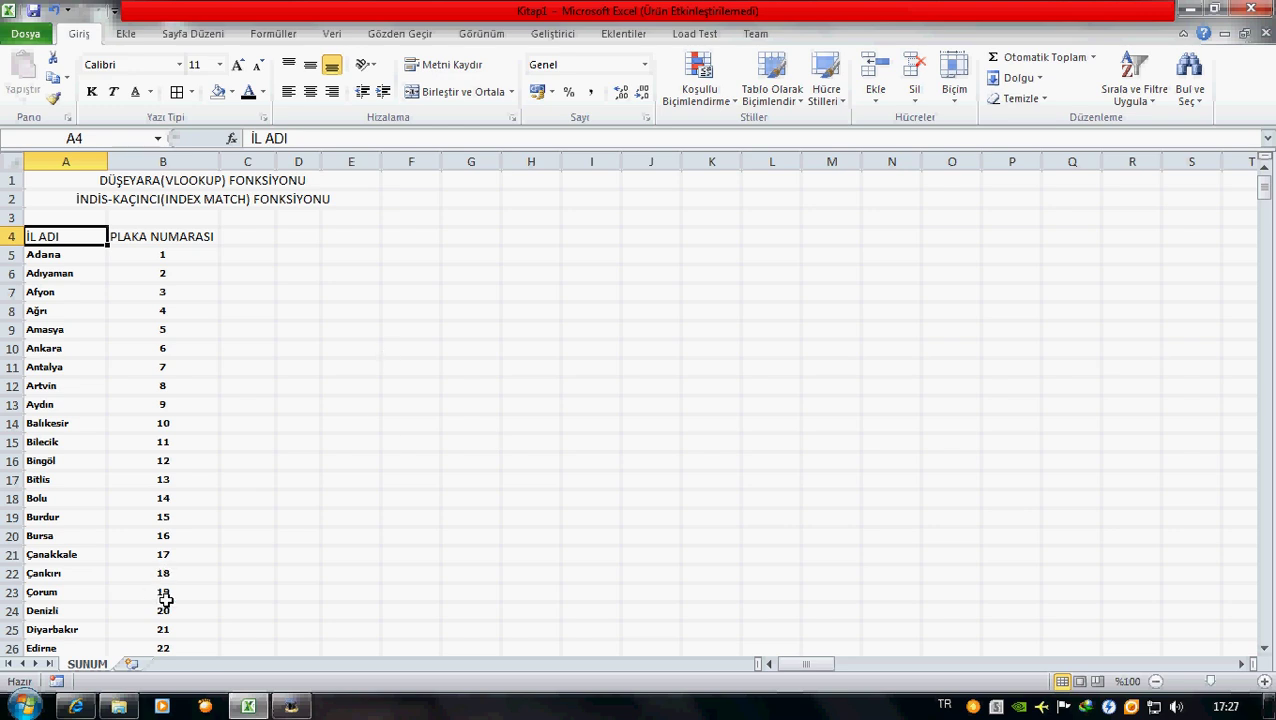
Minimize the provinces and plate numbers workbook to reveal the Windows desktop
{"action": "left_click", "coordinate": [248, 706]}
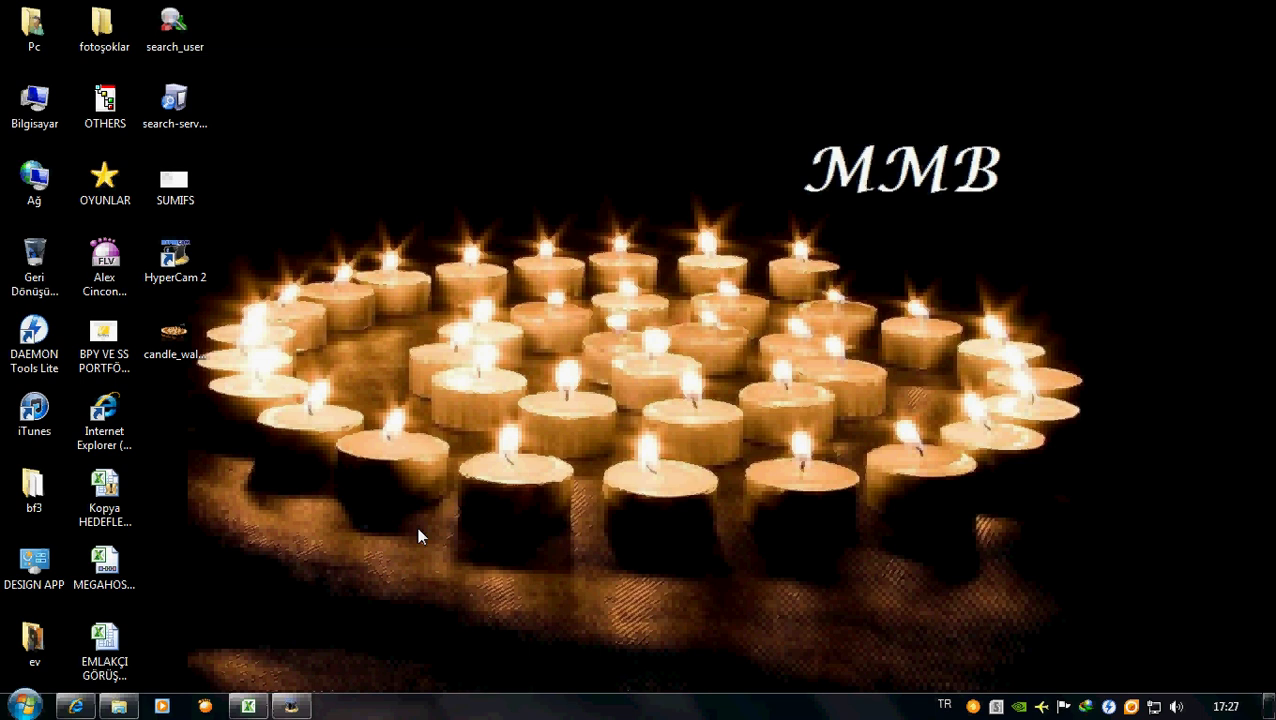
Restore the provinces and plate numbers workbook from the Excel taskbar button
{"action": "left_click", "coordinate": [247, 707]}
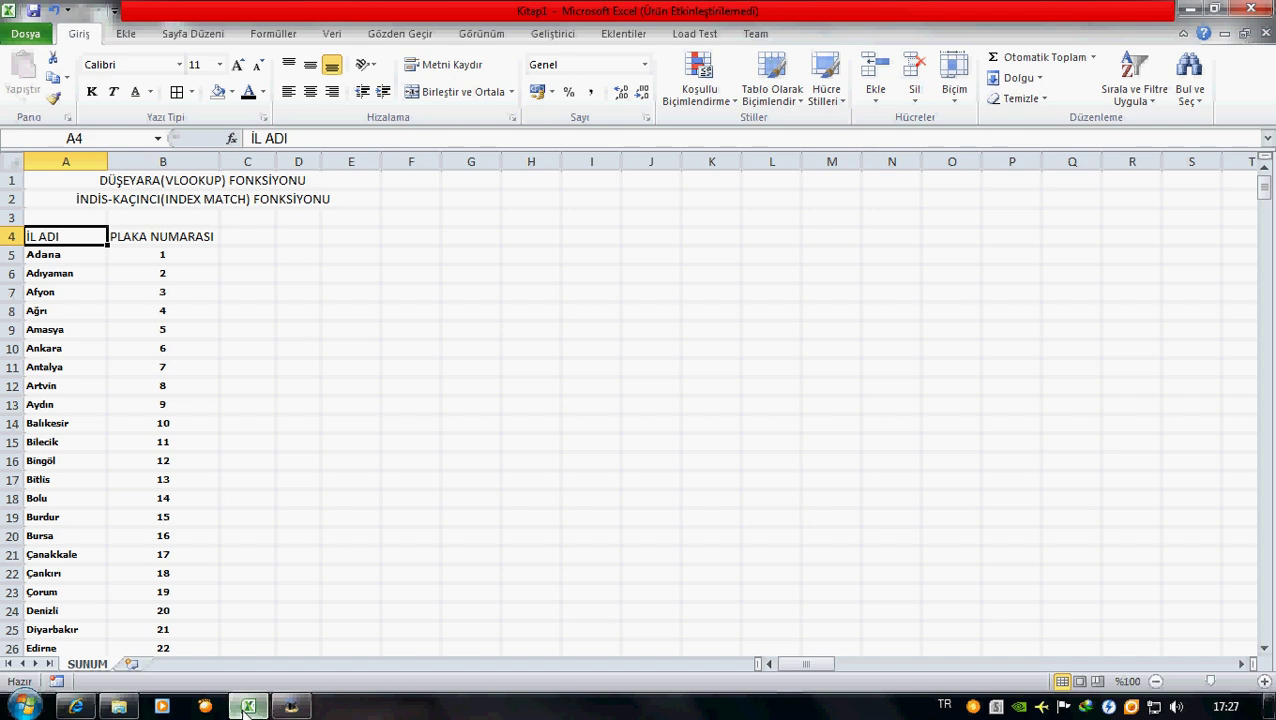
{"action": "left_click", "coordinate": [482, 287]}
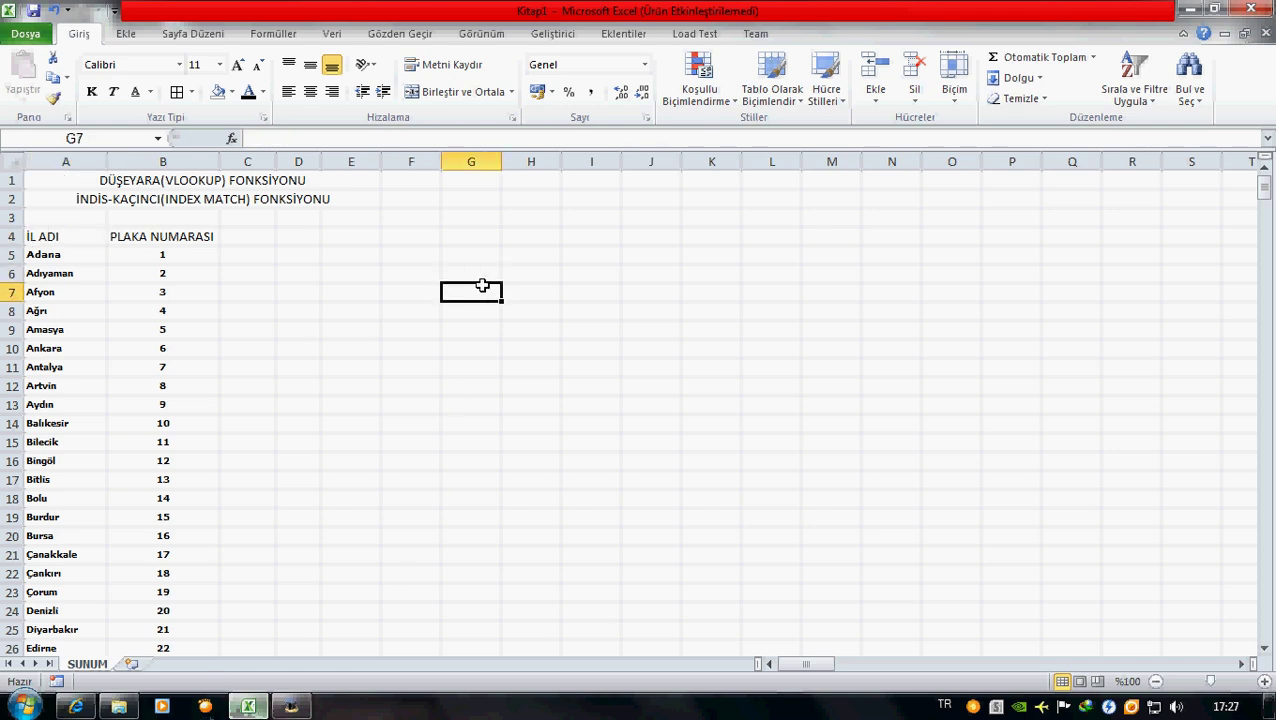
{"action": "type", "text": "="}
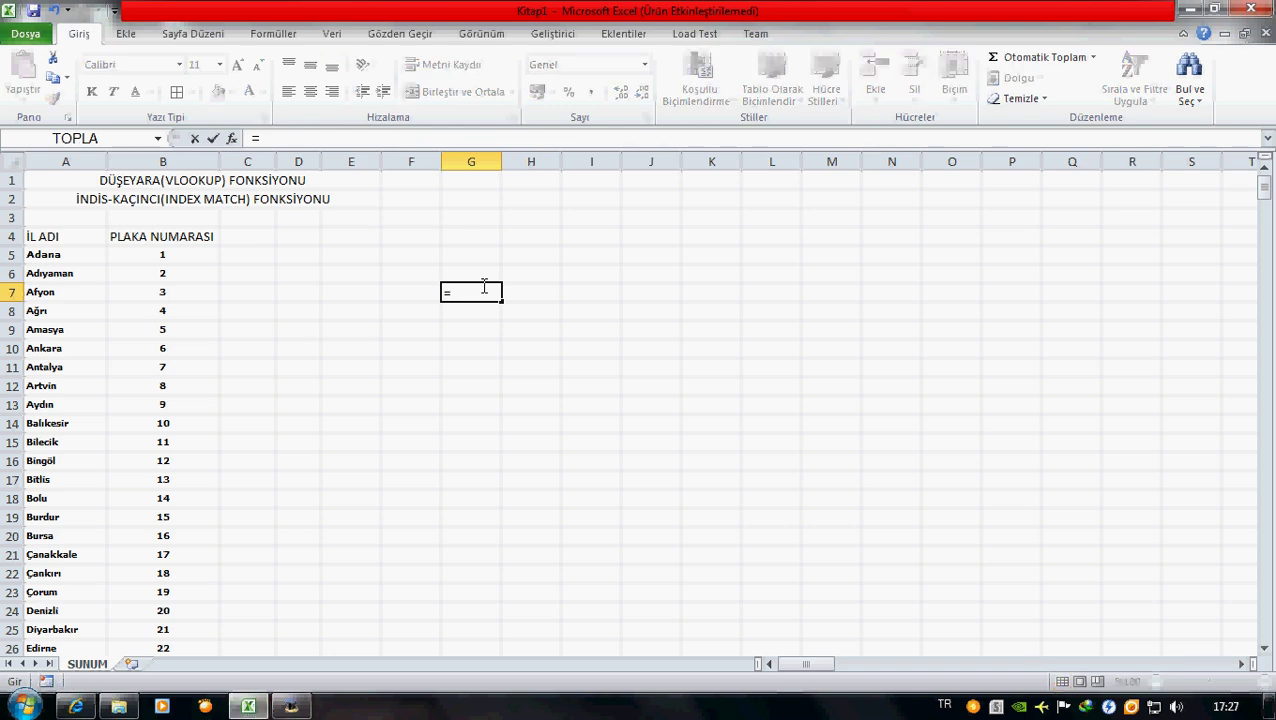
{"action": "type", "text": "DÜŞ"}
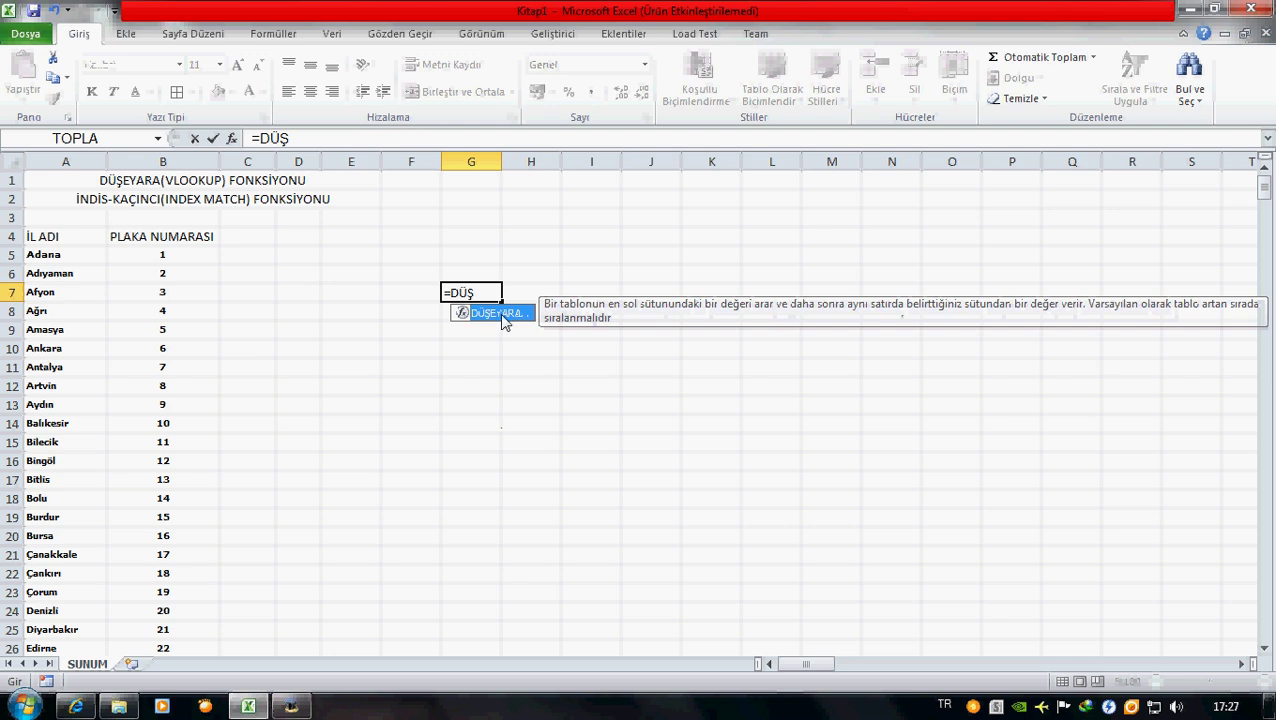
{"action": "double_click", "coordinate": [500, 313]}
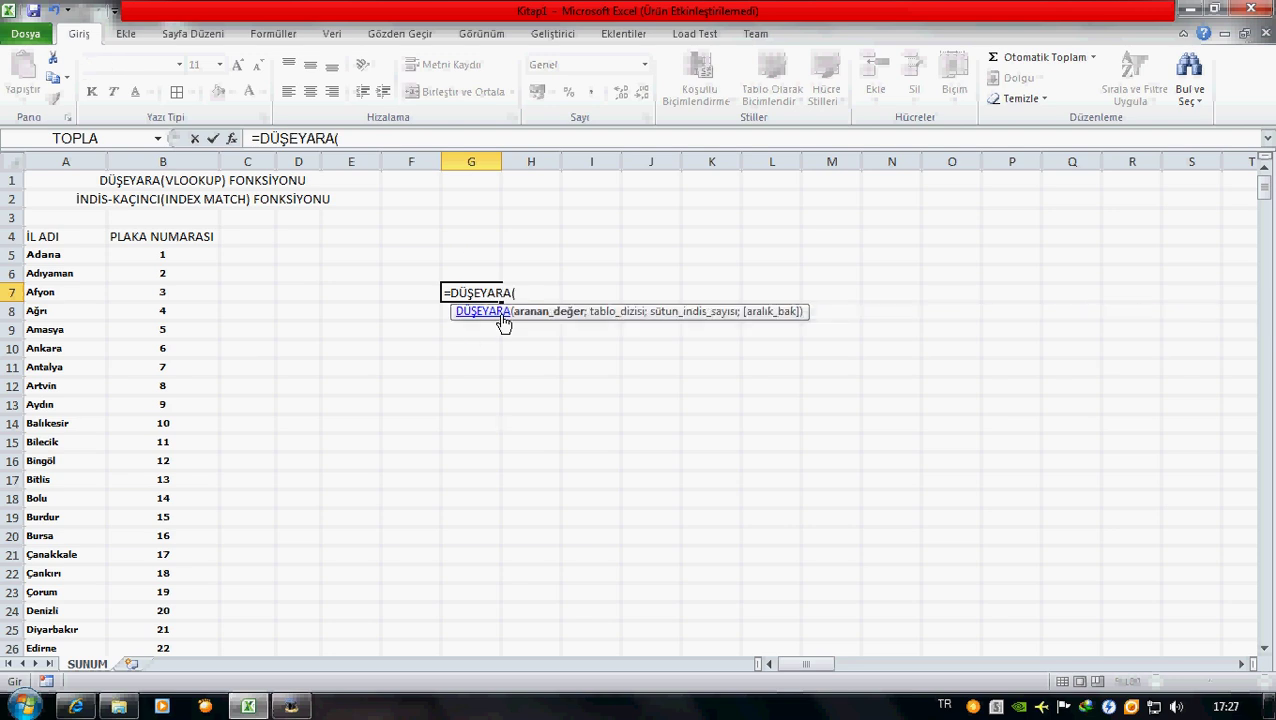
{"action": "key", "text": "Escape"}
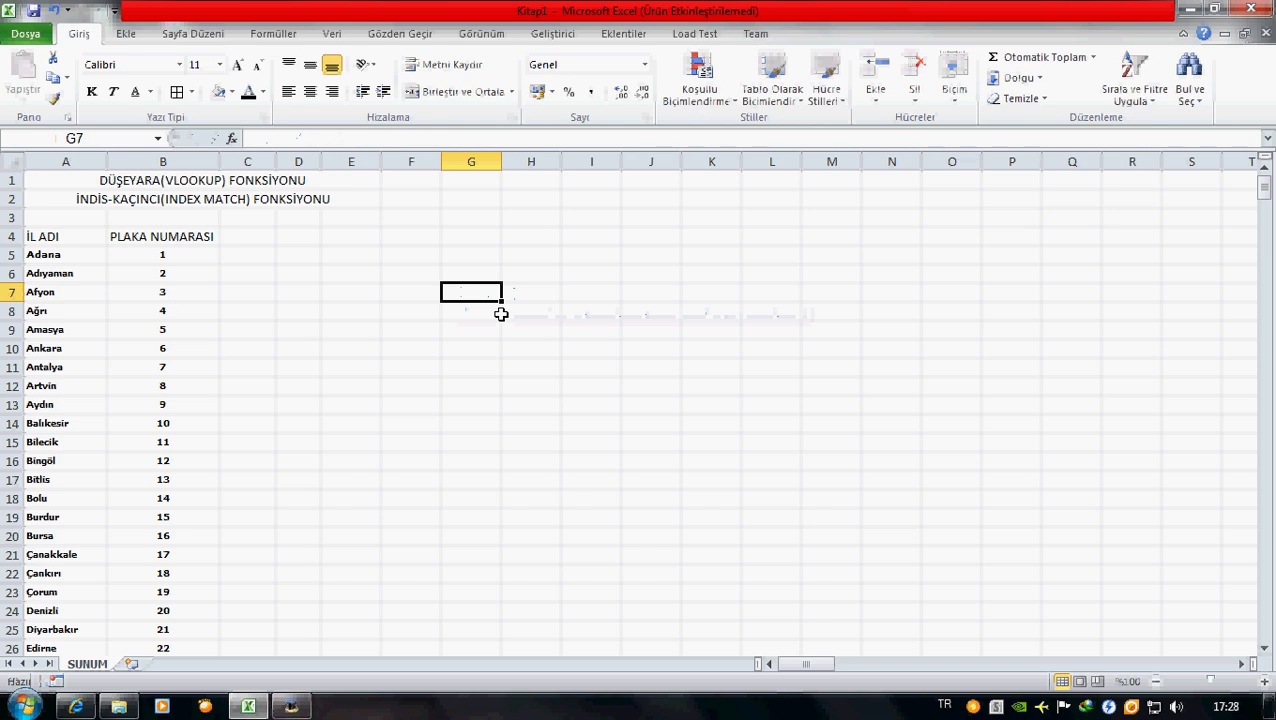
{"action": "key", "text": "Left"}
{"action": "key", "text": "Up"}
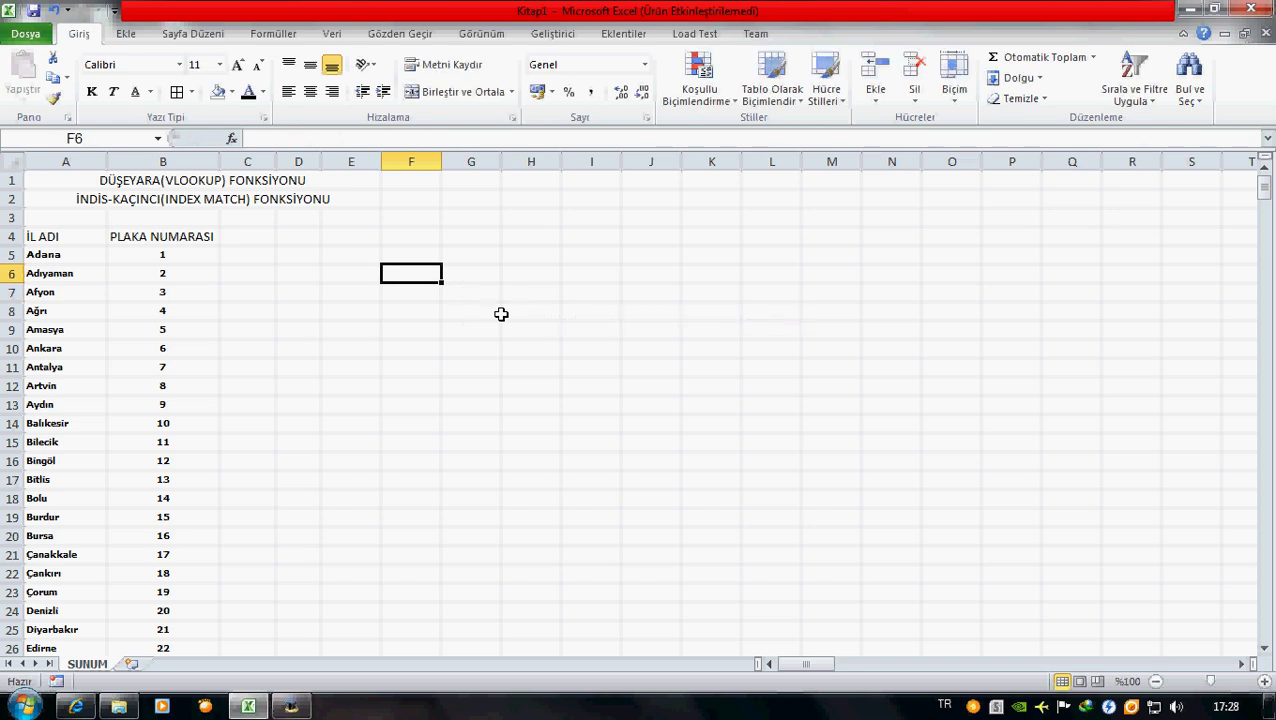
Enter BURSA in F6 as the city to look up
{"action": "type", "text": "BURSA"}
{"action": "key", "text": "Tab"}
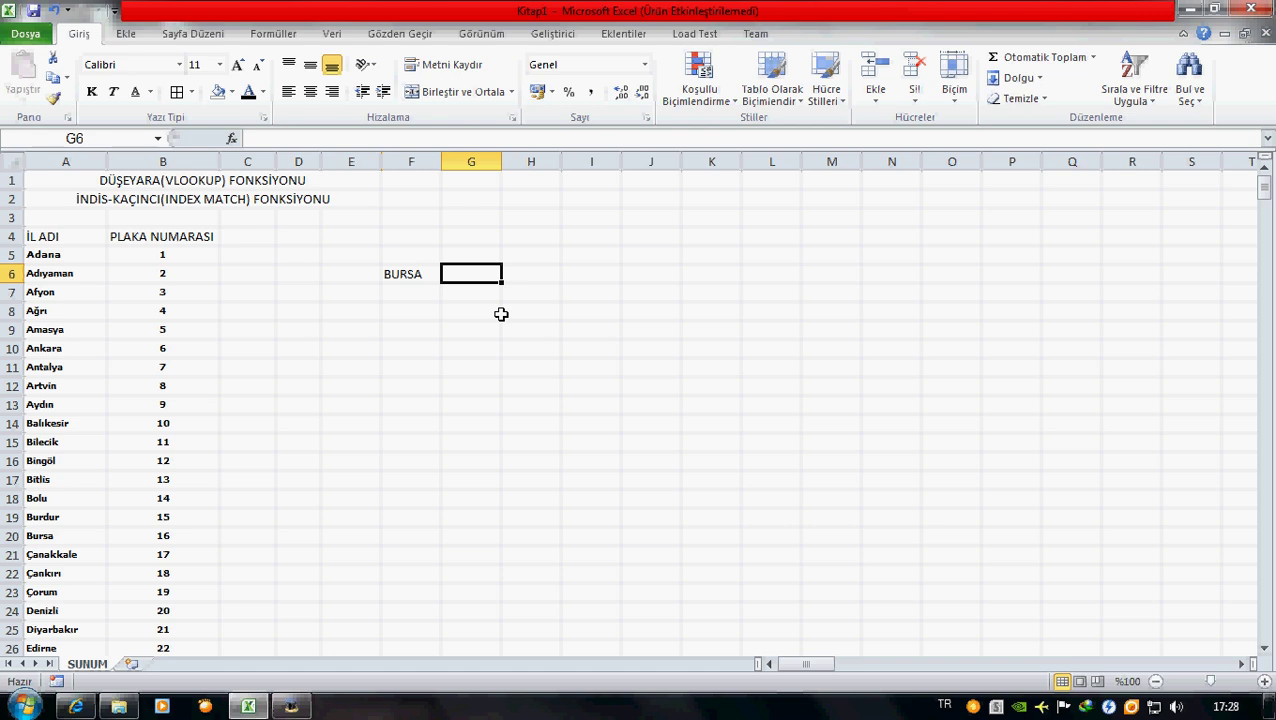
{"action": "key", "text": "Left"}
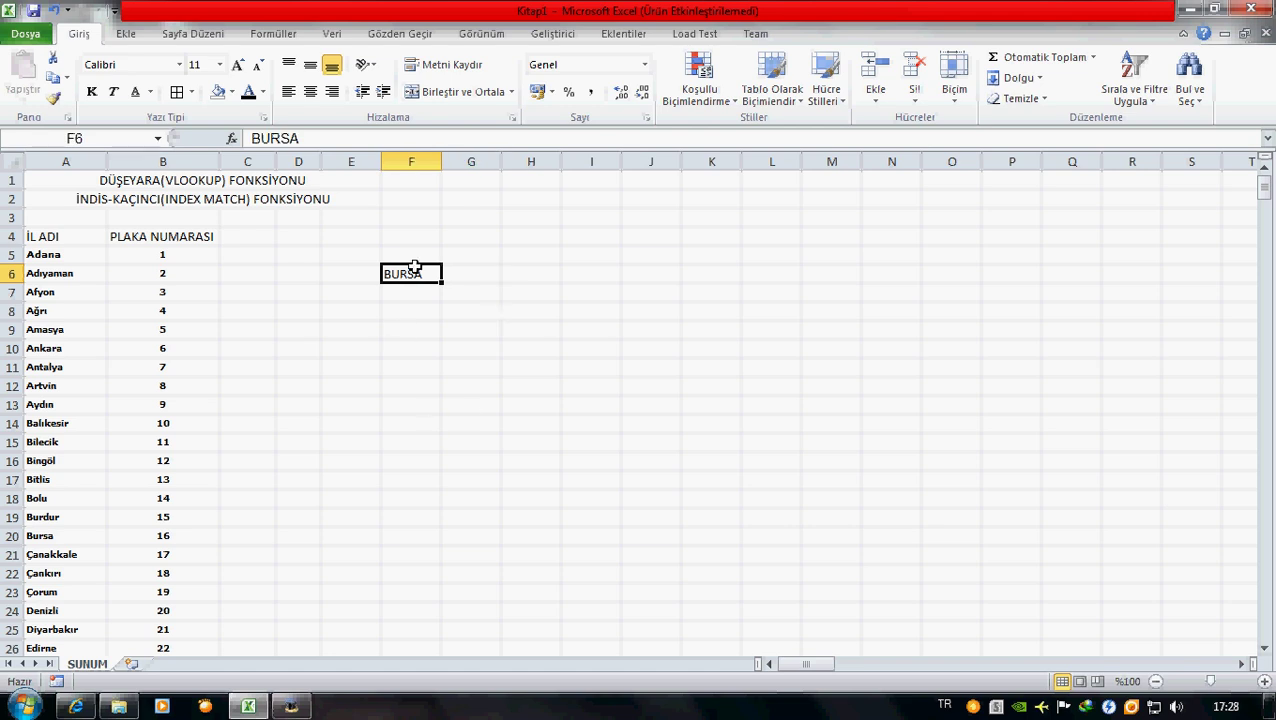
Start a =DÜŞEYARA( formula in G6 via autocomplete
{"action": "left_click", "coordinate": [474, 274]}
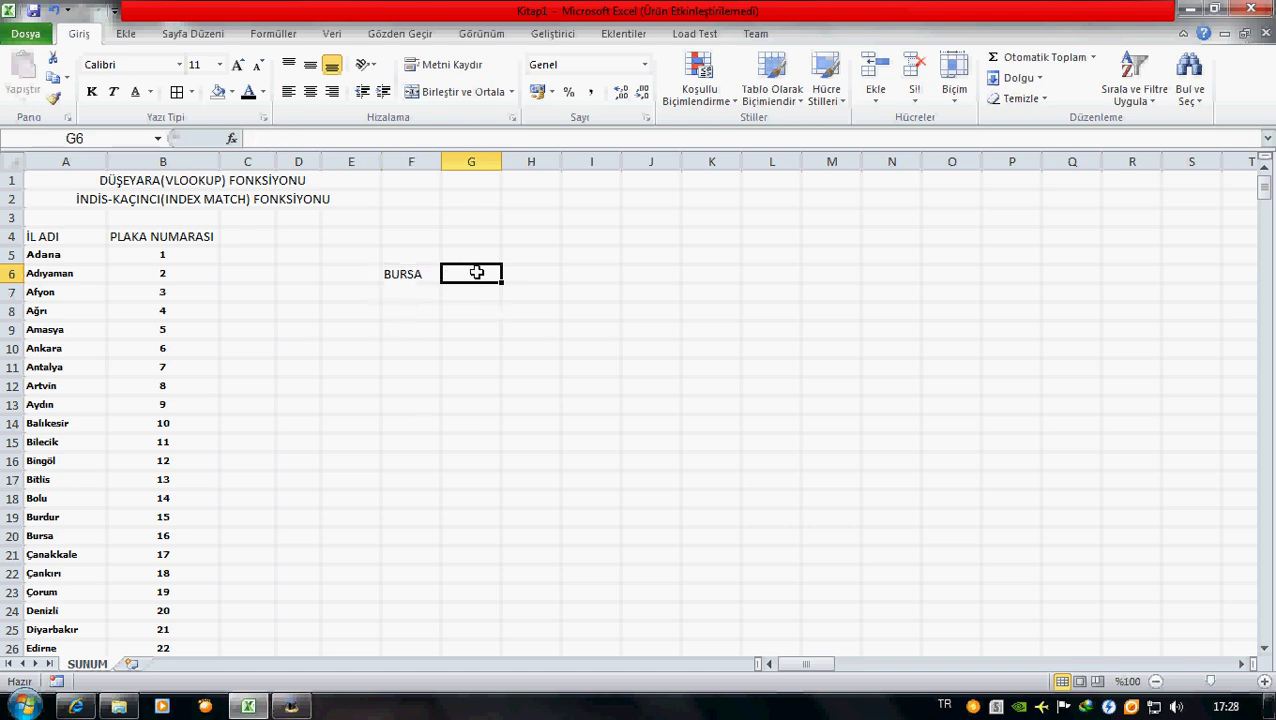
{"action": "left_click_drag", "start_coordinate": [30, 234], "coordinate": [162, 385]}
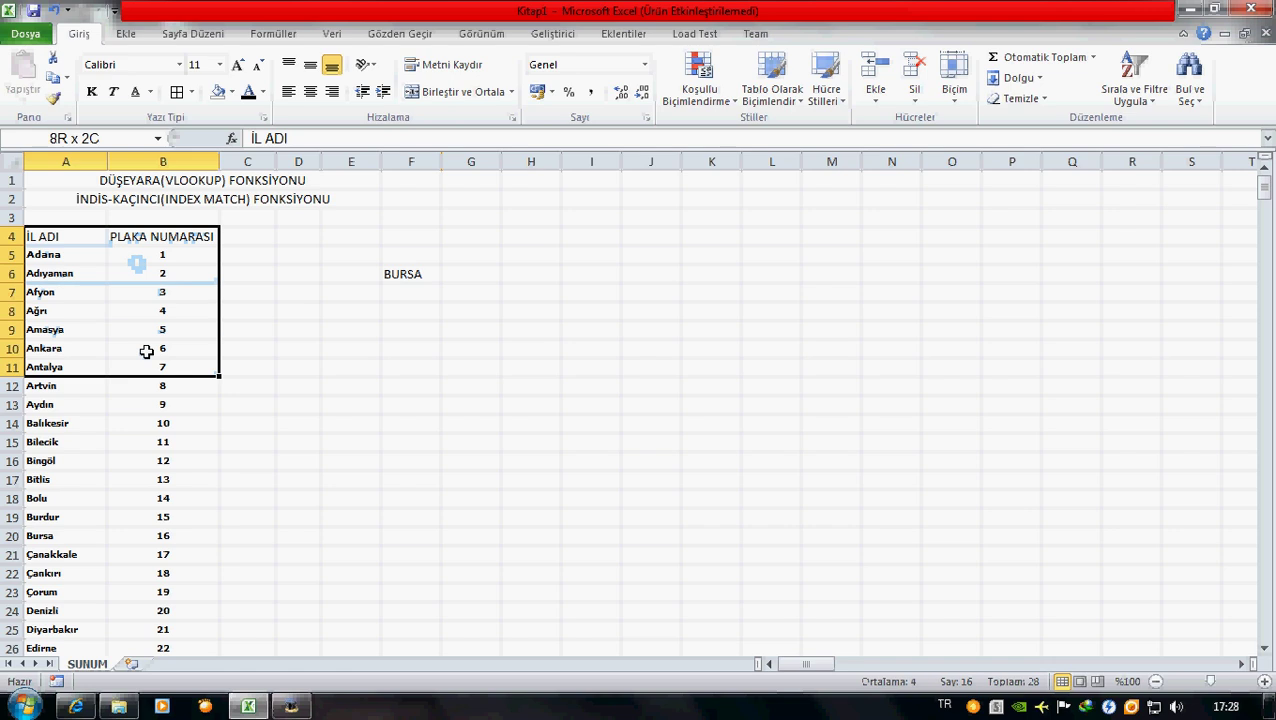
{"action": "left_click", "coordinate": [450, 277]}
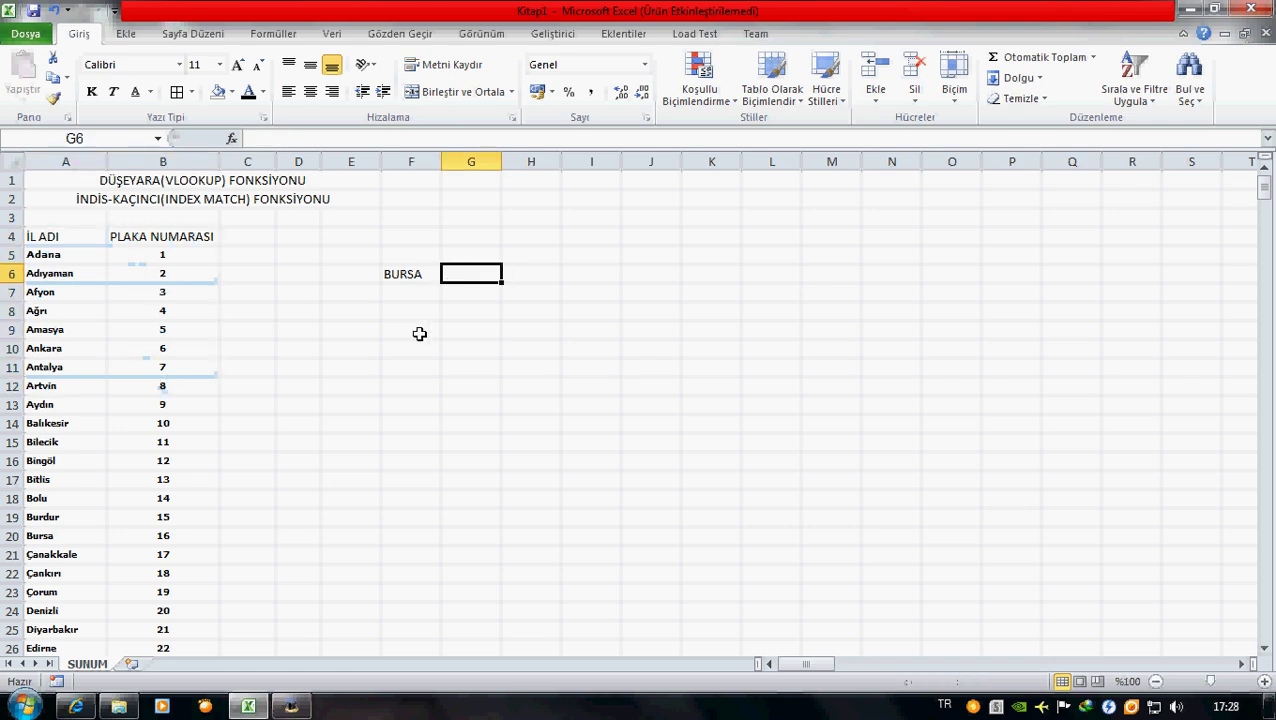
{"action": "type", "text": "="}
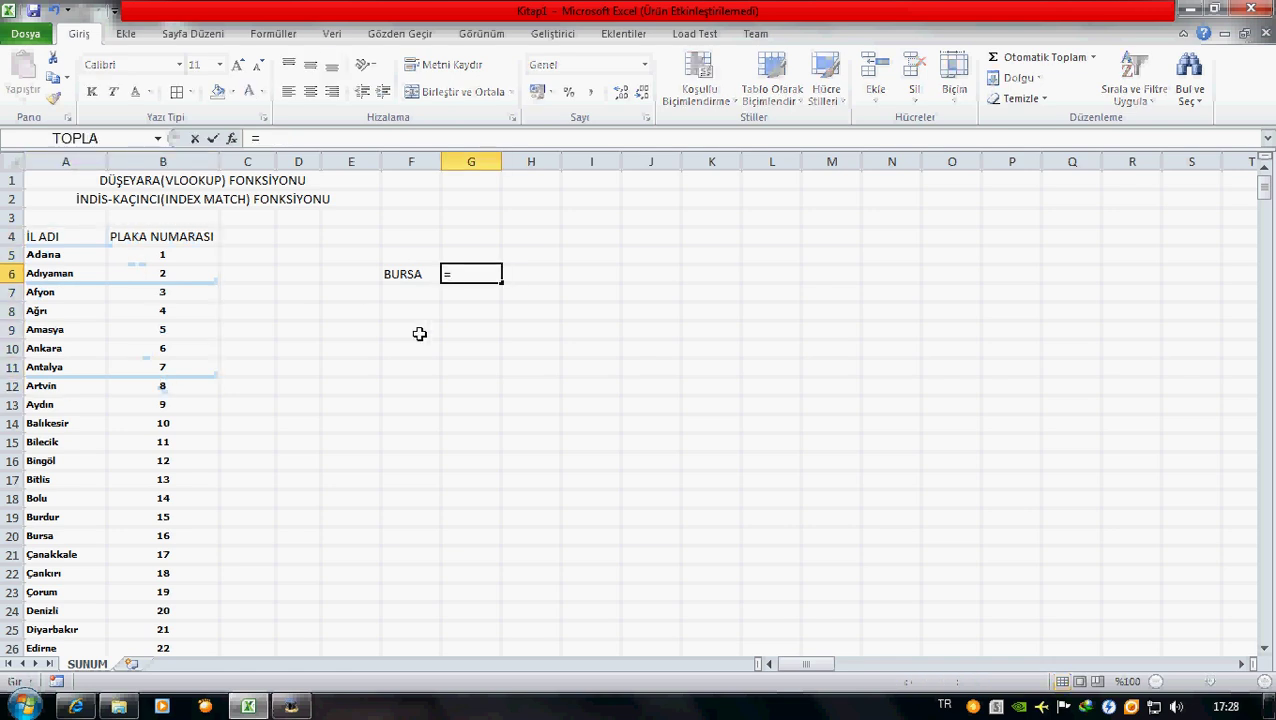
{"action": "type", "text": "DÜŞ"}
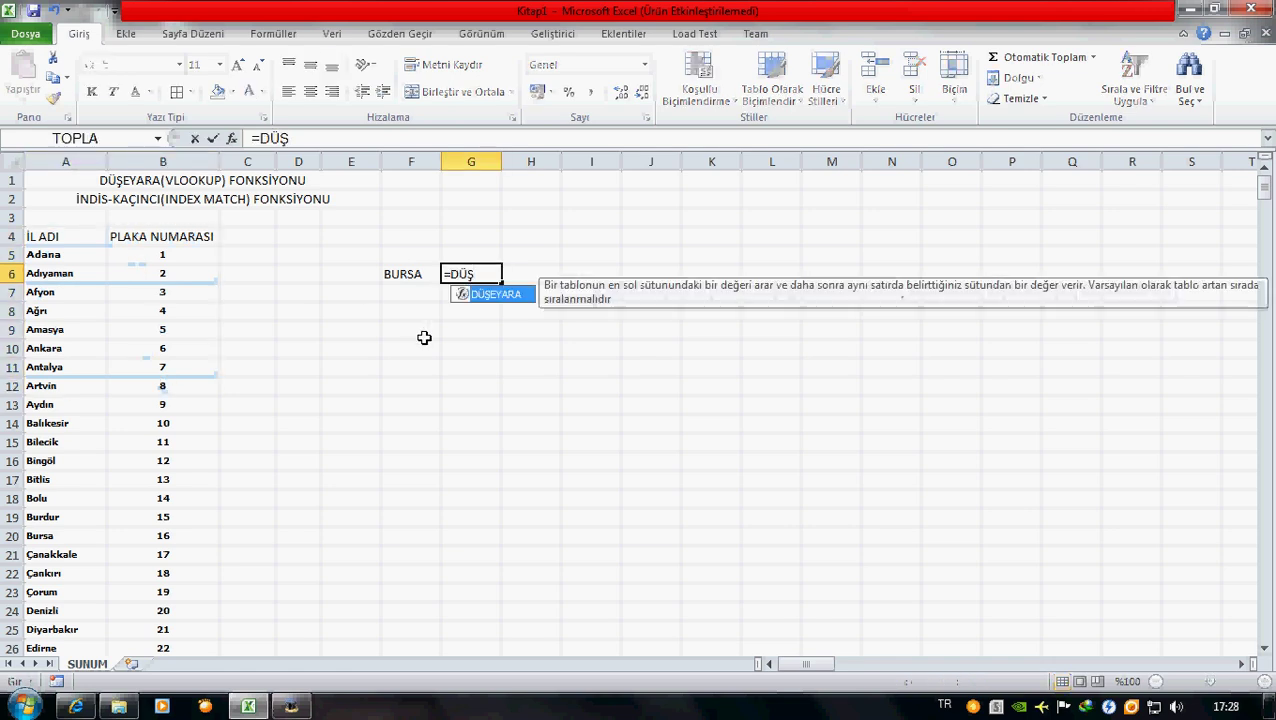
{"action": "double_click", "coordinate": [496, 296]}
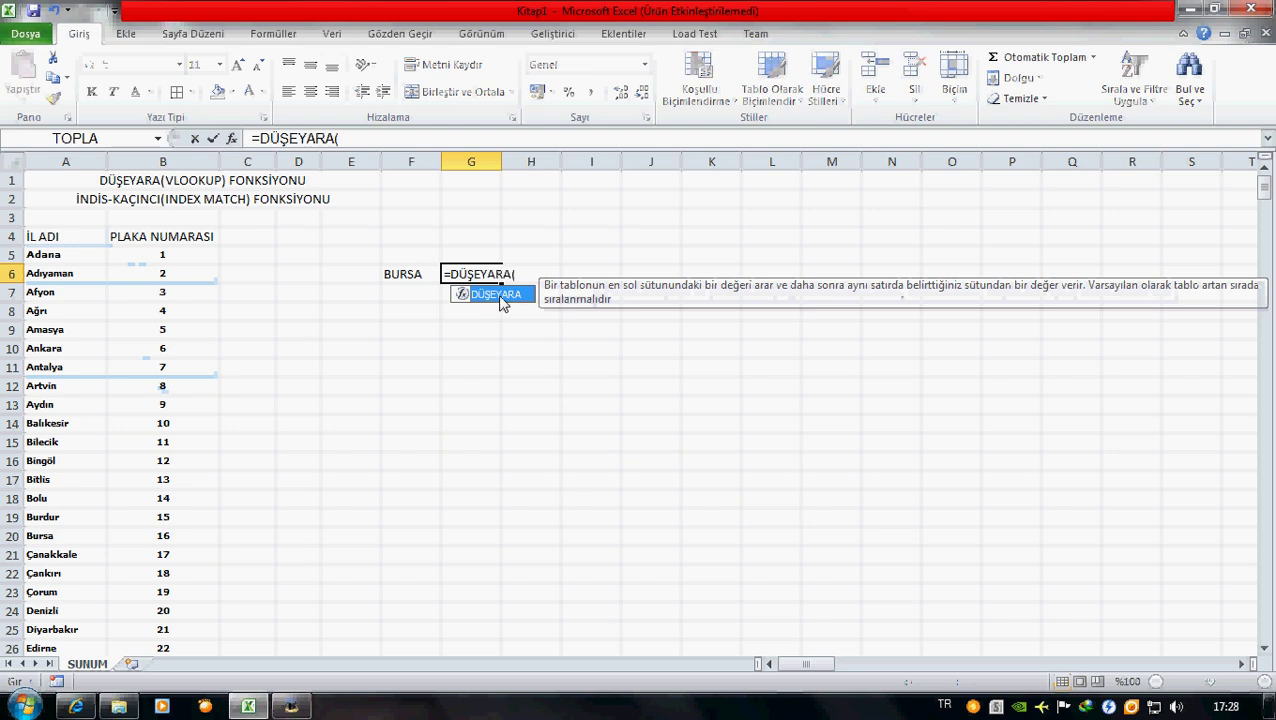
Fill in DÜŞEYARA arguments F6, A4:B85, 2 and 0 so G6 returns 16 for BURSA
{"action": "left_click", "coordinate": [231, 138]}
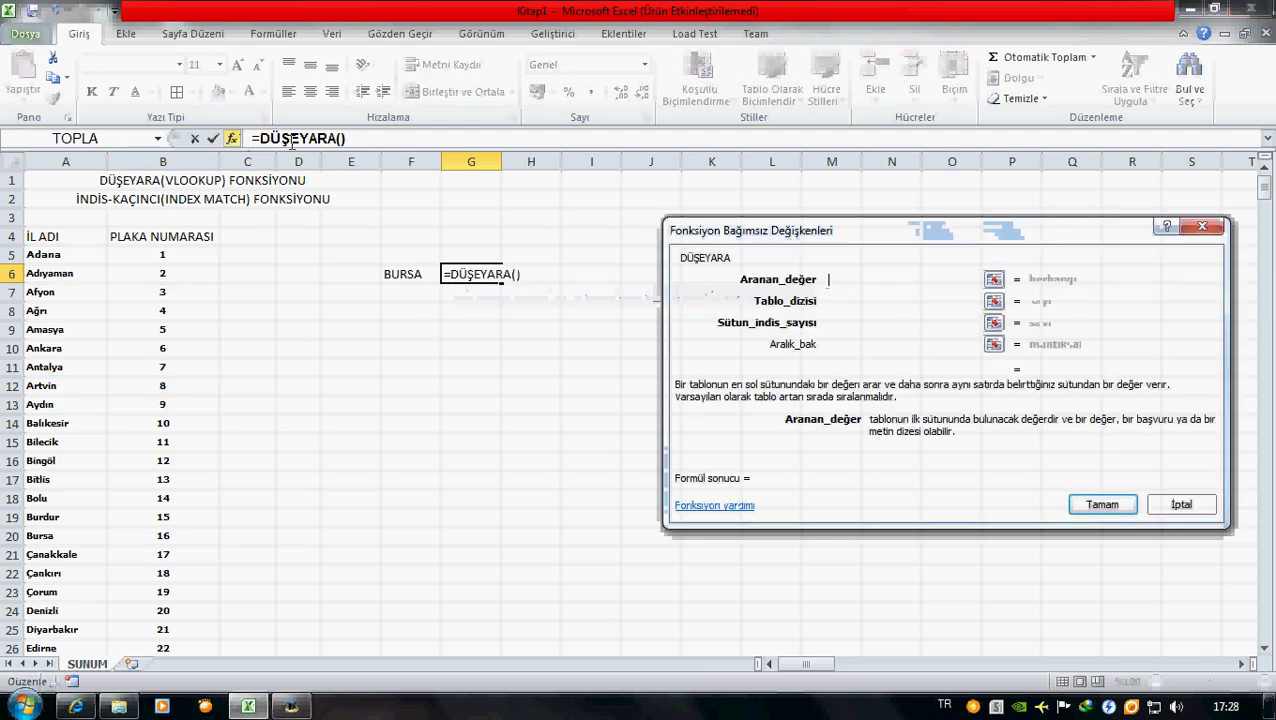
{"action": "left_click_drag", "start_coordinate": [855, 318], "coordinate": [876, 302]}
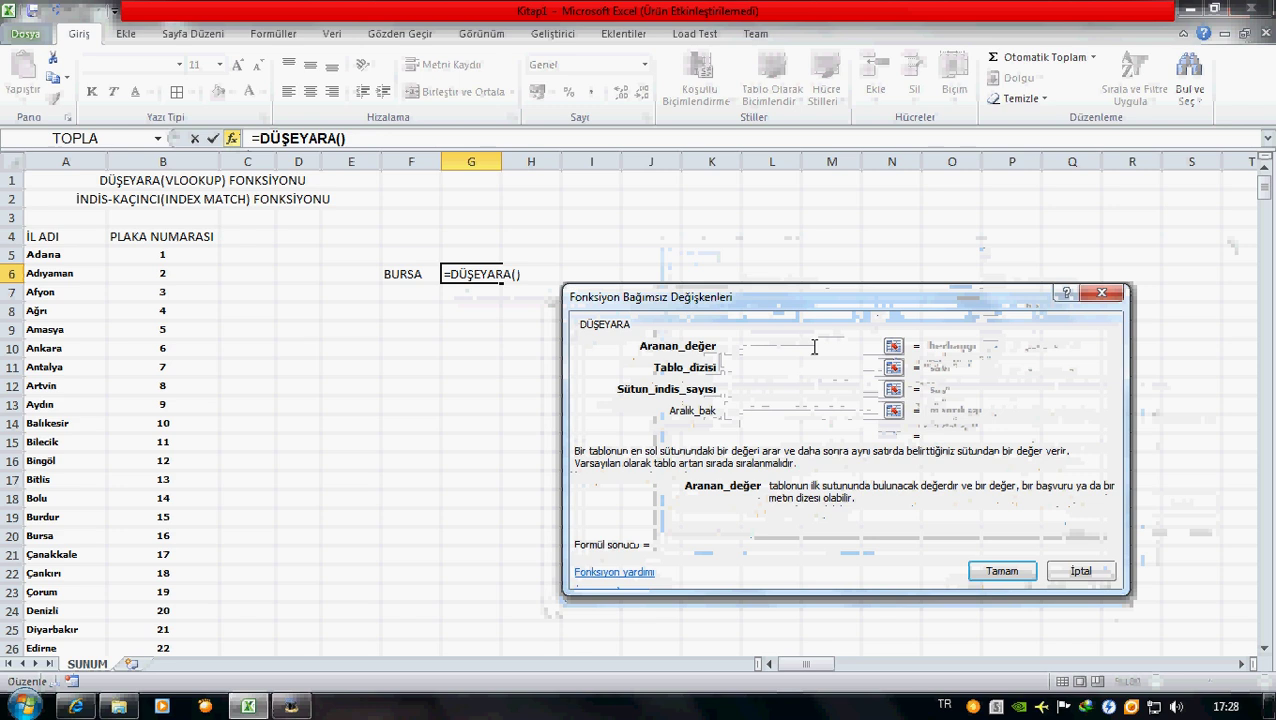
{"action": "left_click", "coordinate": [416, 274]}
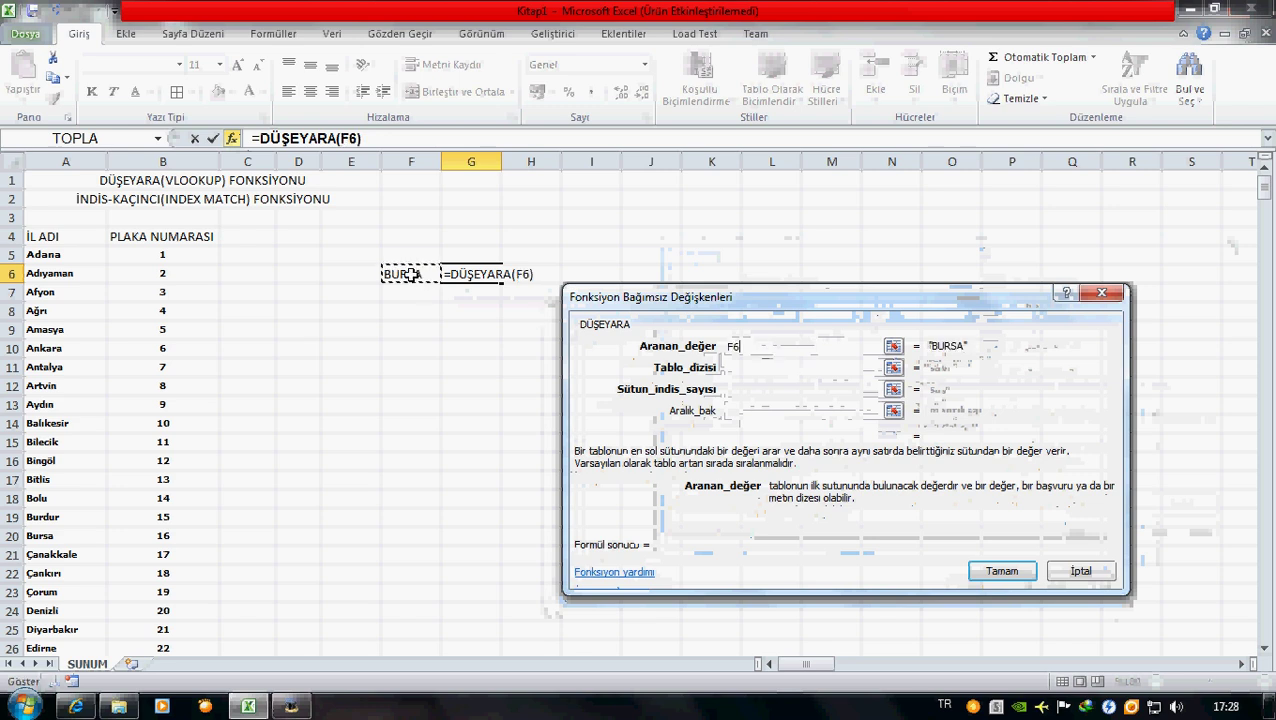
{"action": "left_click", "coordinate": [759, 364]}
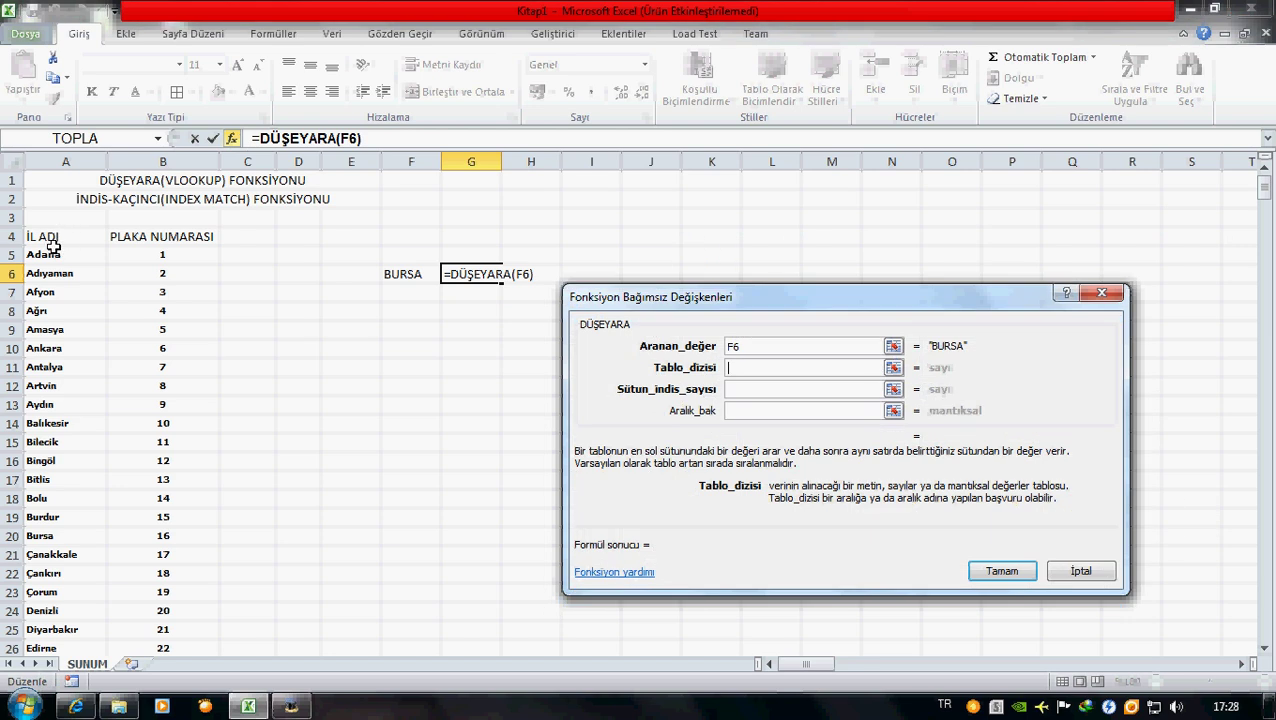
{"action": "mouse_move", "coordinate": [50, 236]}
{"action": "left_mouse_down"}
{"action": "mouse_move", "coordinate": [167, 289]}
{"action": "mouse_move", "coordinate": [168, 612]}
{"action": "mouse_move", "coordinate": [152, 610]}
{"action": "left_mouse_up"}
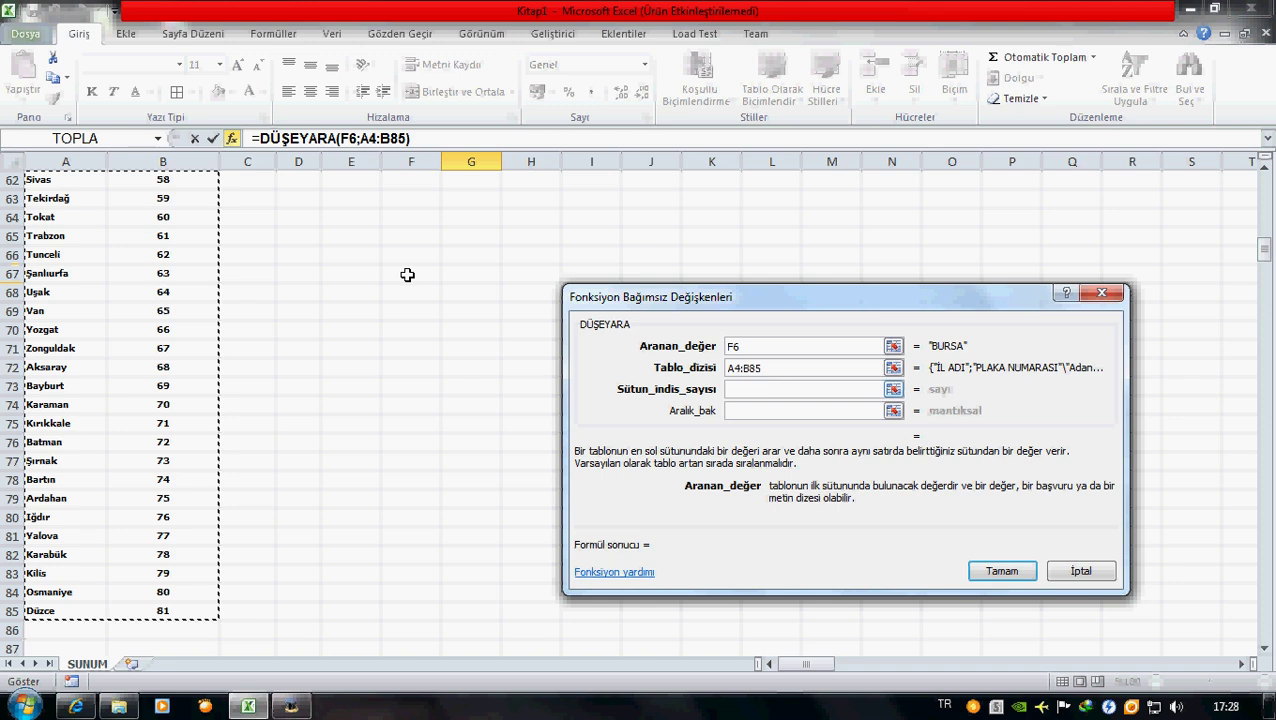
{"action": "left_click", "coordinate": [796, 388]}
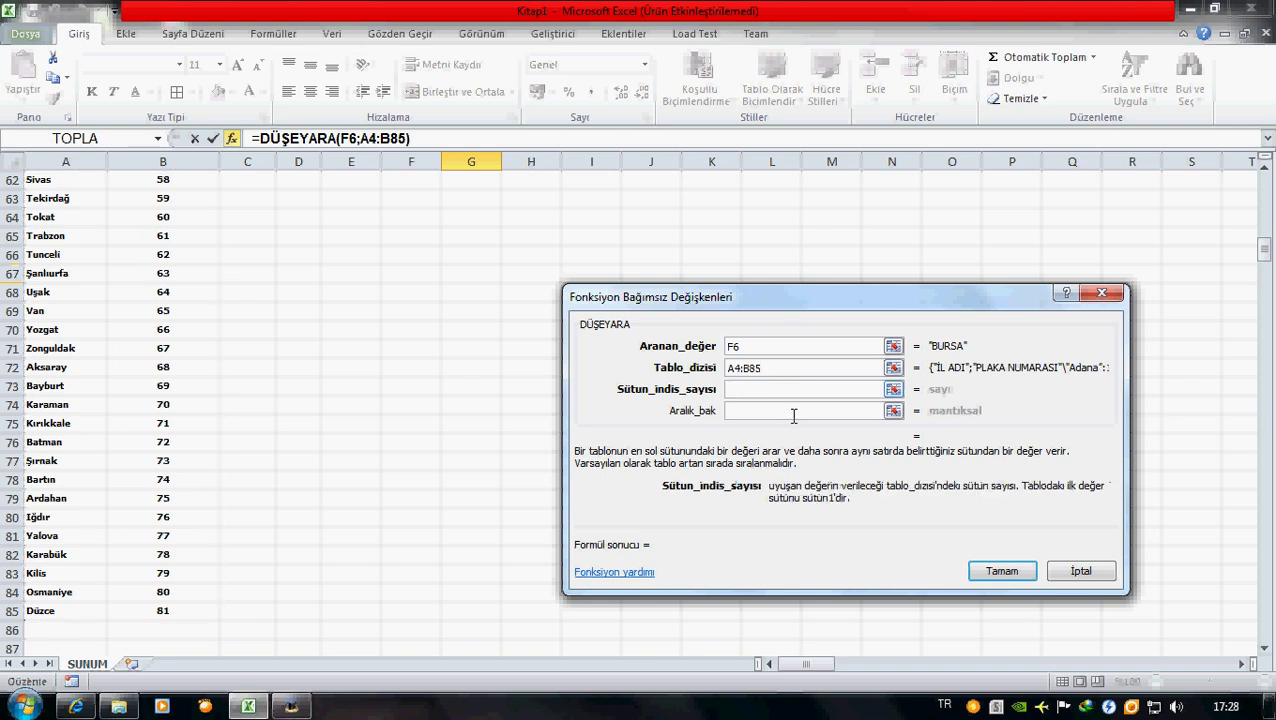
{"action": "type", "text": "2"}
{"action": "left_click", "coordinate": [794, 416]}
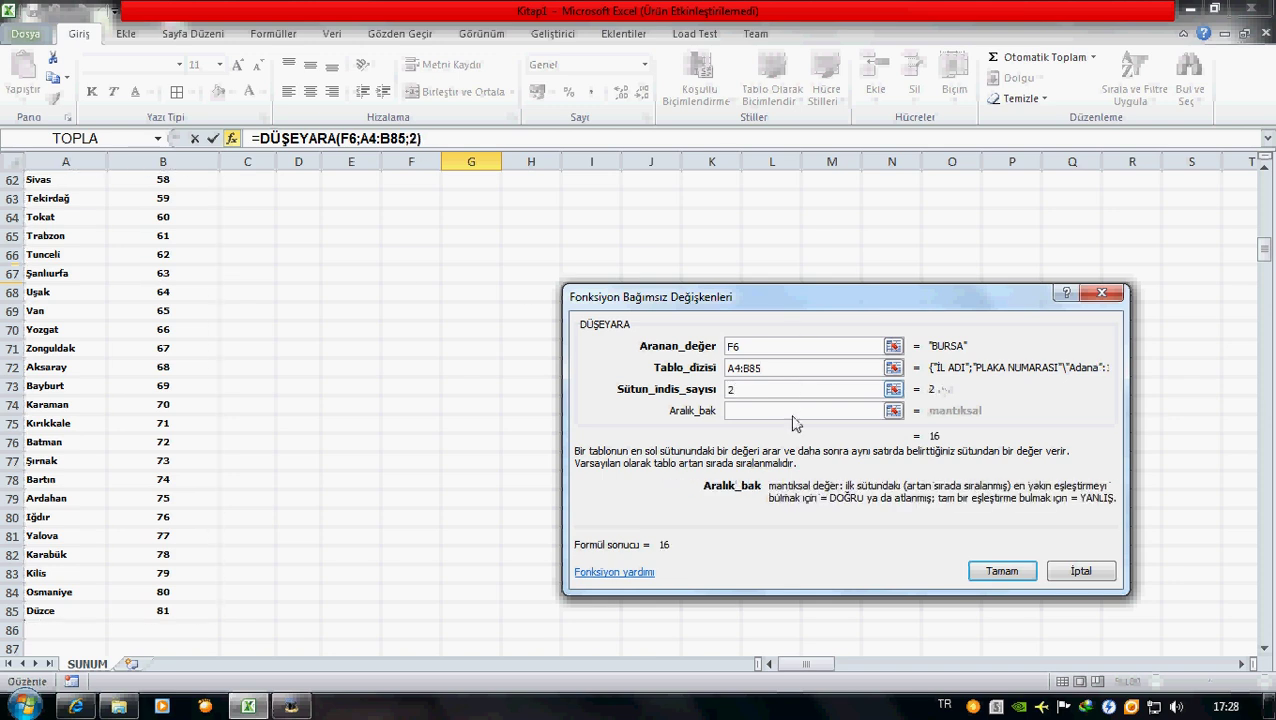
{"action": "type", "text": ";0"}
{"action": "key", "text": "Return"}
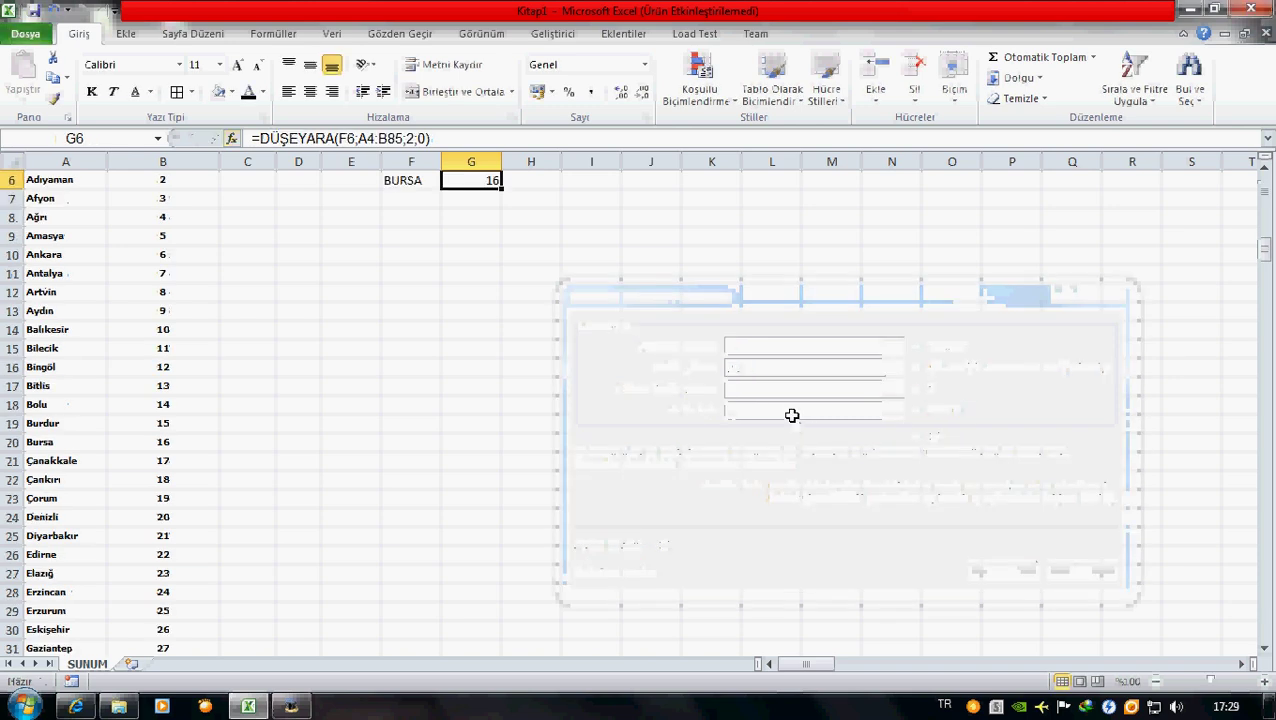
Enter ANKARA in F6 as the city to look up
{"action": "scroll", "coordinate": [533, 397], "scroll_direction": "up", "scroll_amount": 1}
{"action": "scroll", "coordinate": [313, 296], "scroll_direction": "up", "scroll_amount": 1}
{"action": "left_click", "coordinate": [405, 262]}
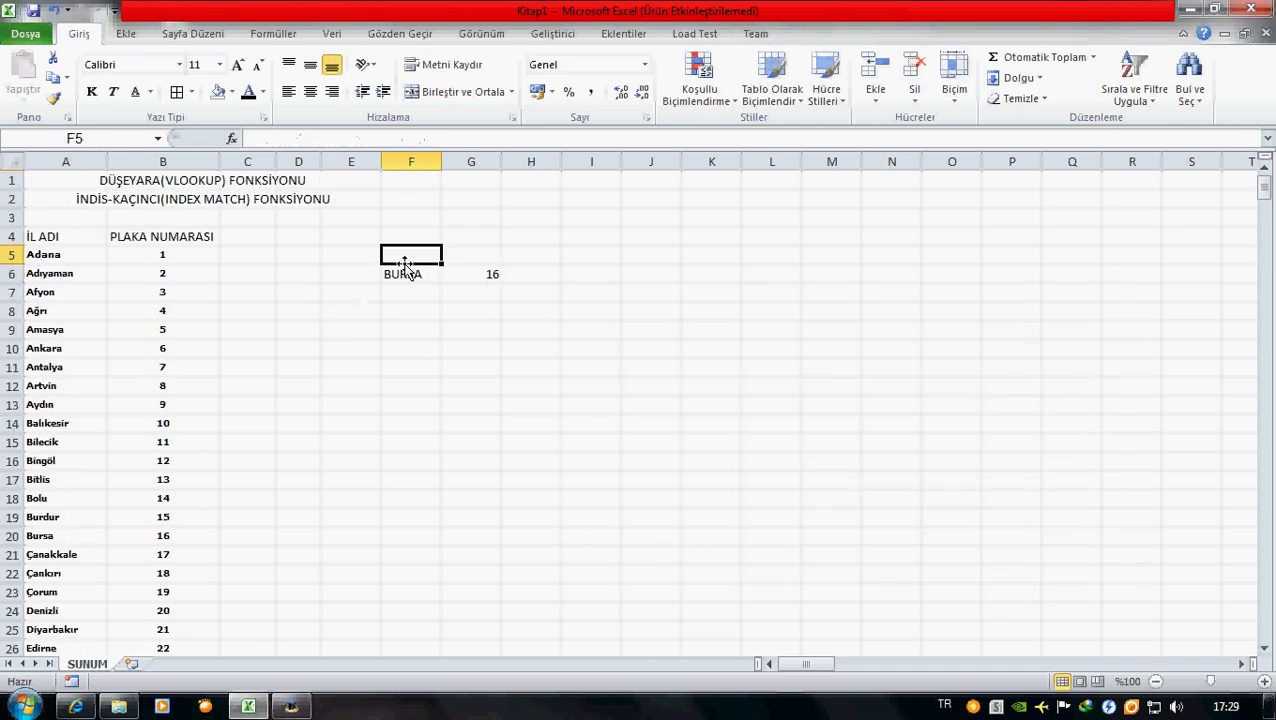
{"action": "left_click", "coordinate": [392, 274]}
{"action": "type", "text": "ANK"}
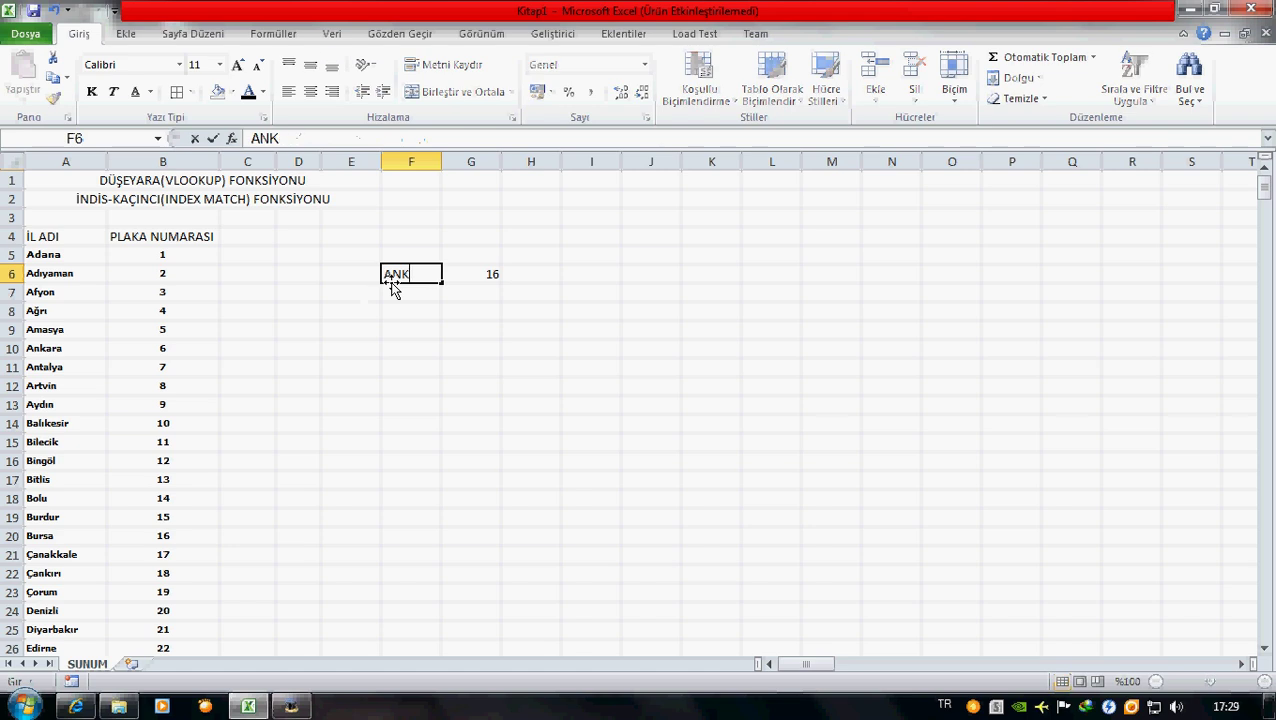
{"action": "type", "text": "ARA"}
{"action": "key", "text": "Return"}
Replace F6 with İSTANBUL so the G6 lookup returns plate number 34
{"action": "left_click", "coordinate": [391, 281]}
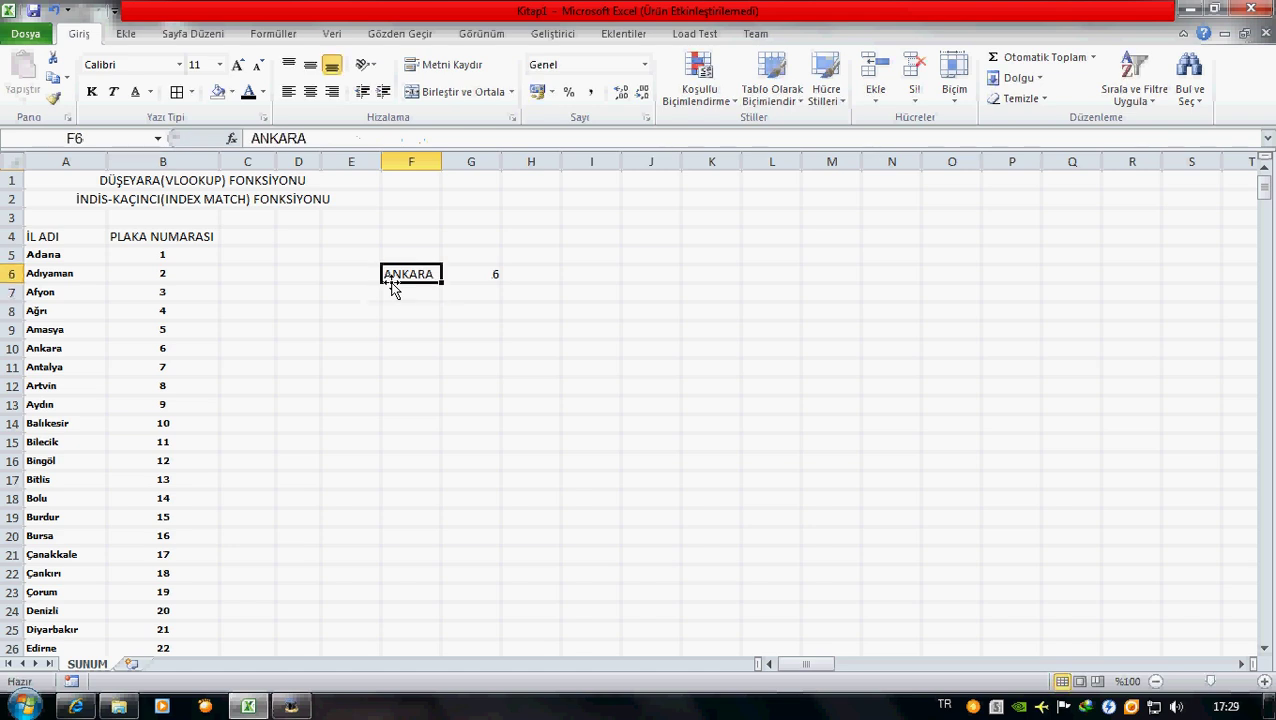
{"action": "type", "text": "İSTANB"}
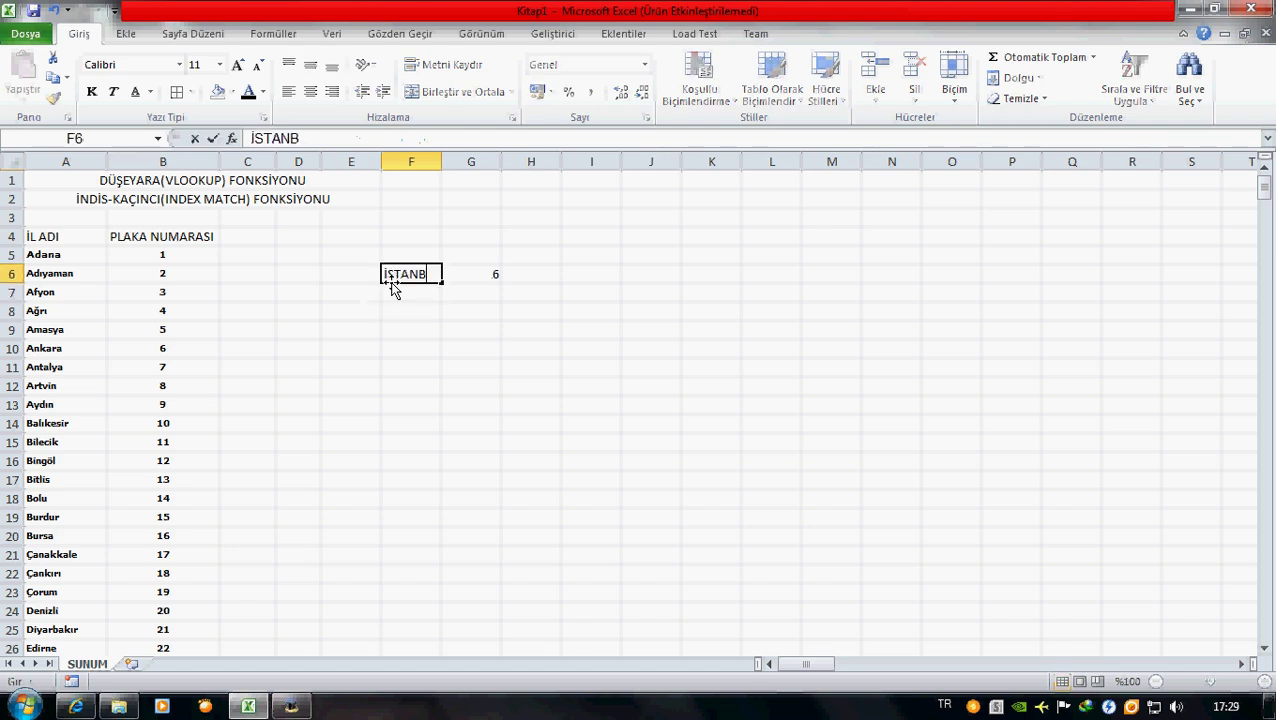
{"action": "type", "text": "UL"}
{"action": "key", "text": "Return"}
{"action": "left_click", "coordinate": [391, 282]}
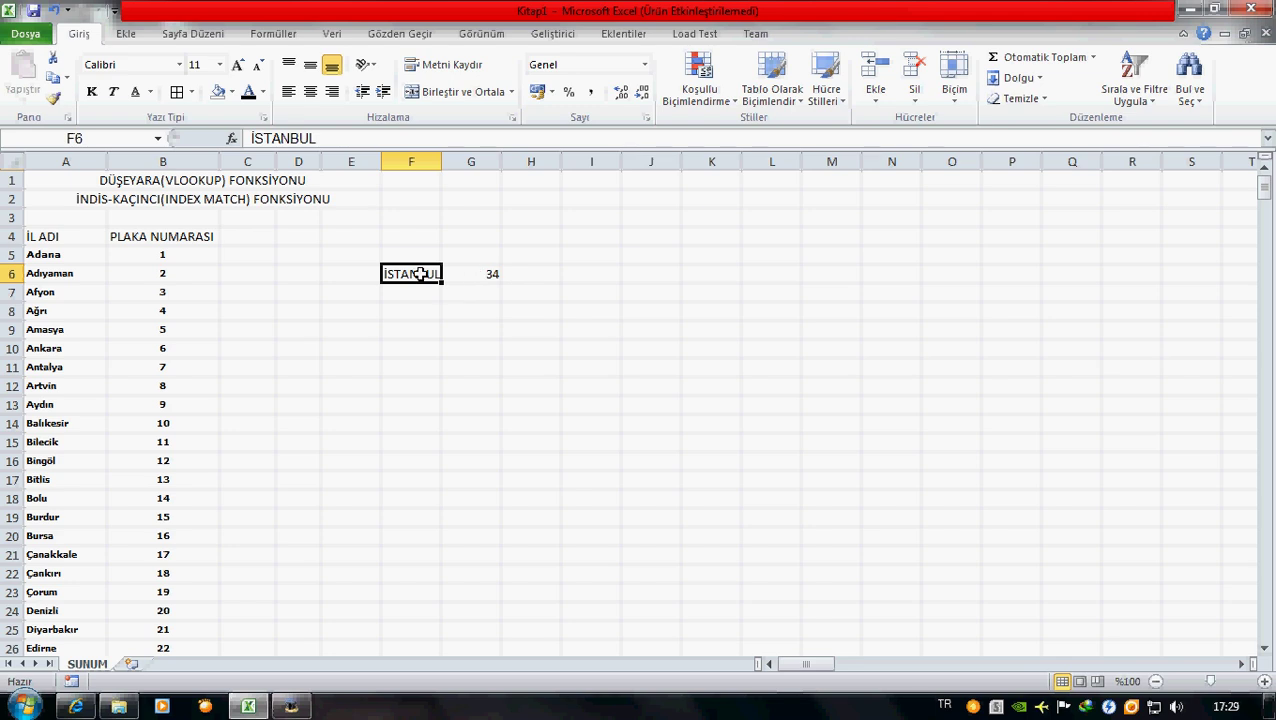
{"action": "left_click", "coordinate": [57, 254]}
Review the province and plate columns and G6's DÜŞEYARA formula, then select F7
{"action": "left_click", "coordinate": [136, 259]}
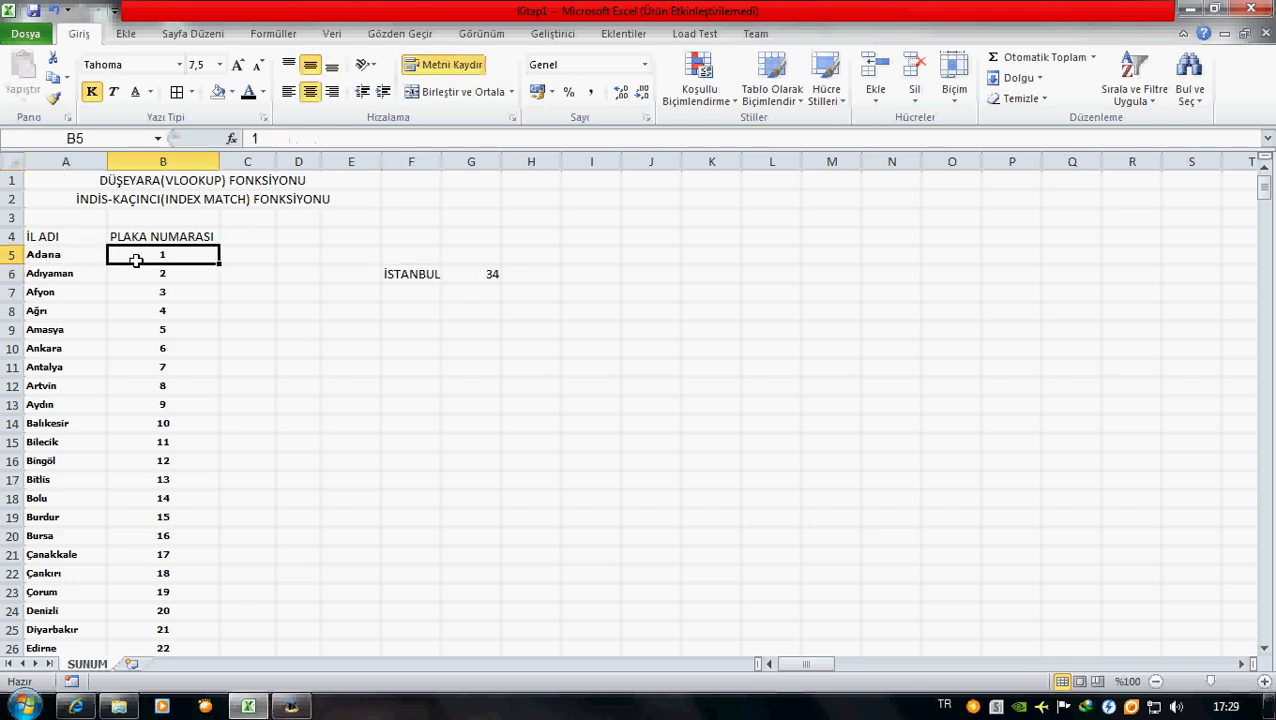
{"action": "left_click_drag", "start_coordinate": [84, 161], "coordinate": [130, 161]}
{"action": "left_click", "coordinate": [65, 257]}
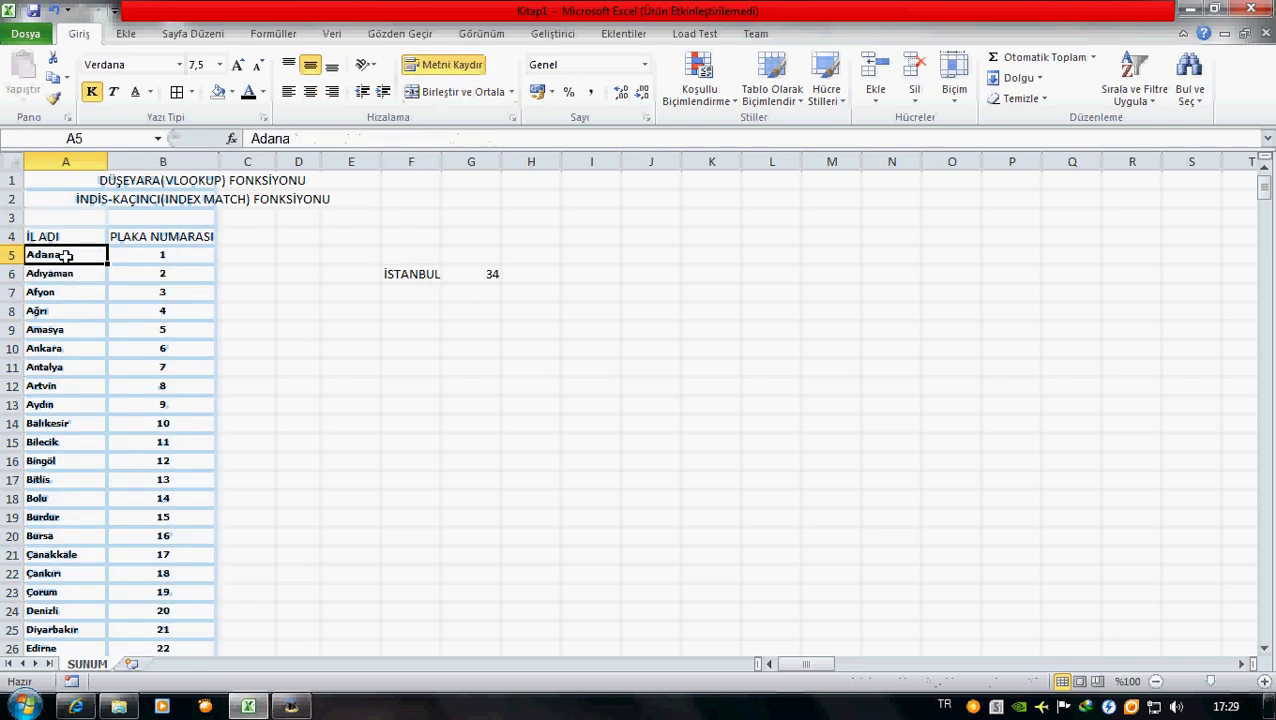
{"action": "left_click", "coordinate": [67, 236]}
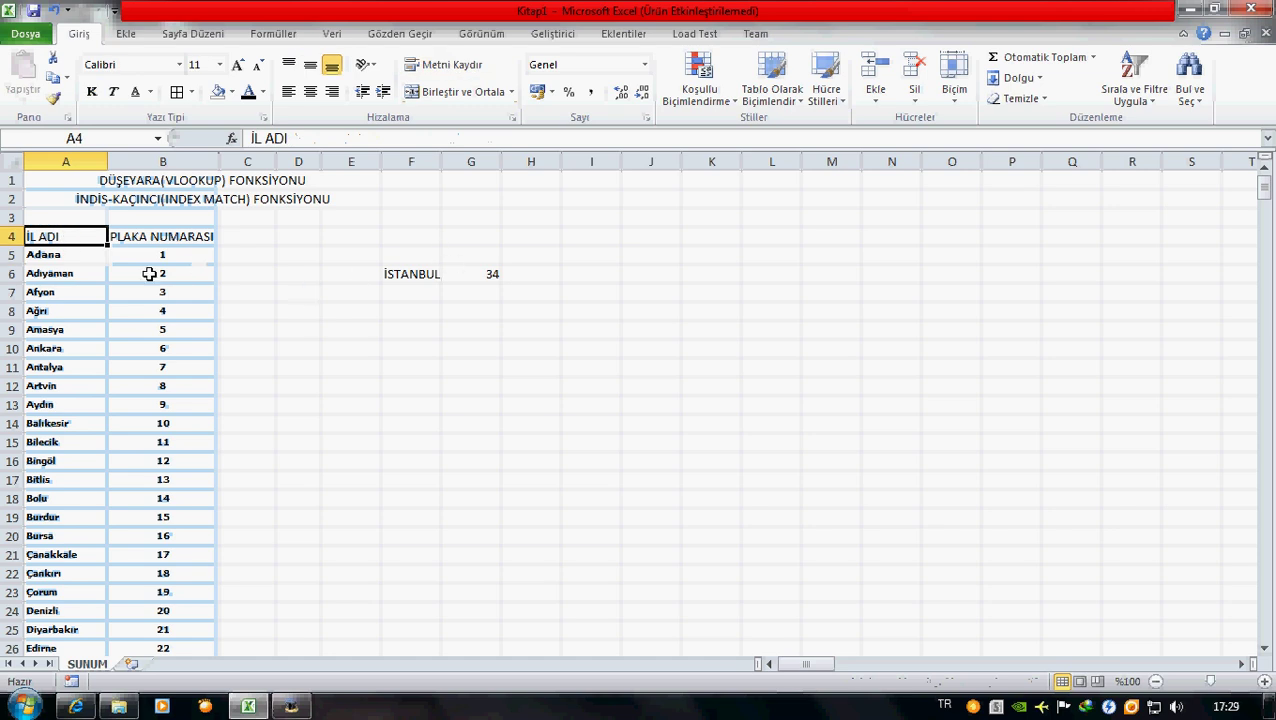
{"action": "left_click", "coordinate": [65, 161]}
{"action": "left_click", "coordinate": [66, 256]}
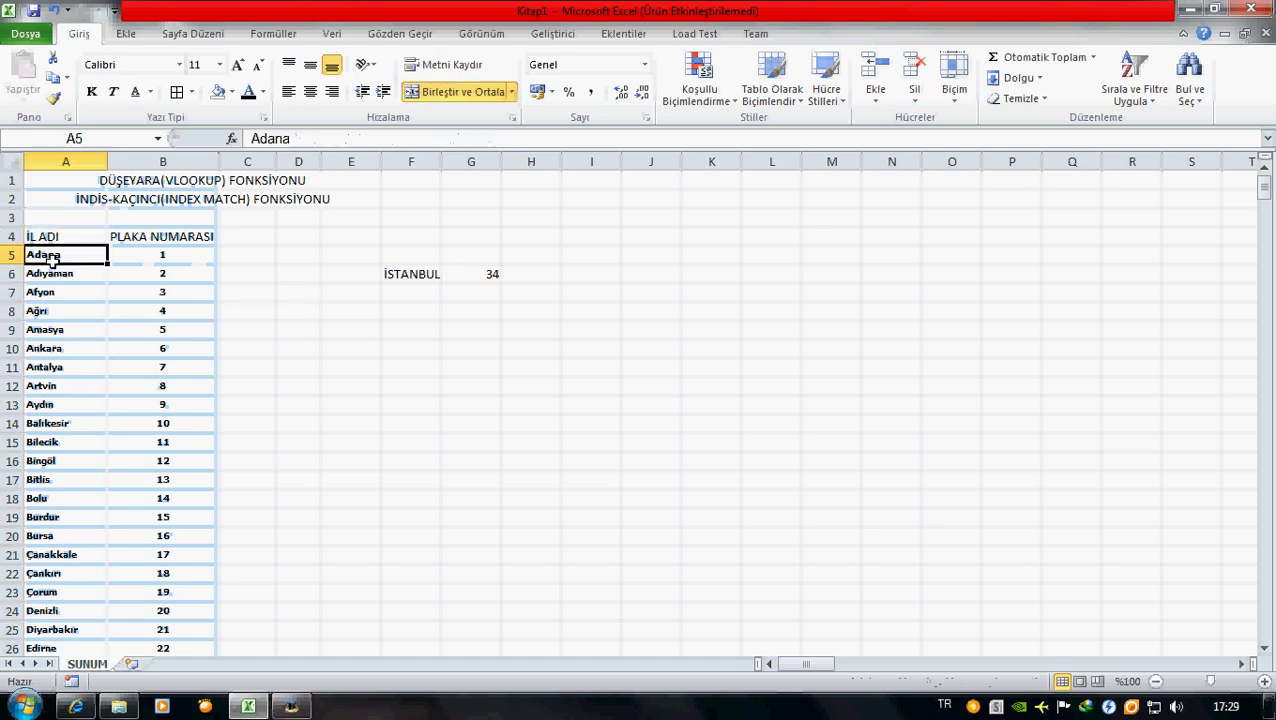
{"action": "left_click", "coordinate": [396, 274]}
{"action": "left_click", "coordinate": [43, 257]}
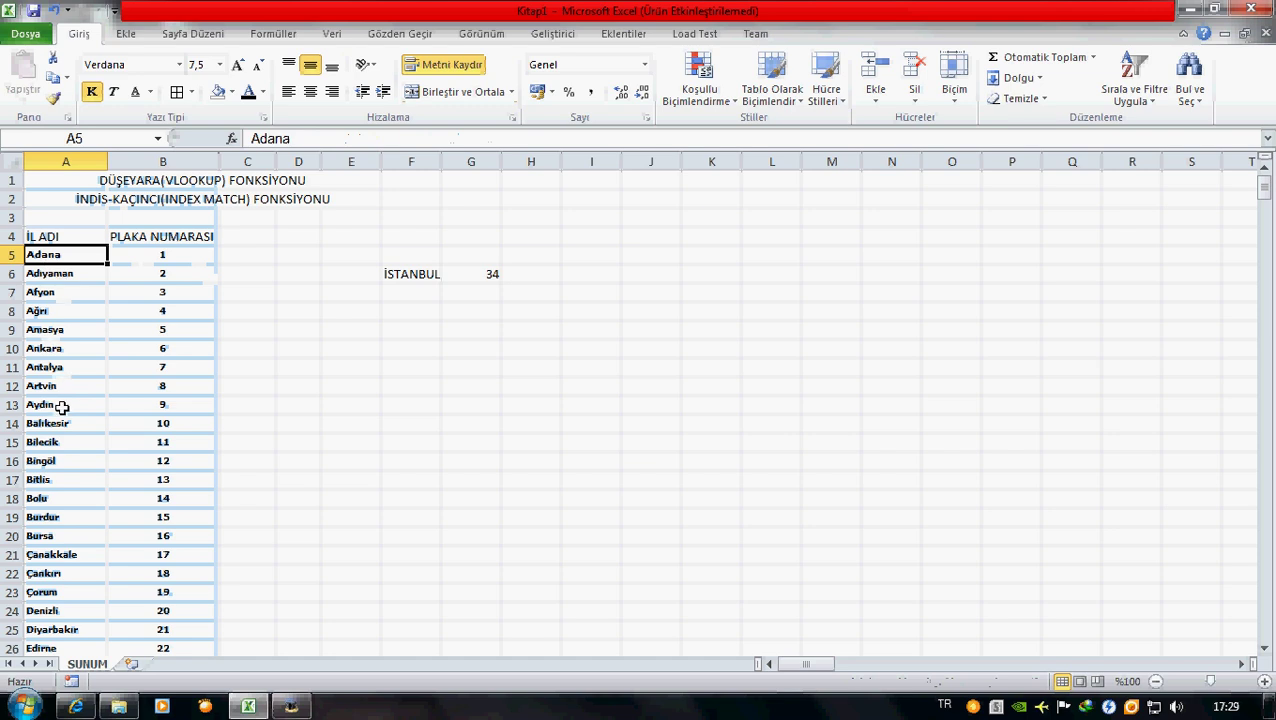
{"action": "left_click", "coordinate": [485, 273]}
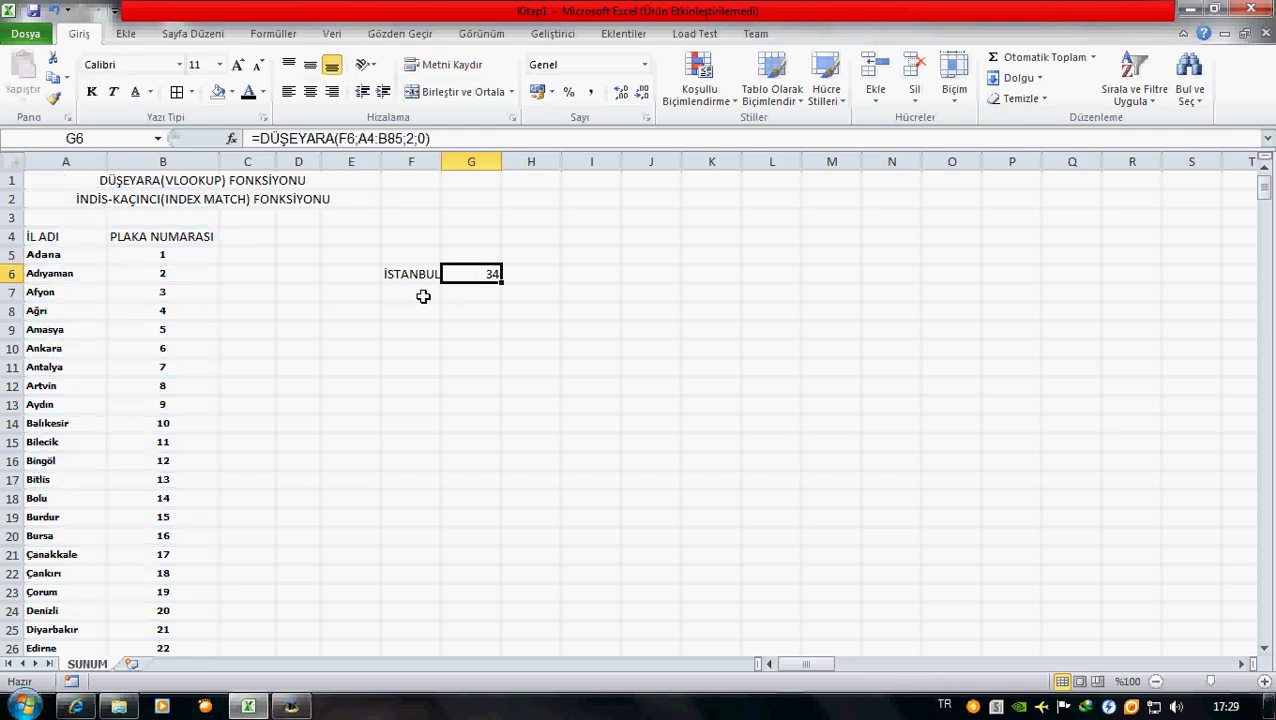
{"action": "left_click", "coordinate": [420, 292]}
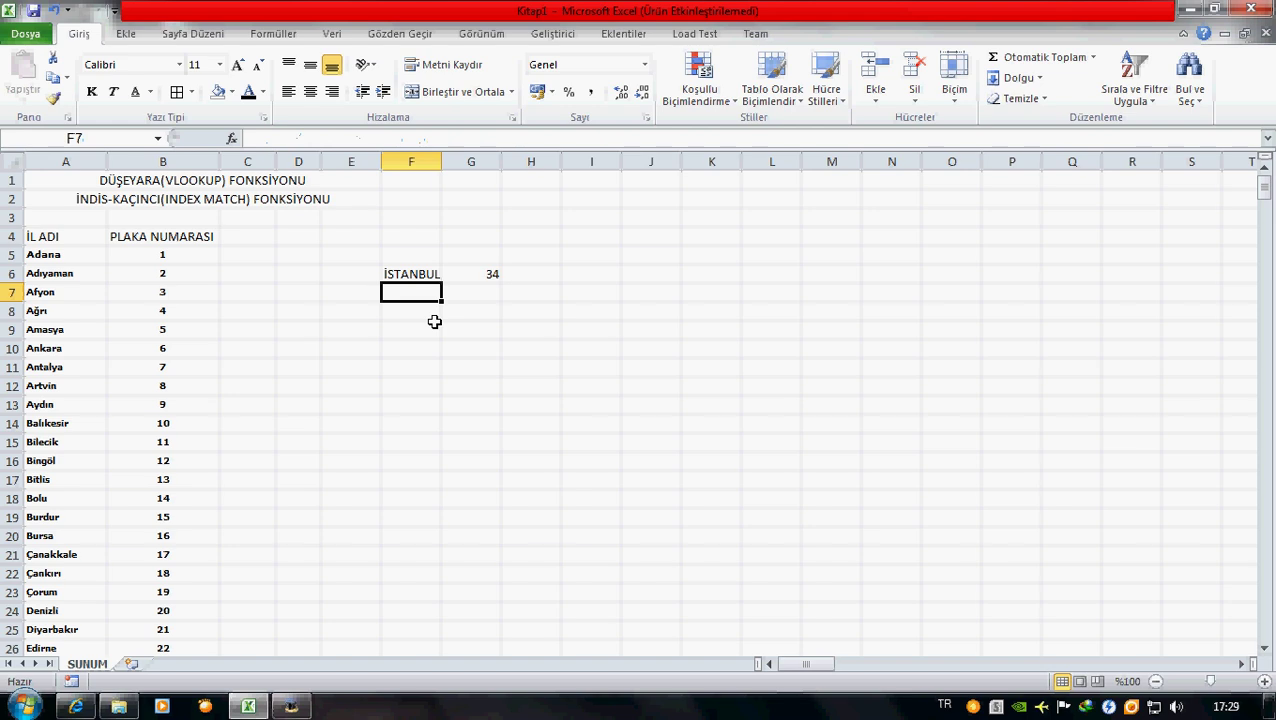
Enter 34 in F7 and begin a =KAÇINCI( formula in G7
{"action": "type", "text": "34"}
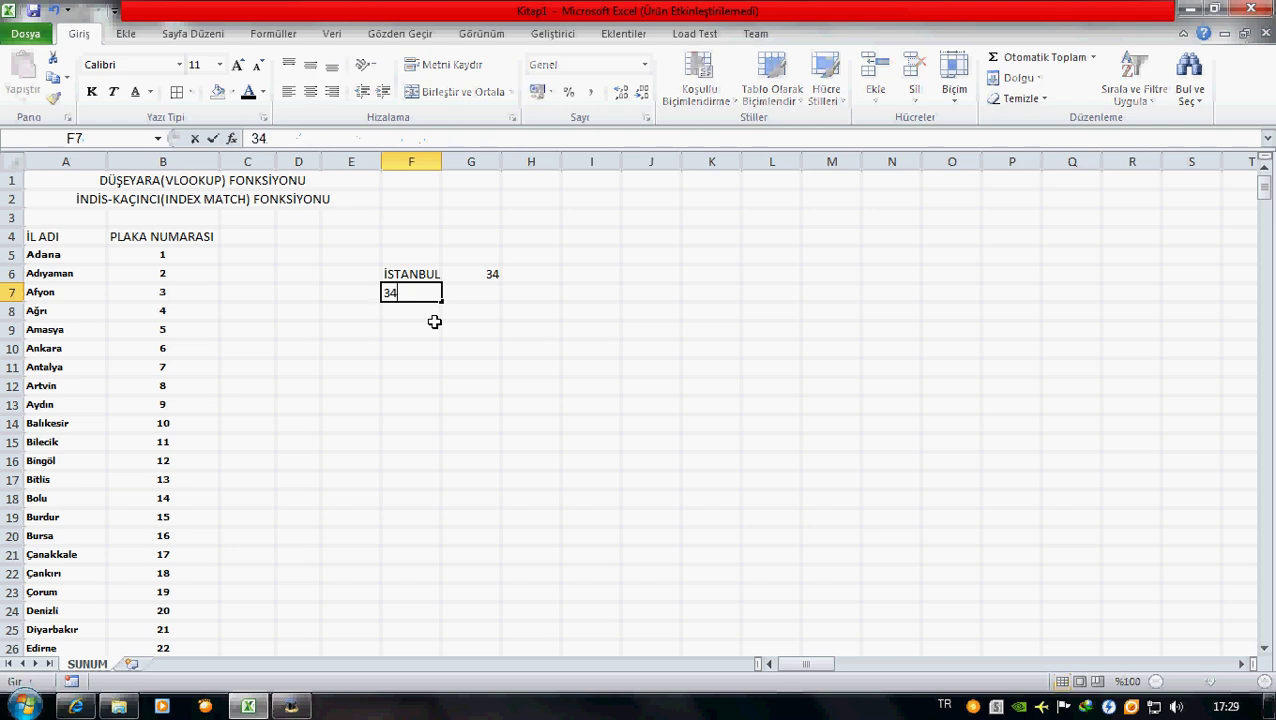
{"action": "key", "text": "Tab"}
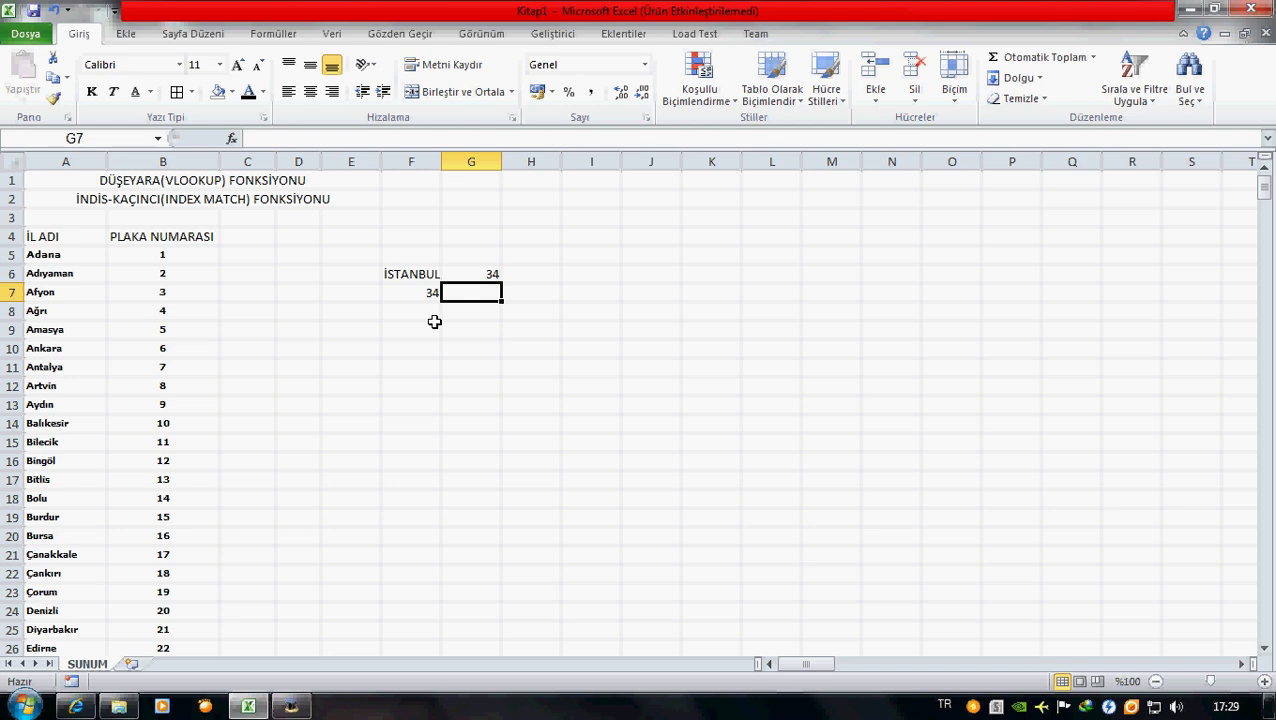
{"action": "key", "text": "Left"}
{"action": "key", "text": "Right"}
{"action": "type", "text": "="}
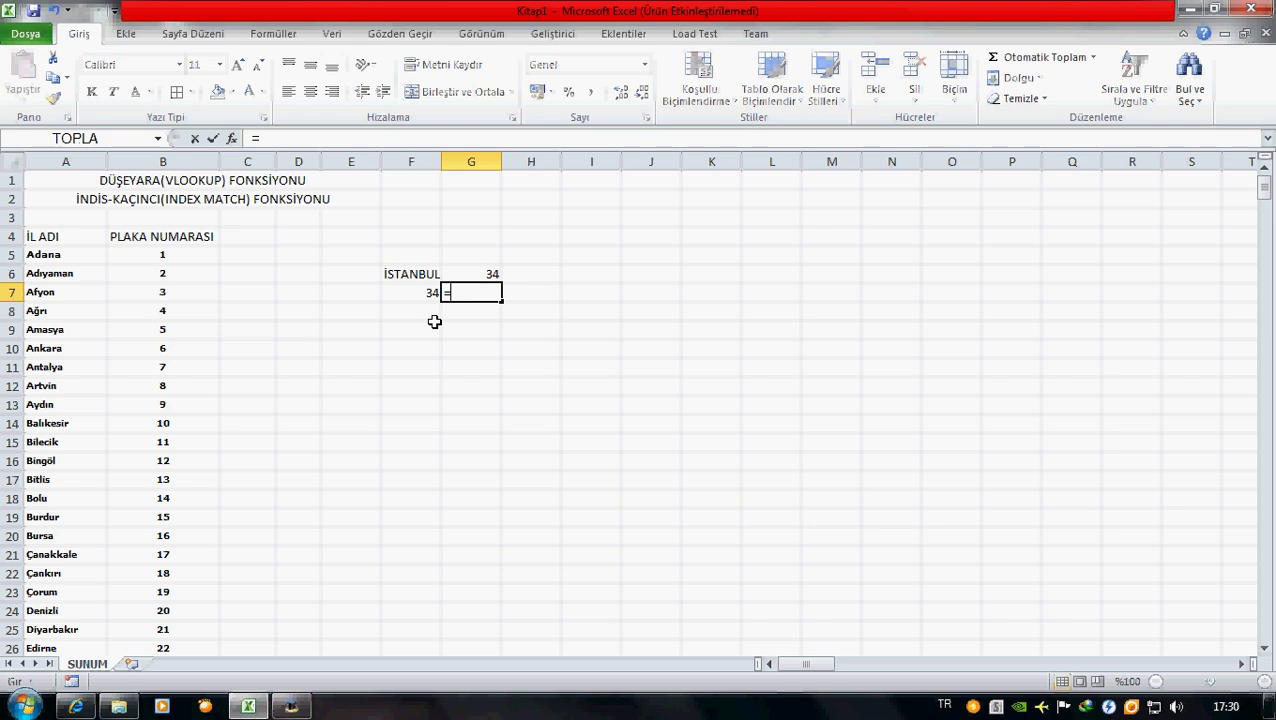
{"action": "type", "text": "KA"}
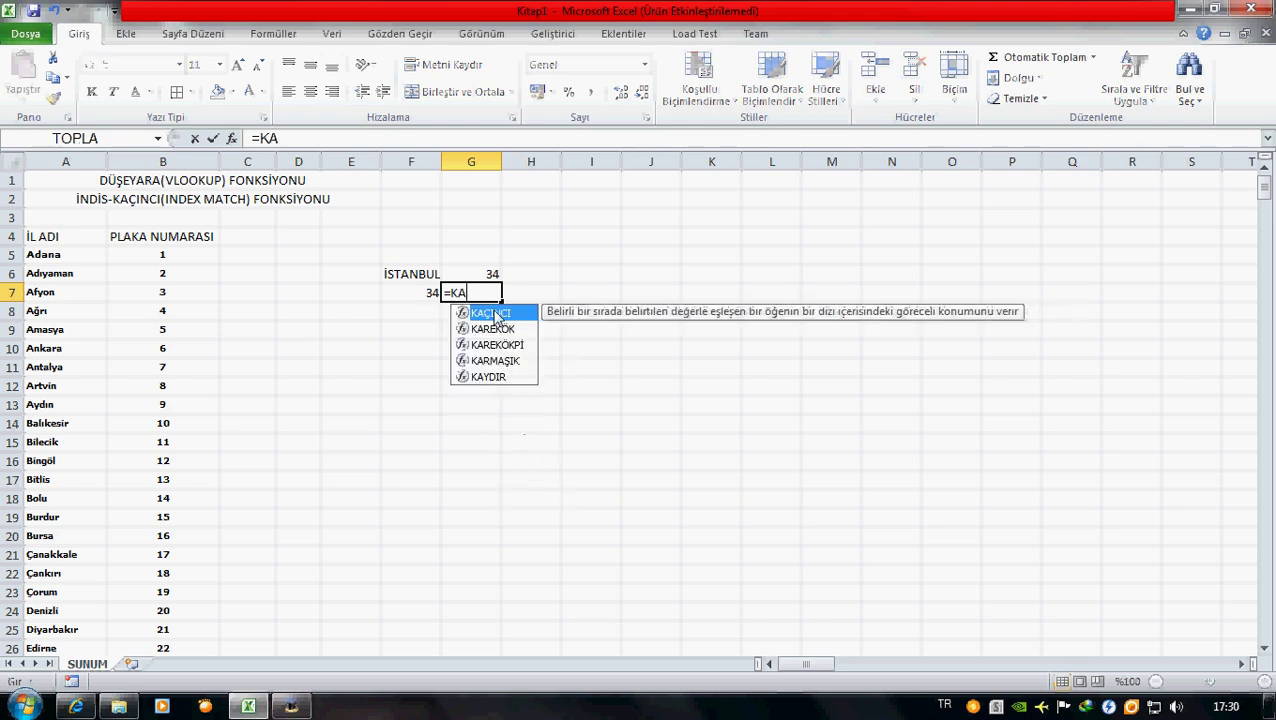
{"action": "type", "text": "ÇINCI("}
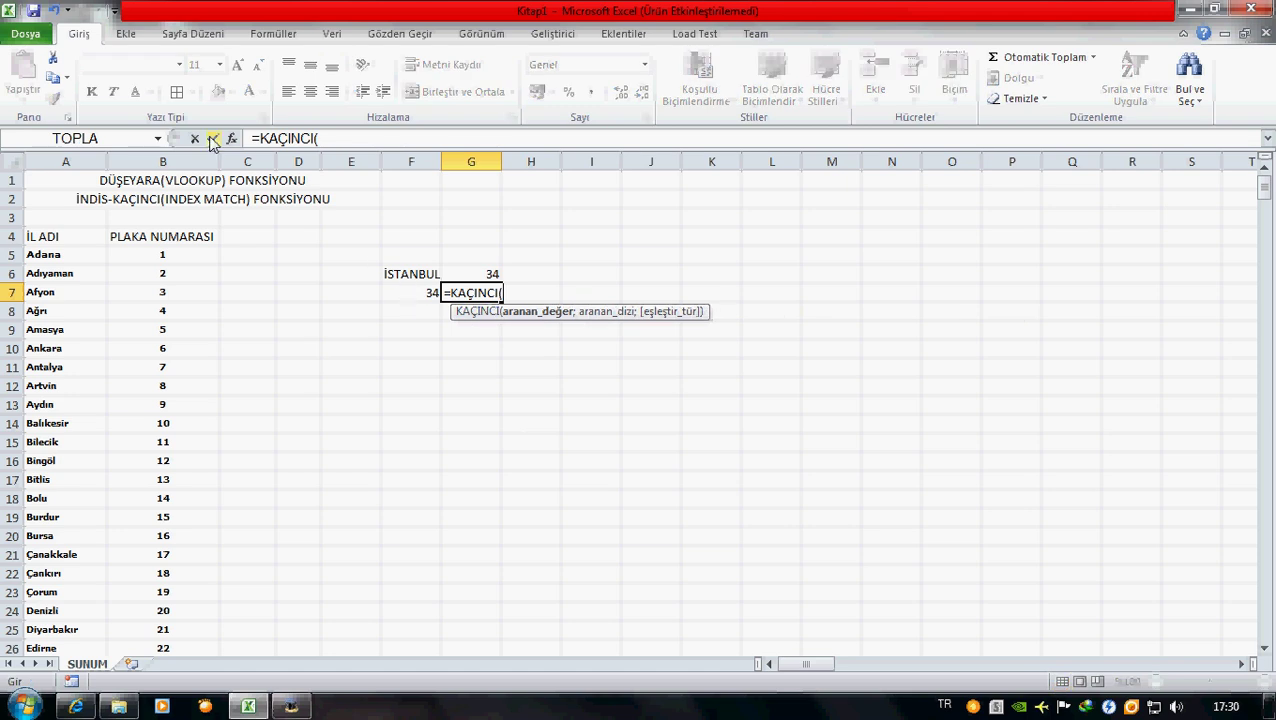
Set KAÇINCI arguments F7, B5:B85 and match type 0 so G7 returns 34
{"action": "left_click", "coordinate": [232, 138]}
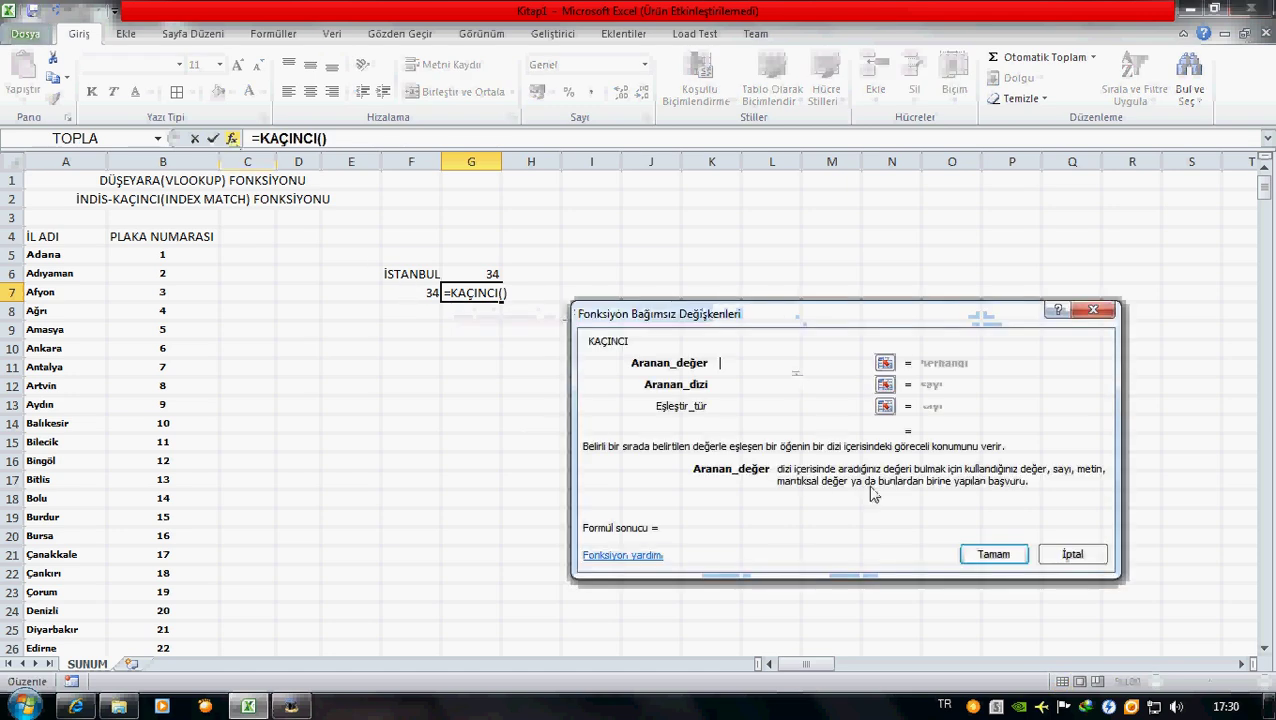
{"action": "left_click", "coordinate": [415, 290]}
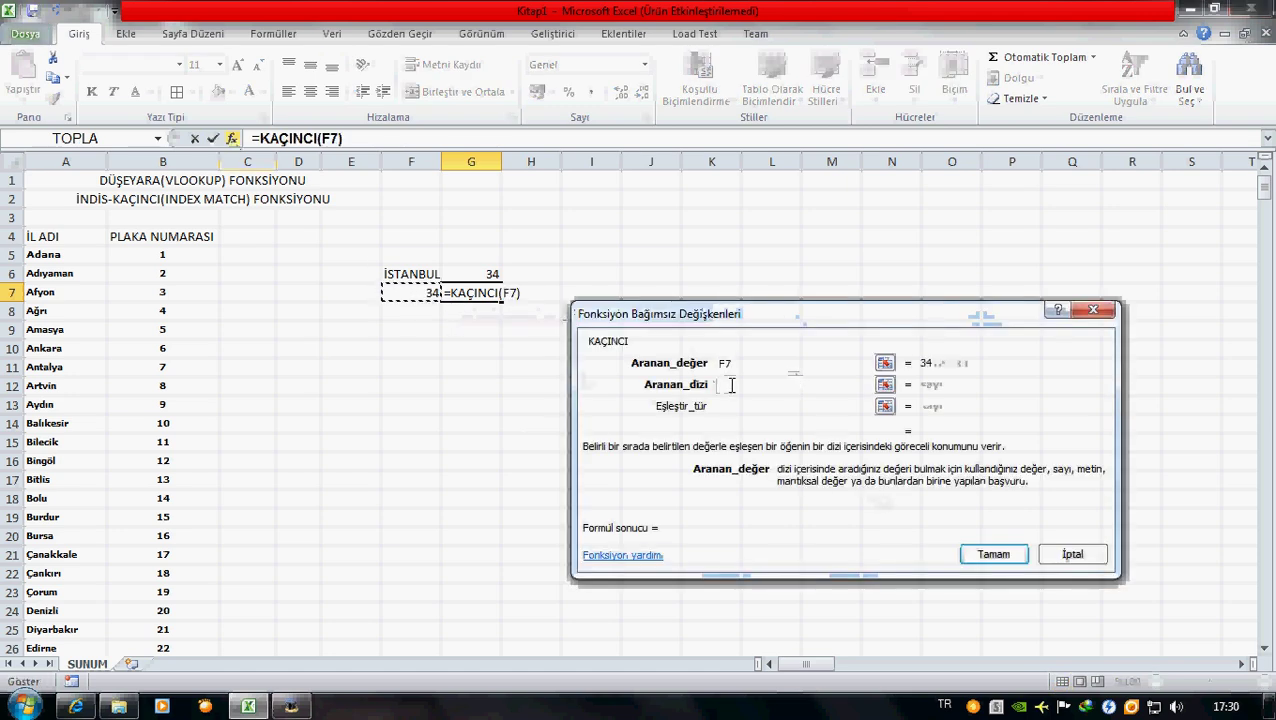
{"action": "key", "text": "Tab"}
{"action": "left_click", "coordinate": [157, 254]}
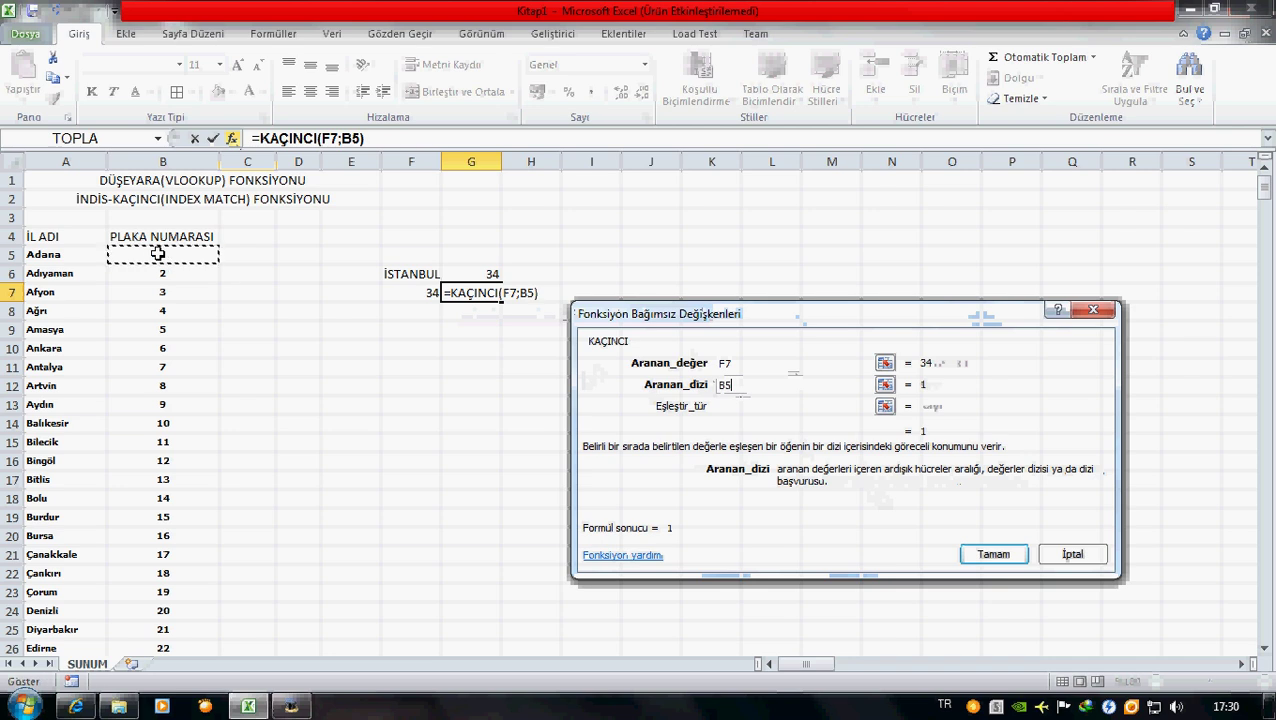
{"action": "key", "text": "ctrl+shift+Down"}
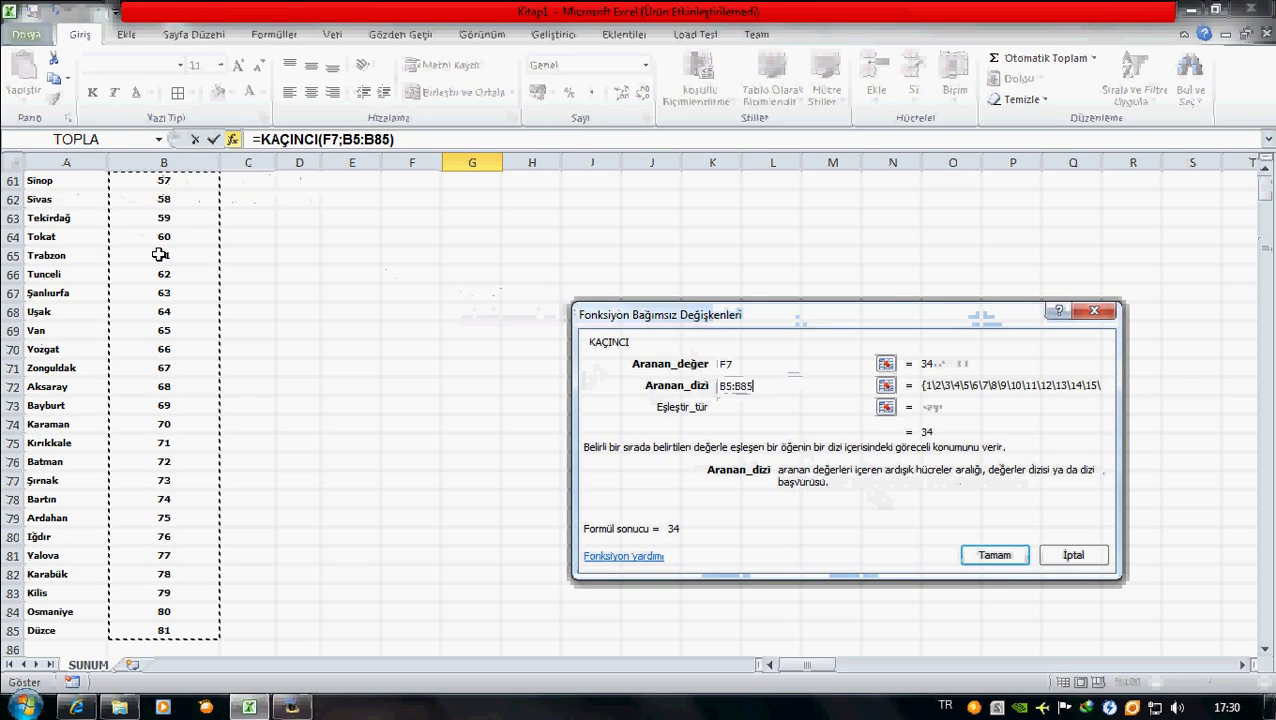
{"action": "key", "text": "Tab"}
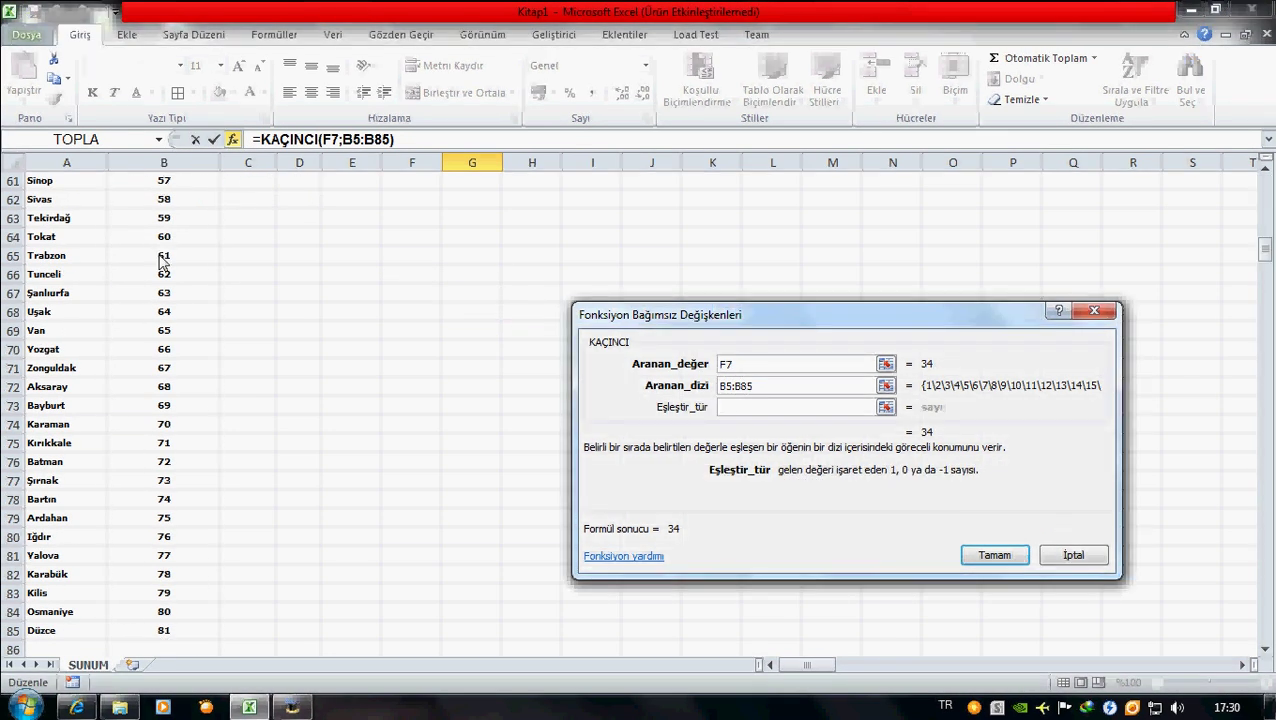
{"action": "type", "text": ";0"}
{"action": "key", "text": "Return"}
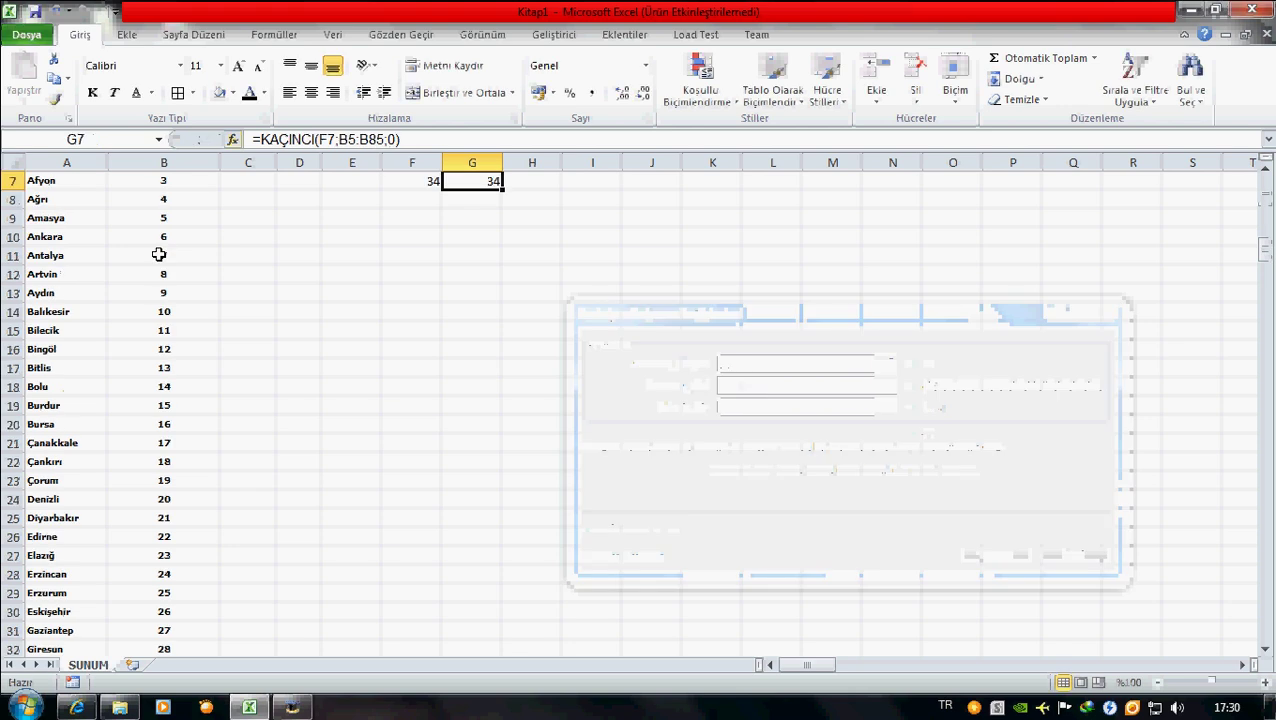
Review the plate numbers in B5:B11 and province names, then select G7
{"action": "scroll", "coordinate": [159, 255], "scroll_direction": "up", "scroll_amount": 1}
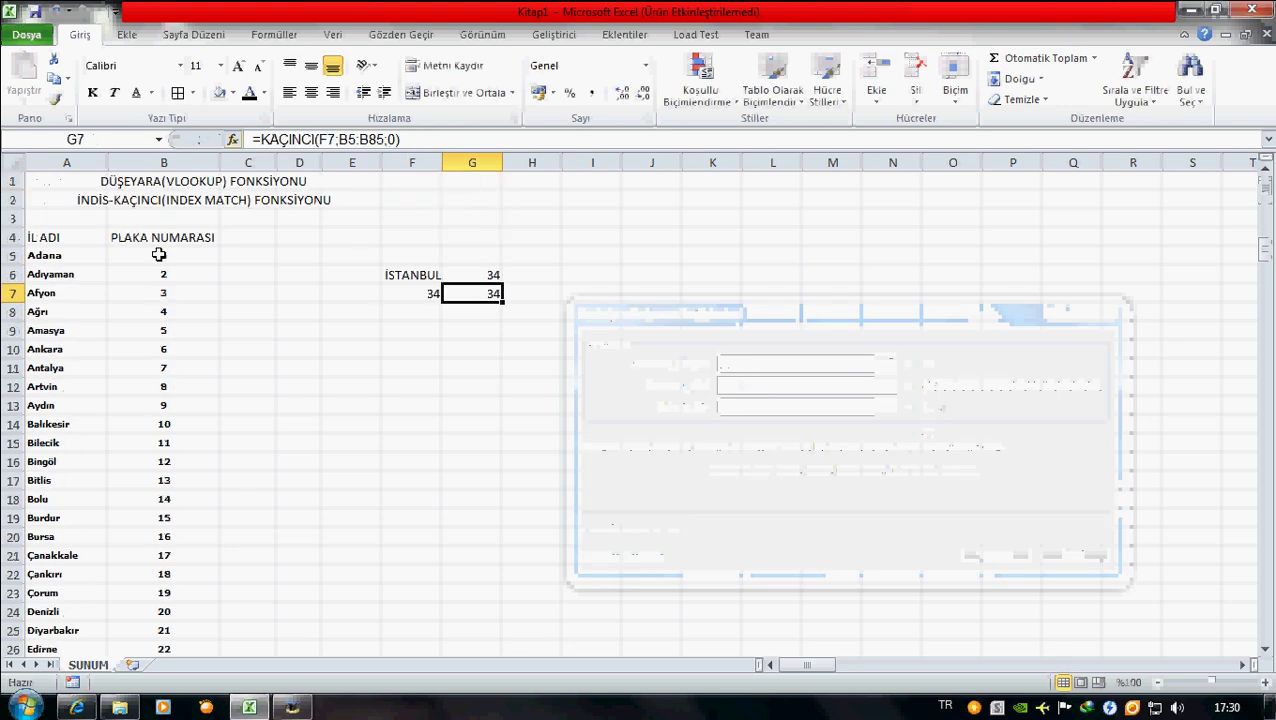
{"action": "left_click", "coordinate": [159, 255]}
{"action": "left_click_drag", "start_coordinate": [159, 255], "coordinate": [135, 368]}
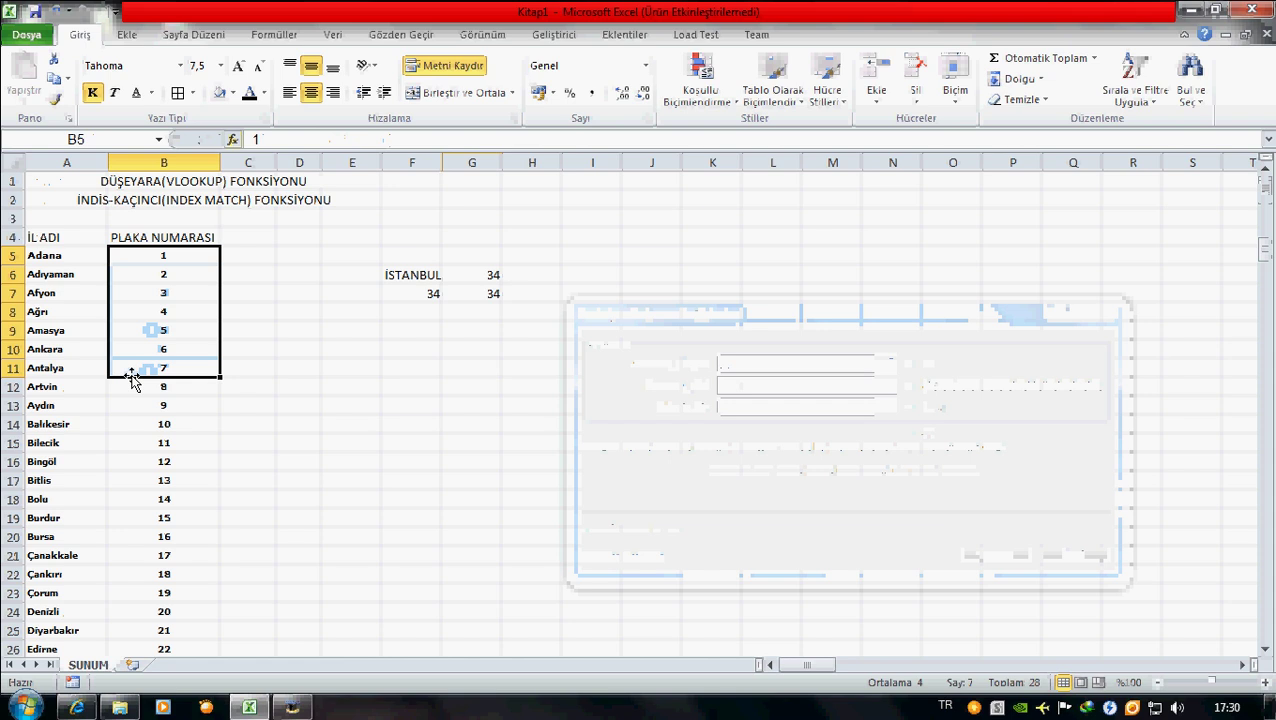
{"action": "left_click", "coordinate": [84, 252]}
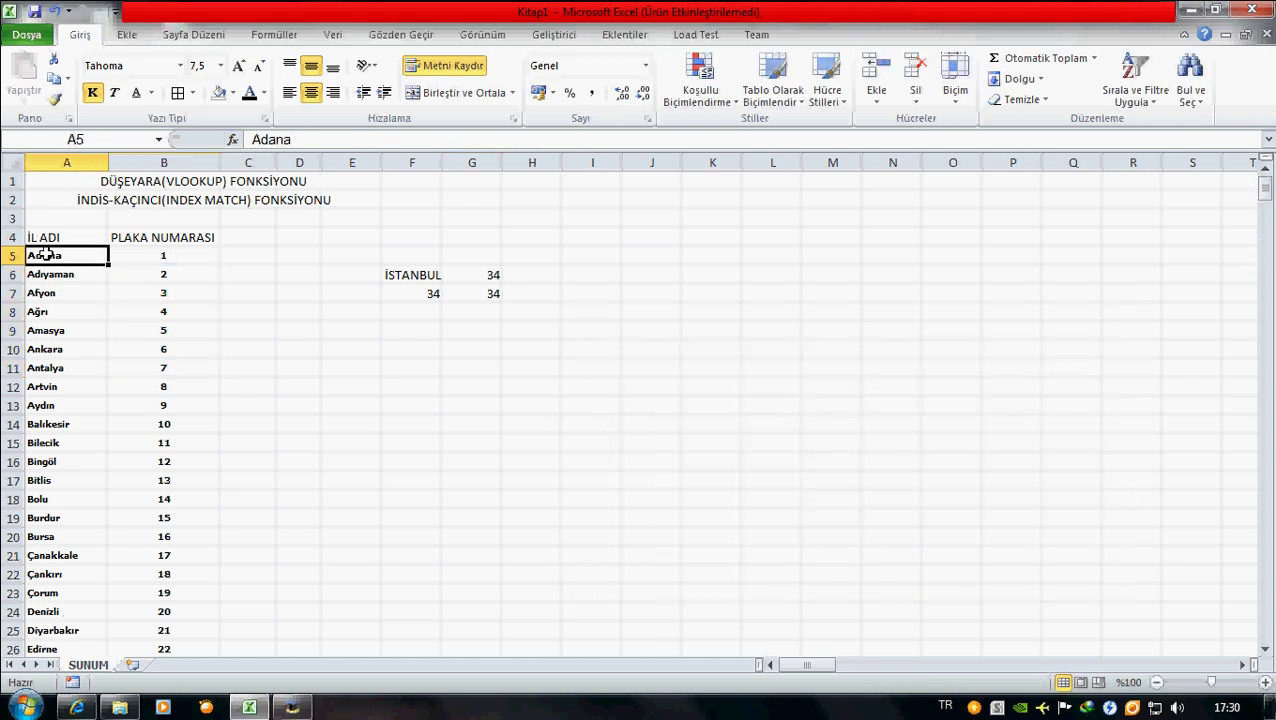
{"action": "left_click", "coordinate": [483, 292]}
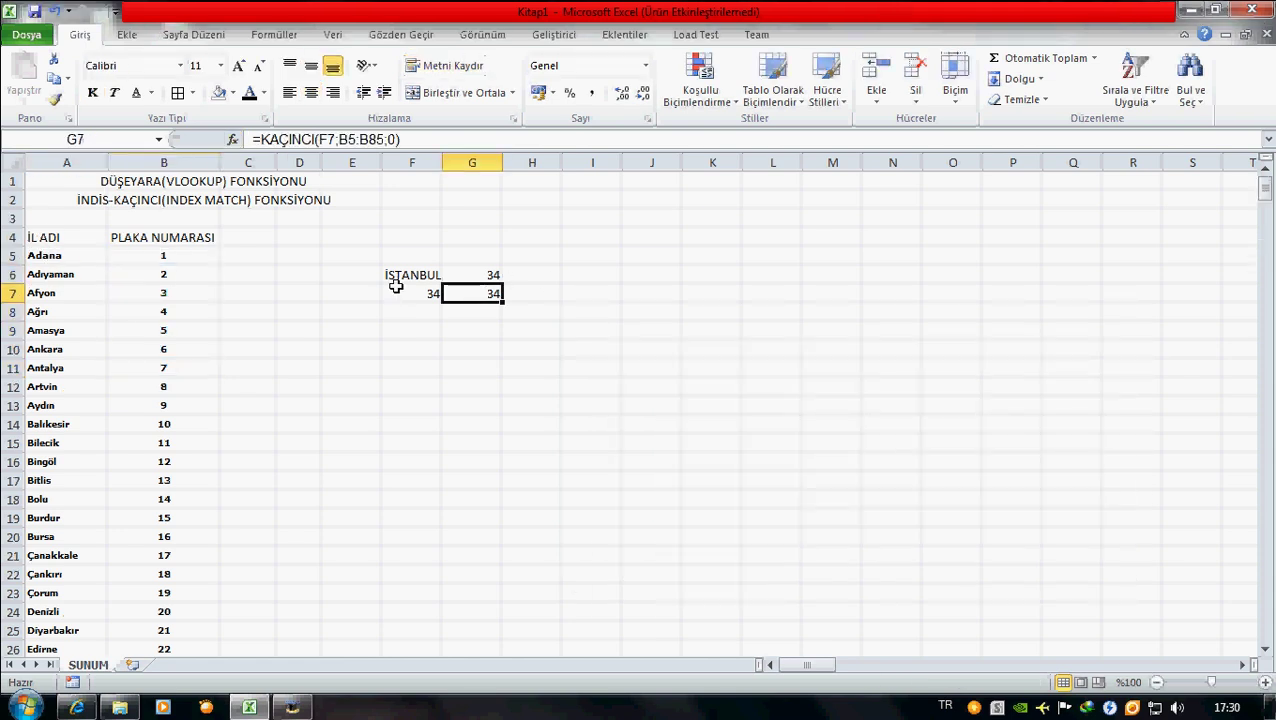
Wrap İNDİS with array A5:A85 around the KAÇINCI formula in G7
{"action": "left_click", "coordinate": [262, 139]}
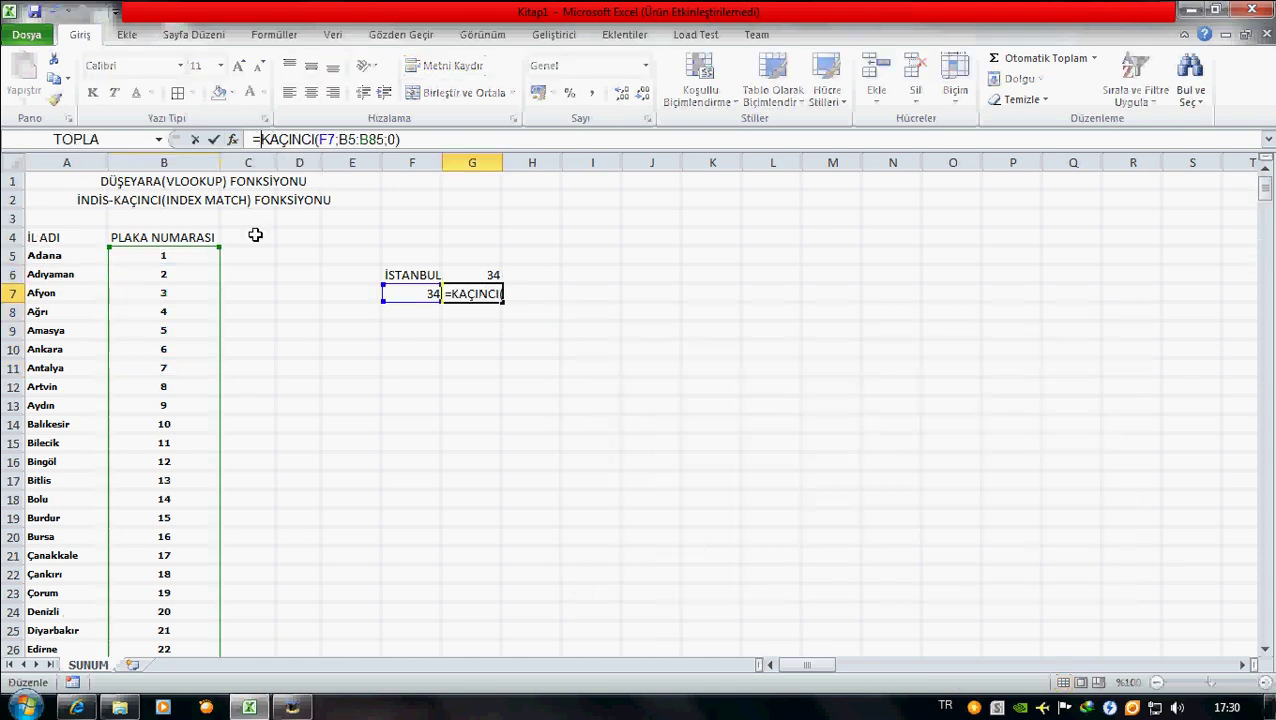
{"action": "type", "text": "İND"}
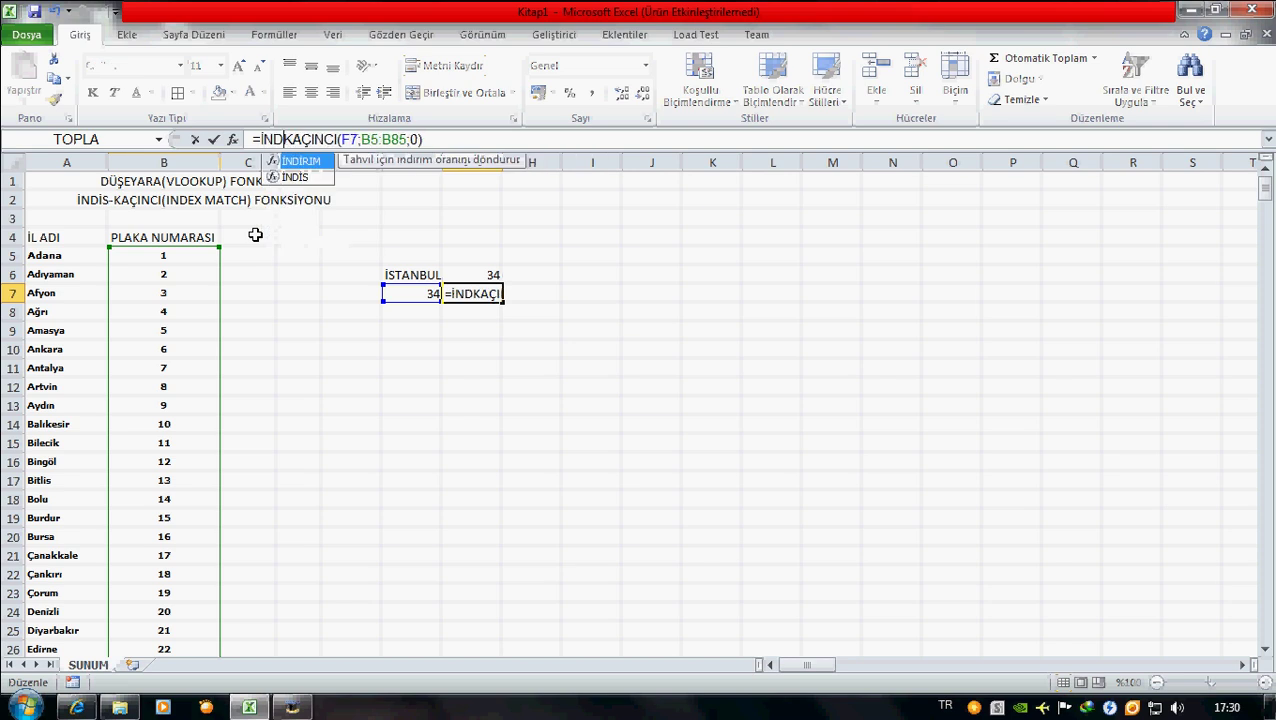
{"action": "double_click", "coordinate": [300, 177]}
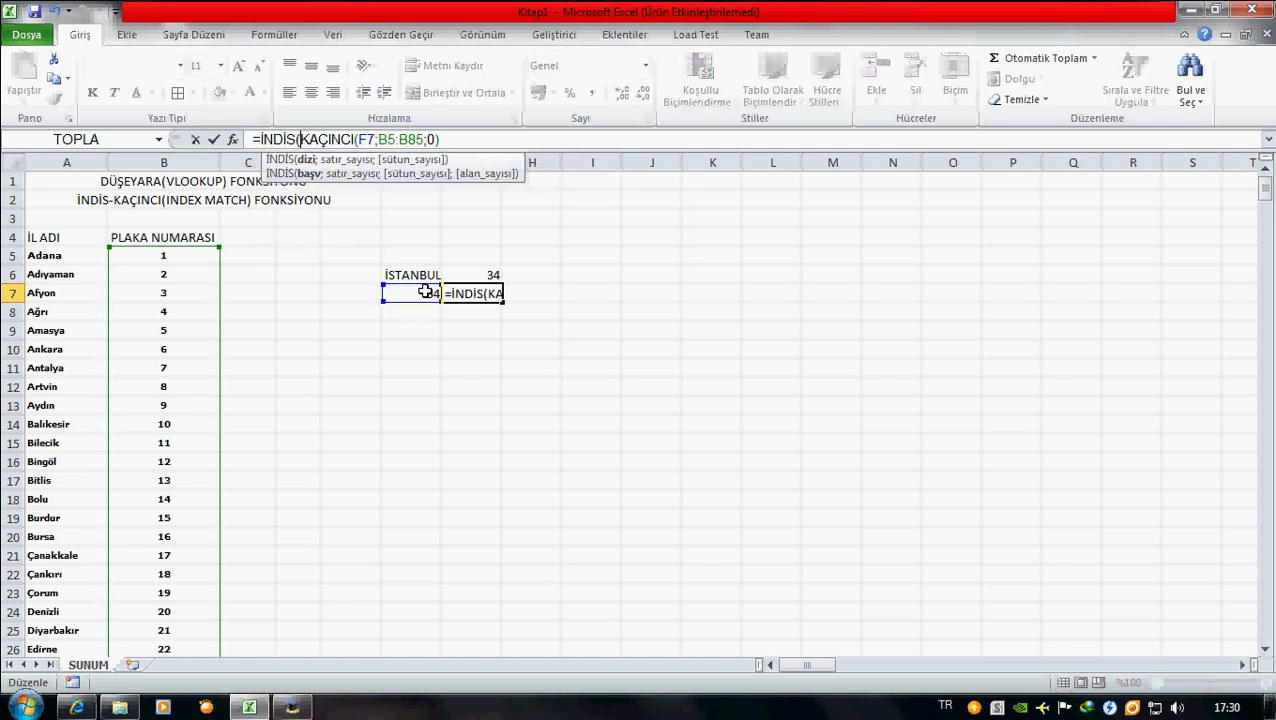
{"action": "left_click", "coordinate": [57, 257]}
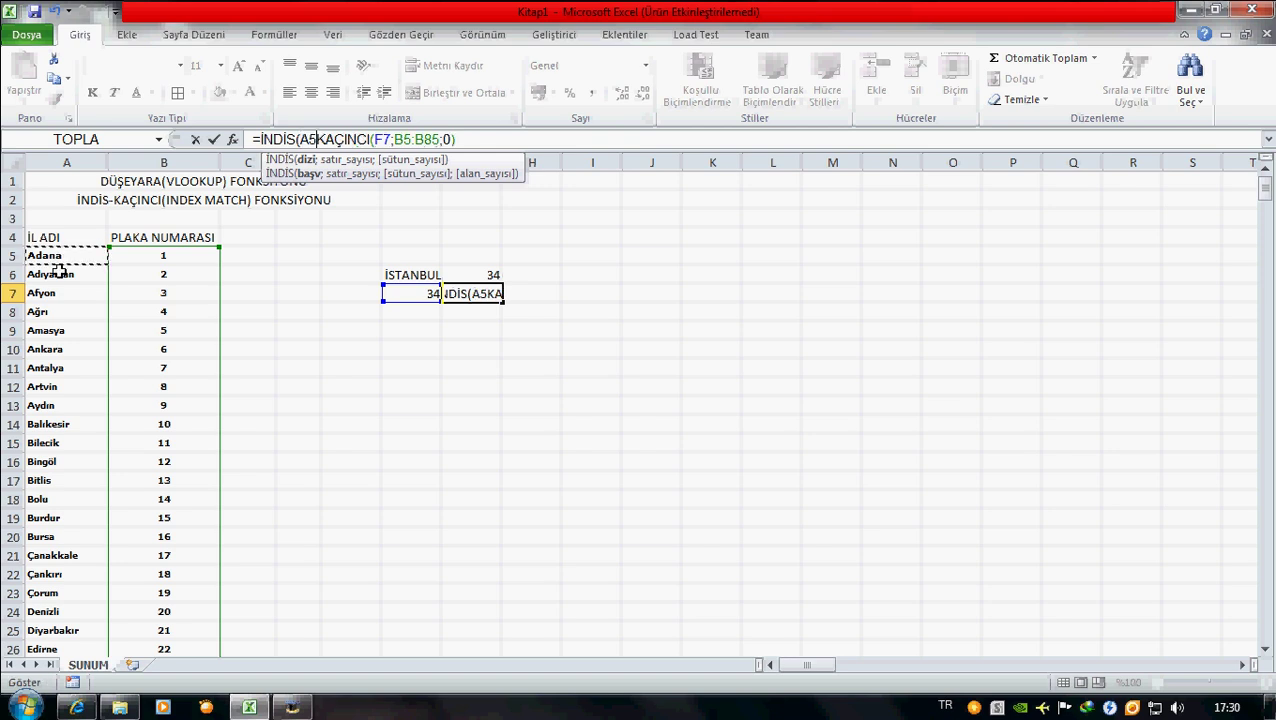
{"action": "left_click_drag", "start_coordinate": [57, 257], "coordinate": [60, 270]}
{"action": "key", "text": "ctrl+shift+Down"}
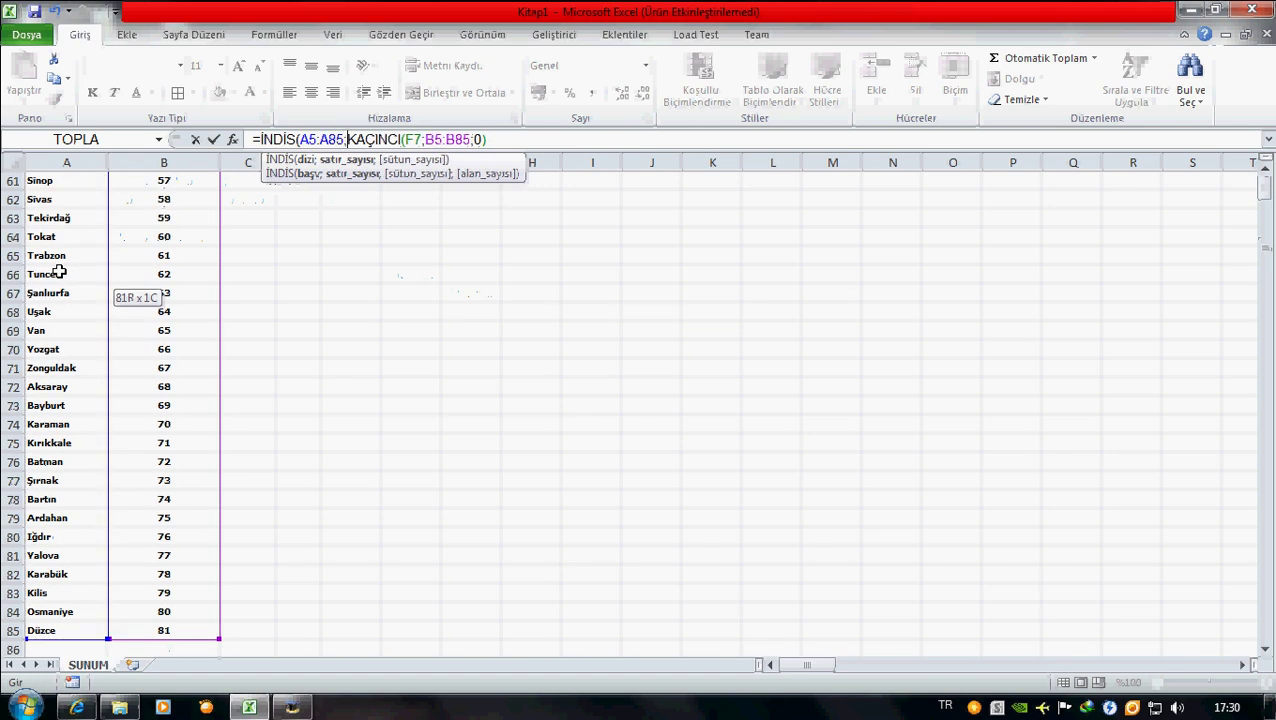
{"action": "left_click", "coordinate": [506, 140]}
{"action": "type", "text": ";0"}
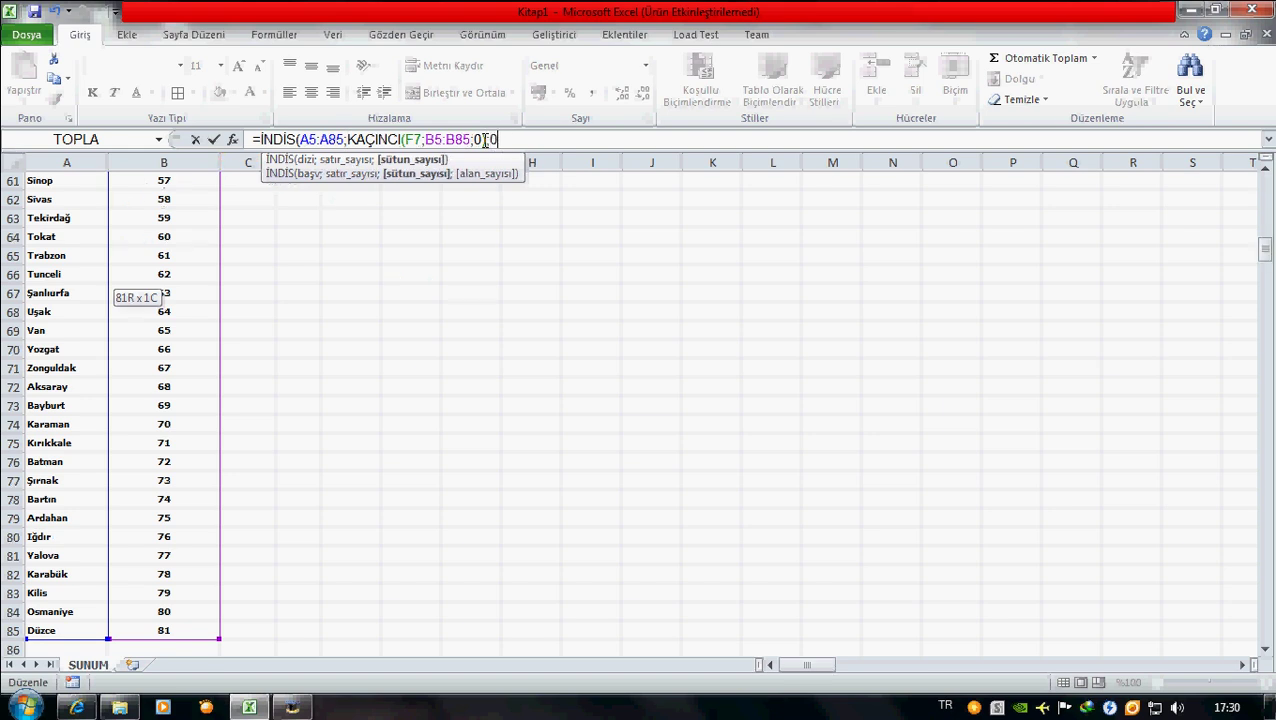
Commit the İNDİS/KAÇINCI formula in G7 and return to cell F7
{"action": "key", "text": "Return"}
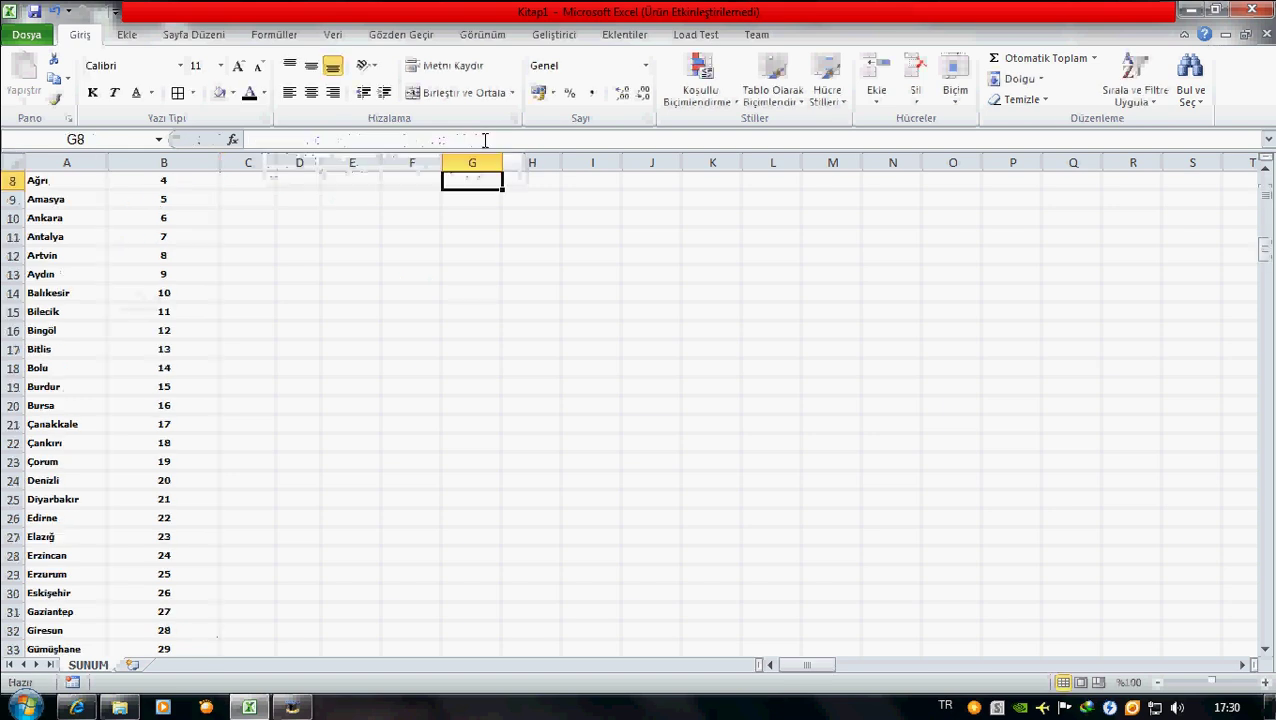
{"action": "key", "text": "Up"}
{"action": "key", "text": "Up"}
{"action": "key", "text": "Up"}
{"action": "key", "text": "Up"}
{"action": "key", "text": "Up"}
{"action": "key", "text": "Down"}
{"action": "key", "text": "Down"}
{"action": "key", "text": "Down"}
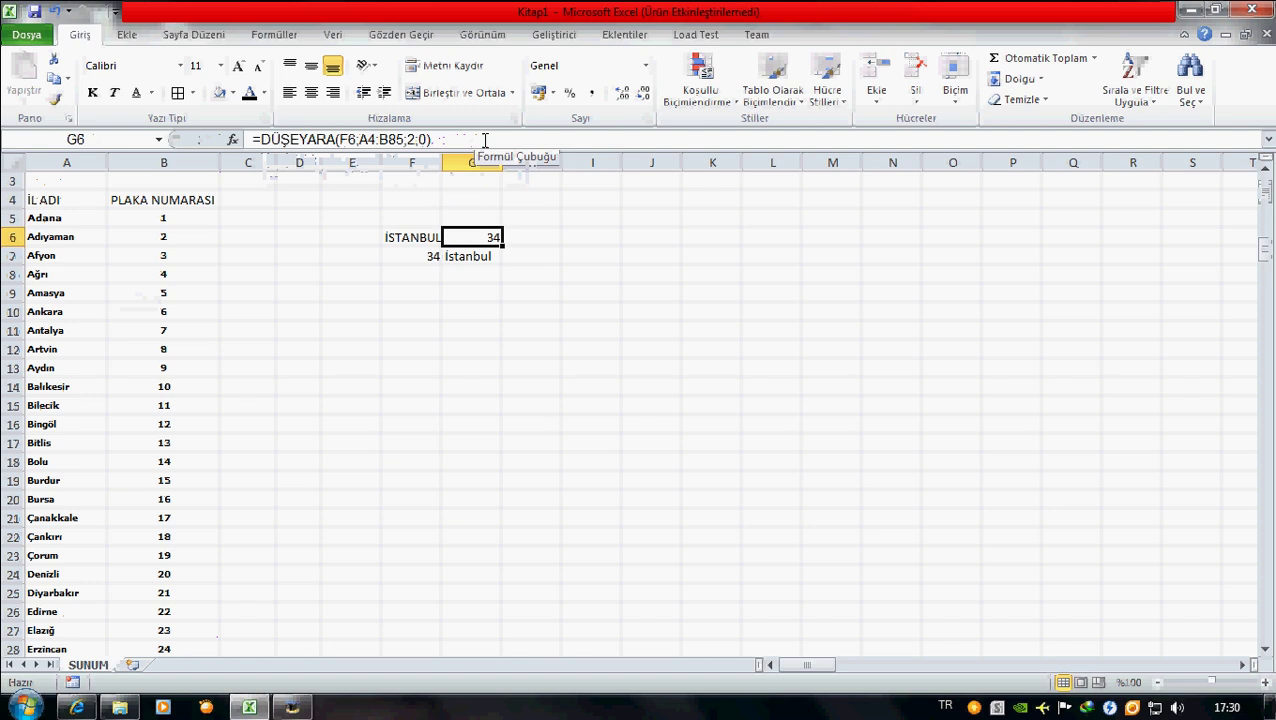
{"action": "key", "text": "Left"}
{"action": "key", "text": "Down"}
Try plate numbers 6, 11, 66 and finally 81 in F7, giving Düzce in G7
{"action": "type", "text": "6"}
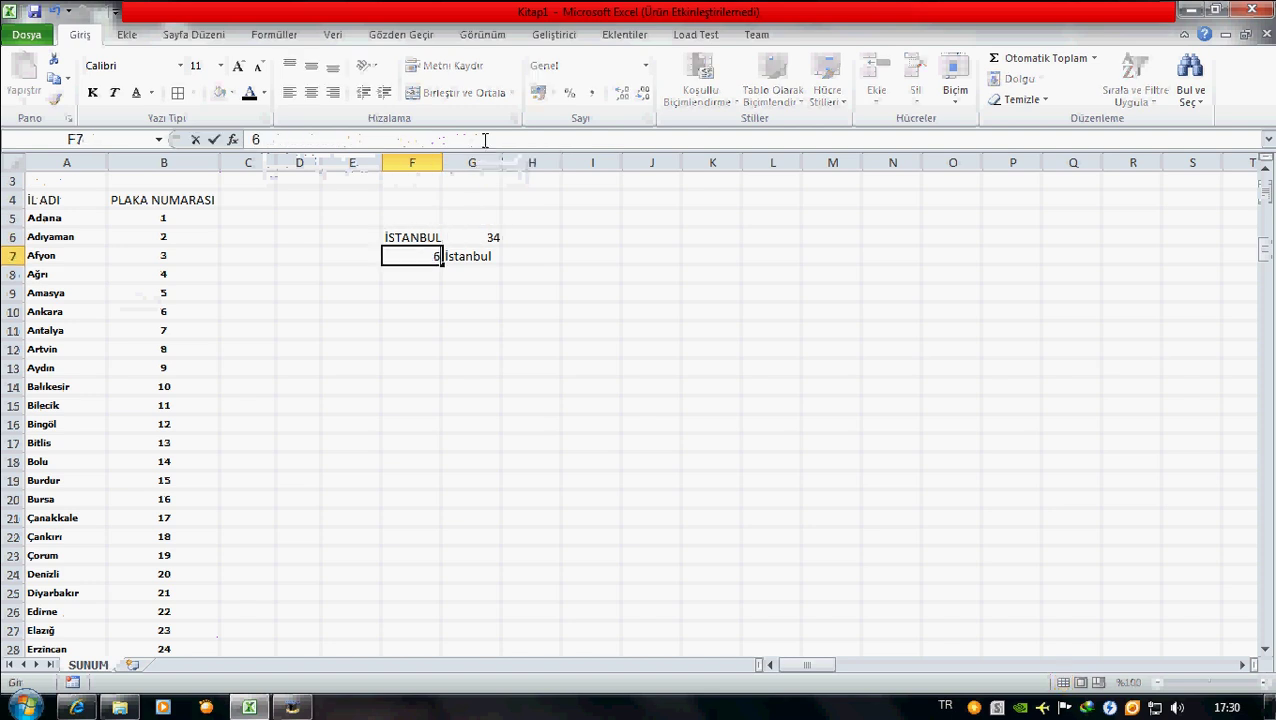
{"action": "key", "text": "Return"}
{"action": "key", "text": "Up"}
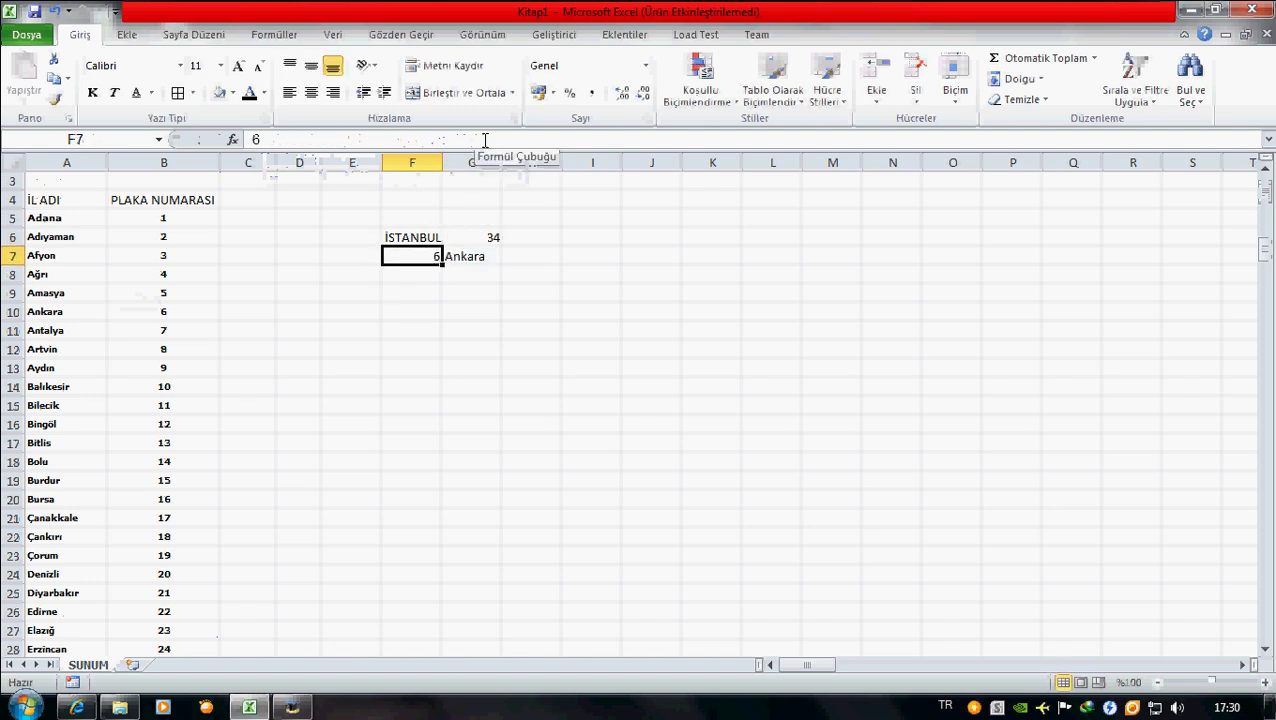
{"action": "type", "text": "11"}
{"action": "key", "text": "Return"}
{"action": "key", "text": "Up"}
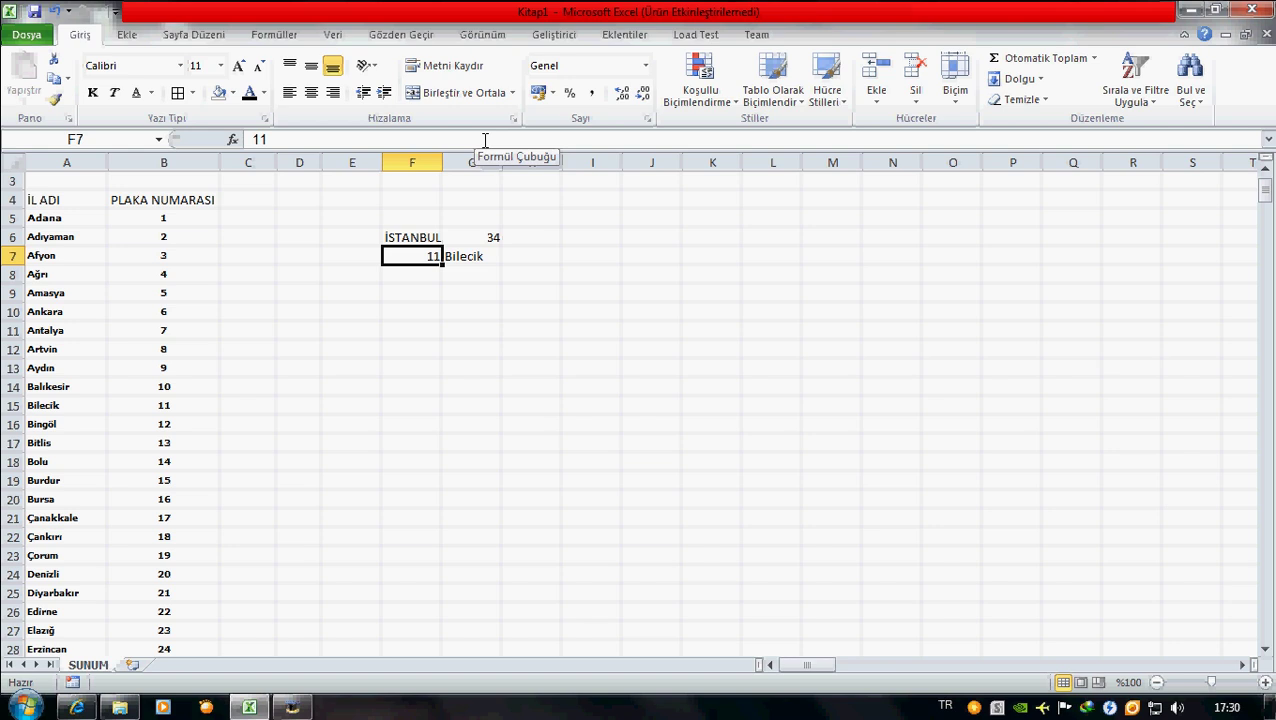
{"action": "type", "text": "66"}
{"action": "key", "text": "Return"}
{"action": "key", "text": "Up"}
{"action": "type", "text": "81"}
{"action": "key", "text": "Return"}
{"action": "key", "text": "Up"}
{"action": "scroll", "coordinate": [485, 140], "scroll_direction": "up", "scroll_amount": 1}
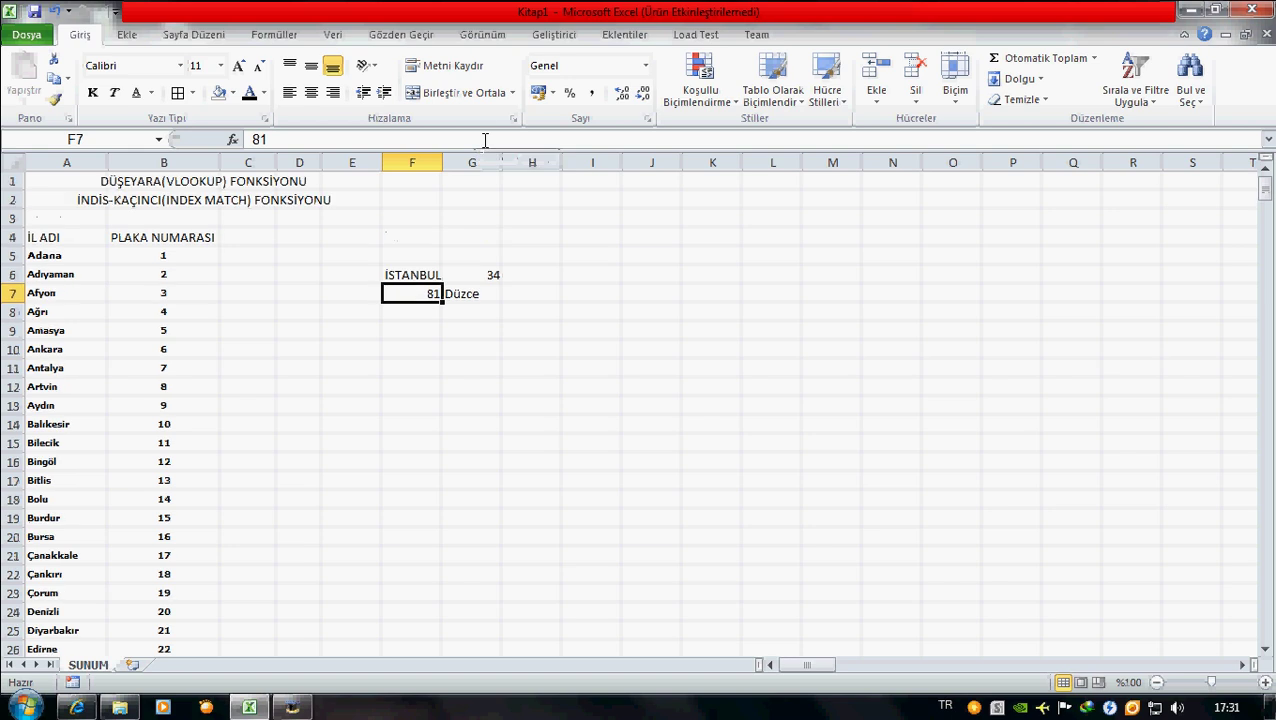
{"action": "left_click", "coordinate": [250, 267]}
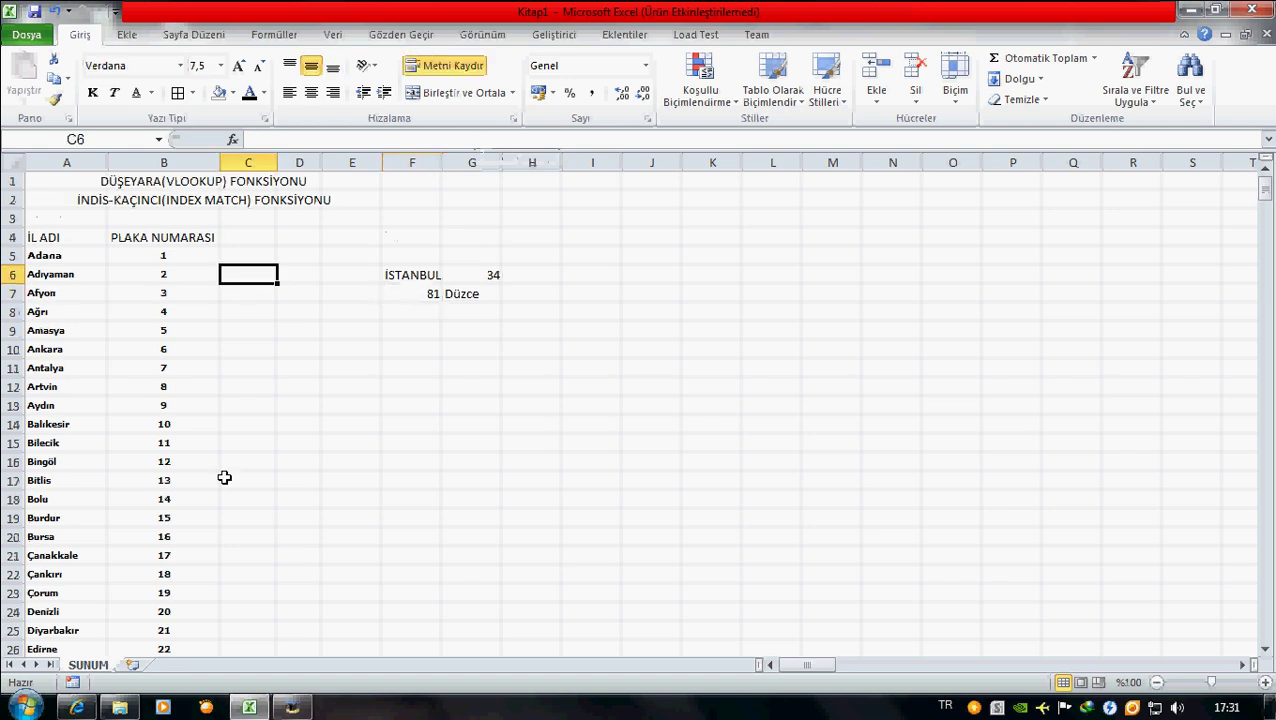
{"action": "left_click", "coordinate": [52, 256]}
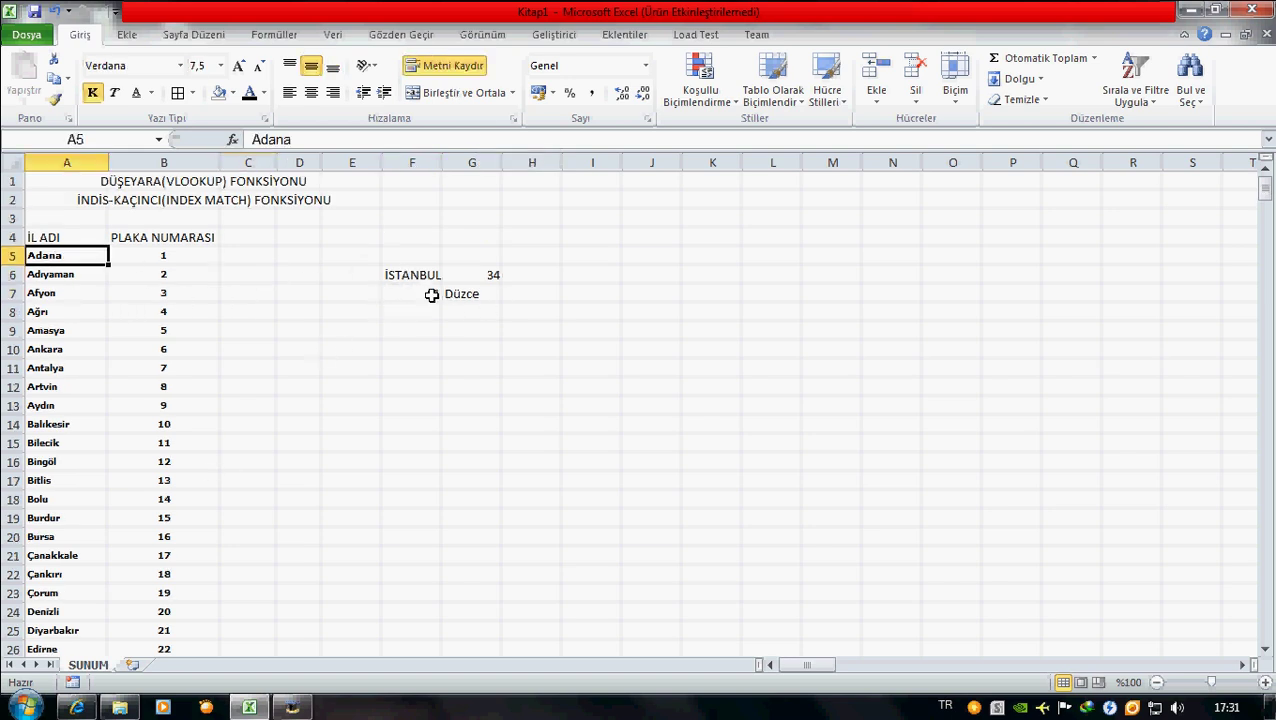
{"action": "left_click", "coordinate": [465, 292]}
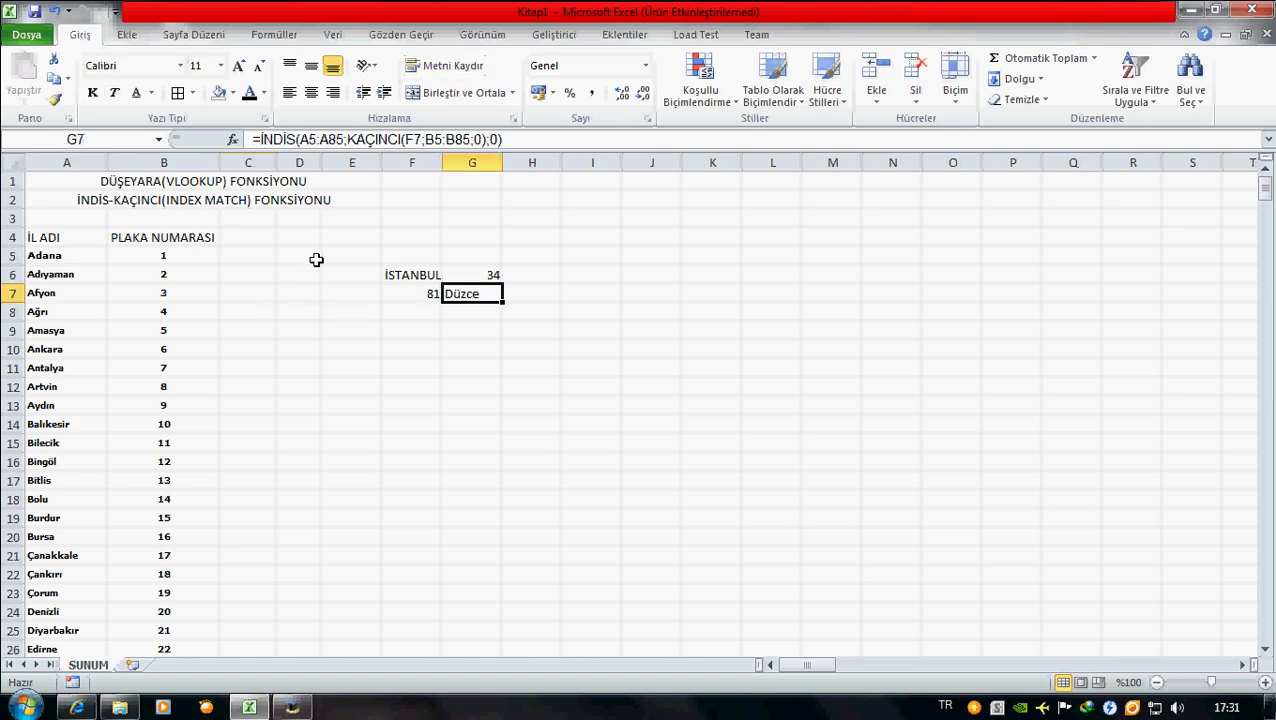
{"action": "left_click", "coordinate": [373, 140]}
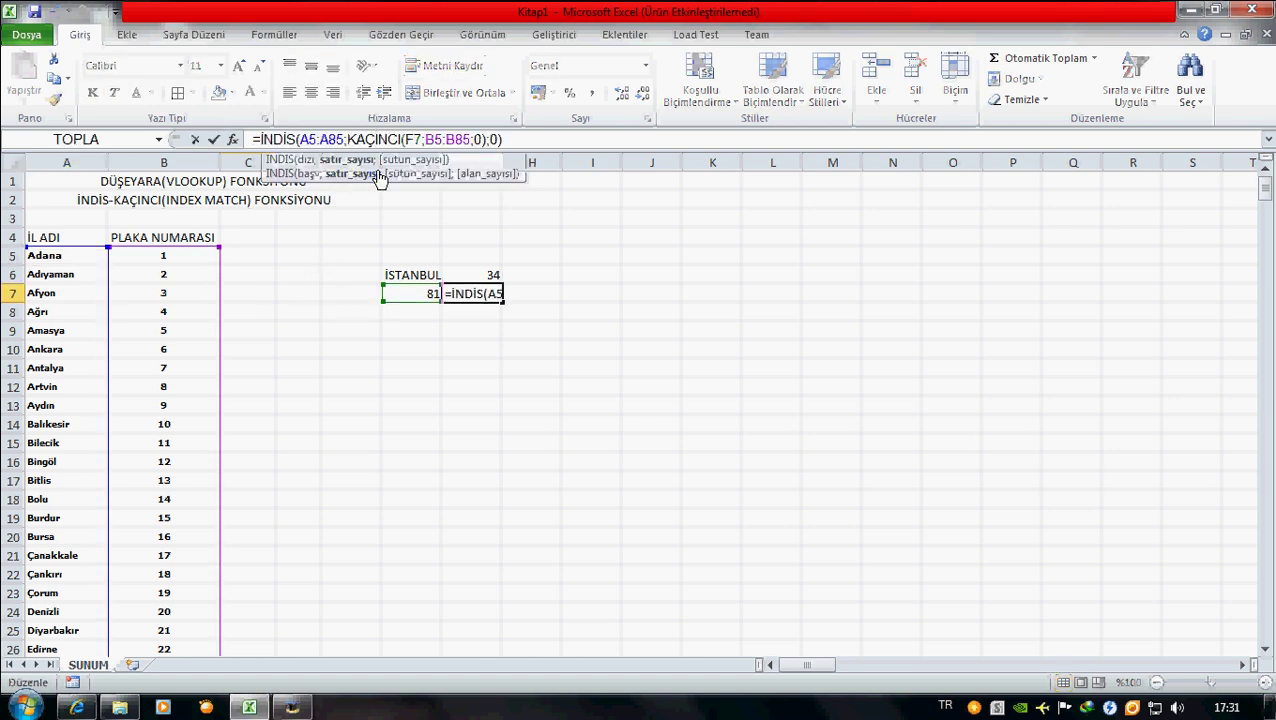
{"action": "left_click", "coordinate": [347, 139]}
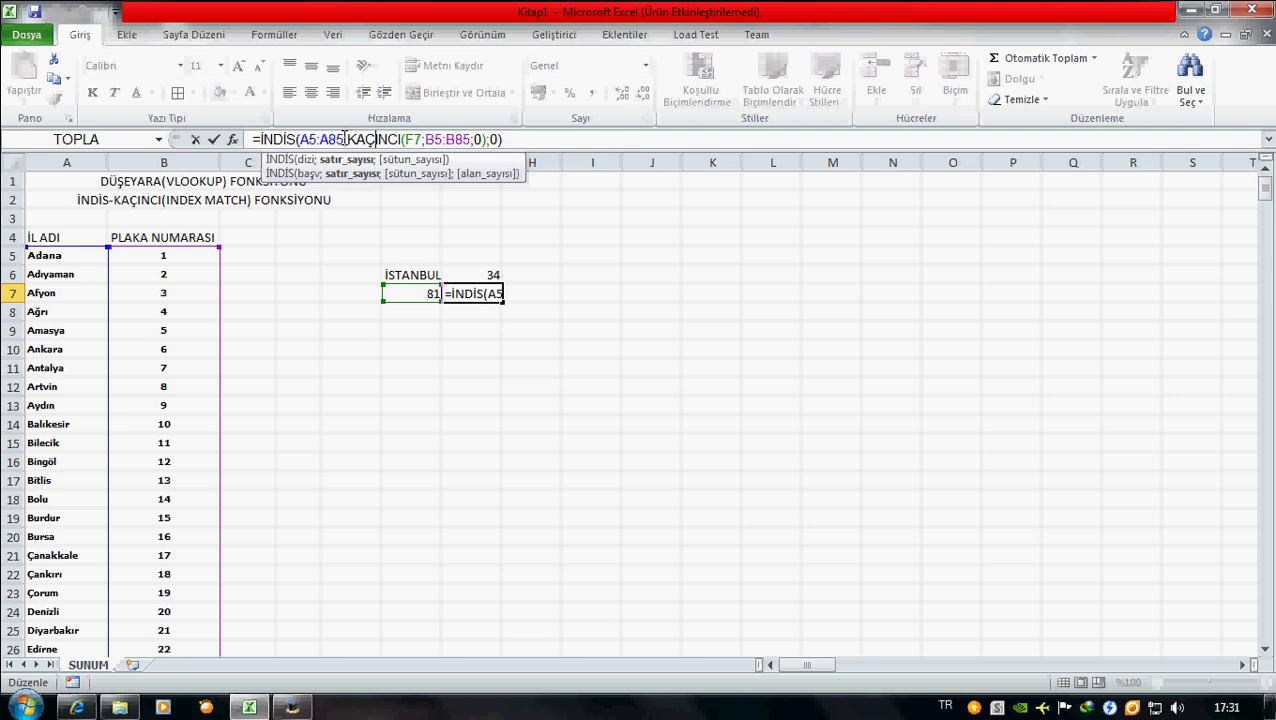
{"action": "left_click_drag", "start_coordinate": [345, 139], "coordinate": [500, 139]}
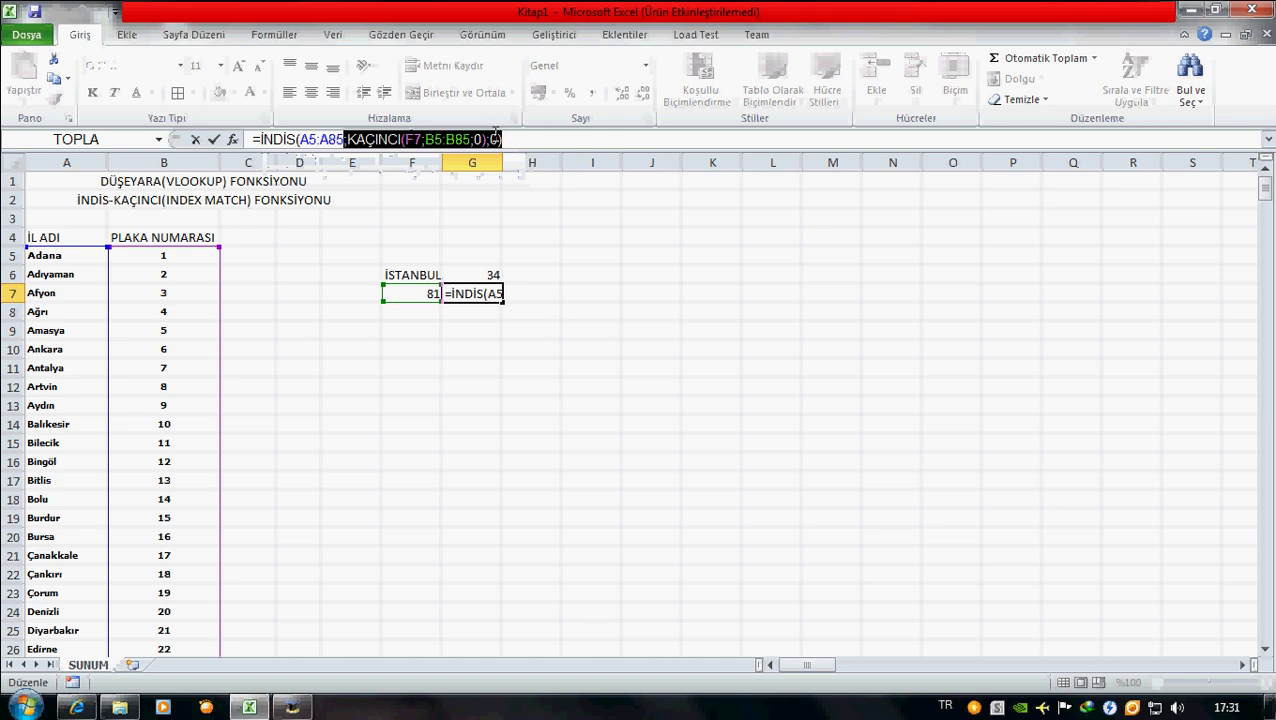
{"action": "key", "text": "Escape"}
{"action": "key", "text": "Up"}
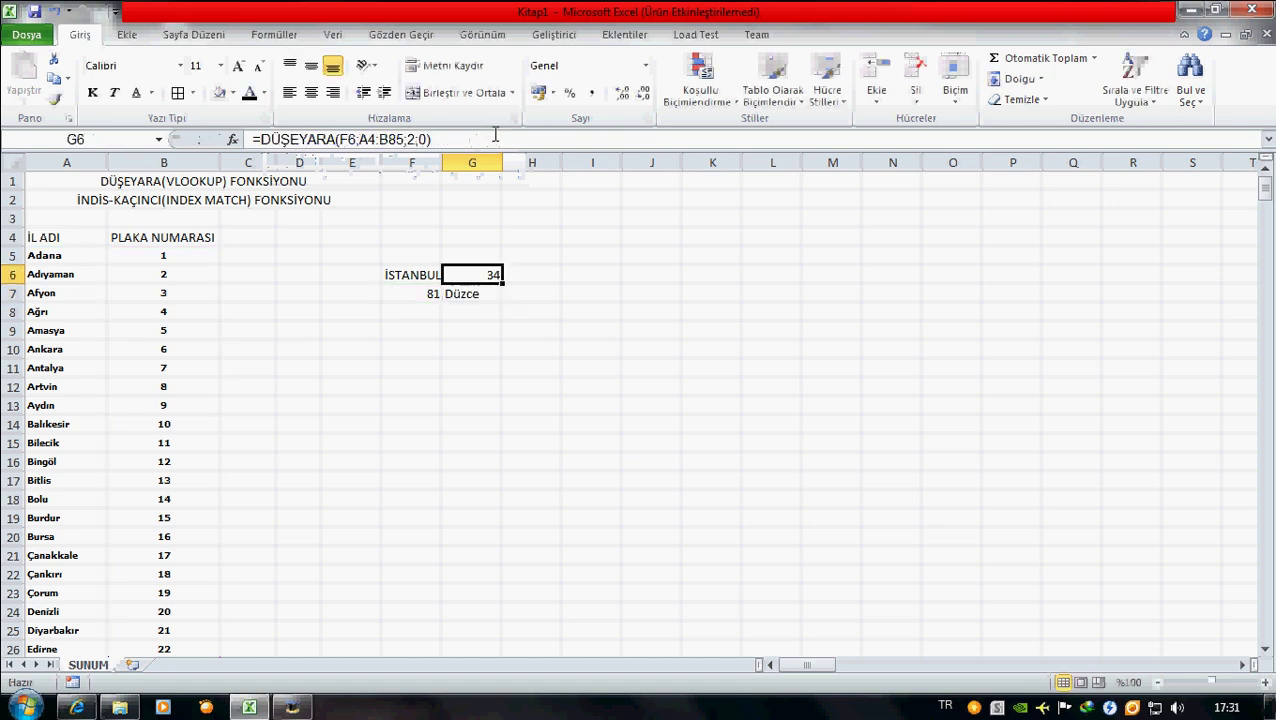
{"action": "key", "text": "Right"}
{"action": "key", "text": "Right"}
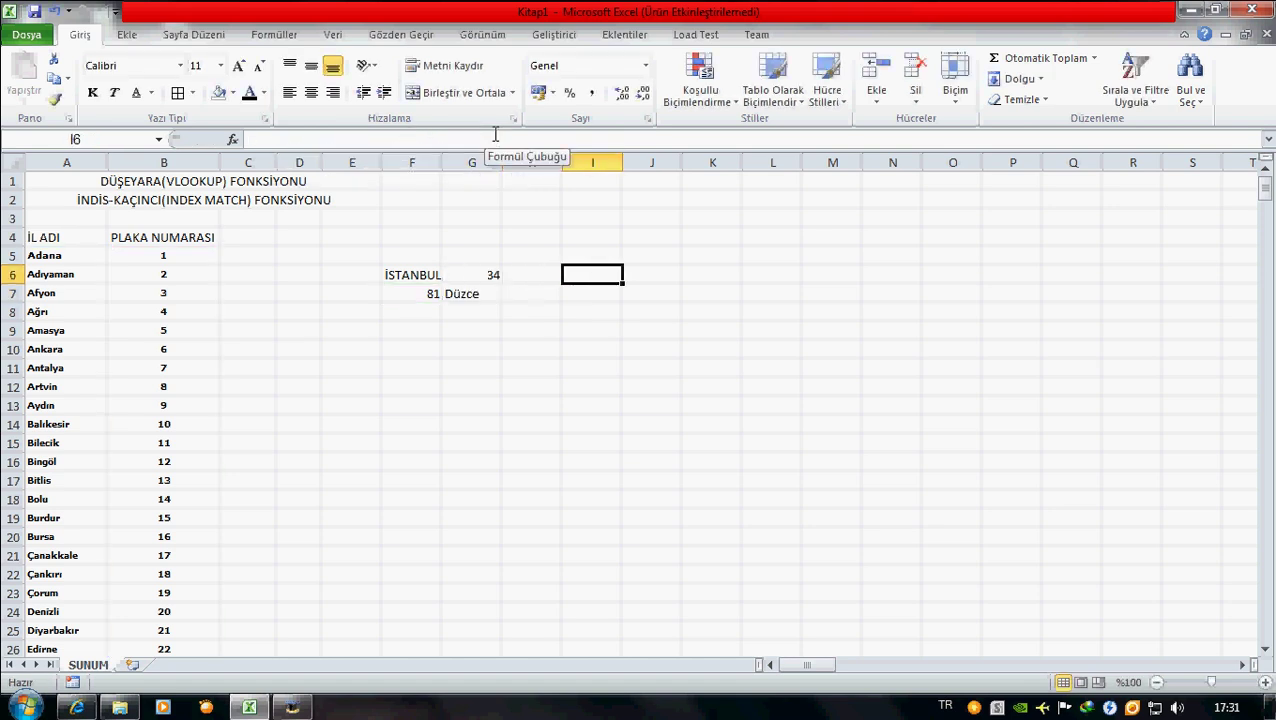
{"action": "key", "text": "Left"}
{"action": "key", "text": "Left"}
{"action": "key", "text": "Left"}
{"action": "key", "text": "Right"}
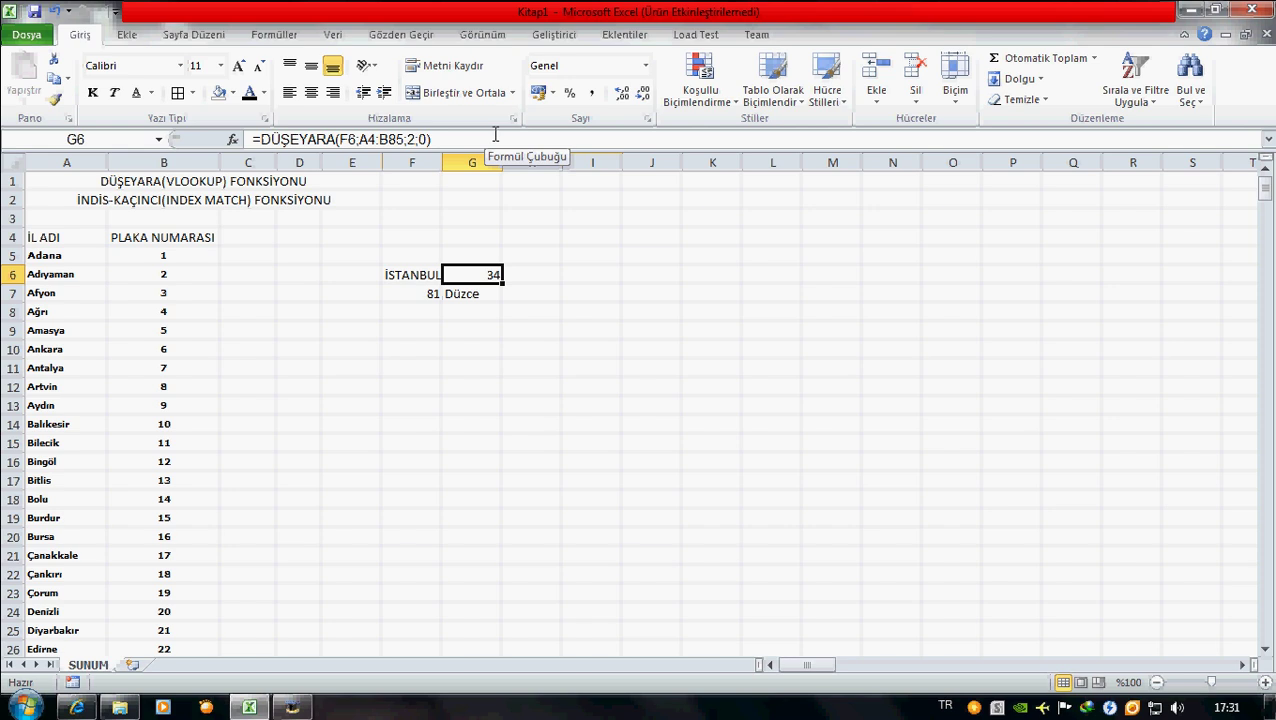
{"action": "key", "text": "Right"}
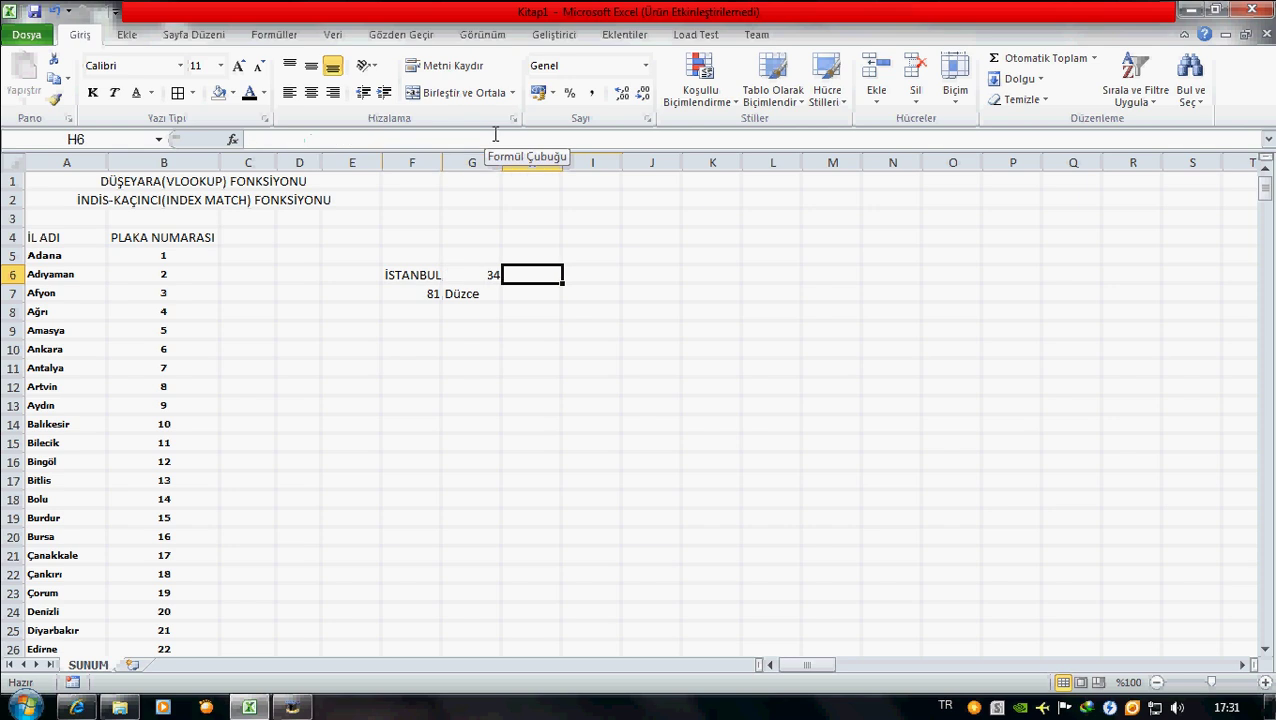
Start an İNDİS formula in H6 over the province range A5:A85
{"action": "type", "text": "="}
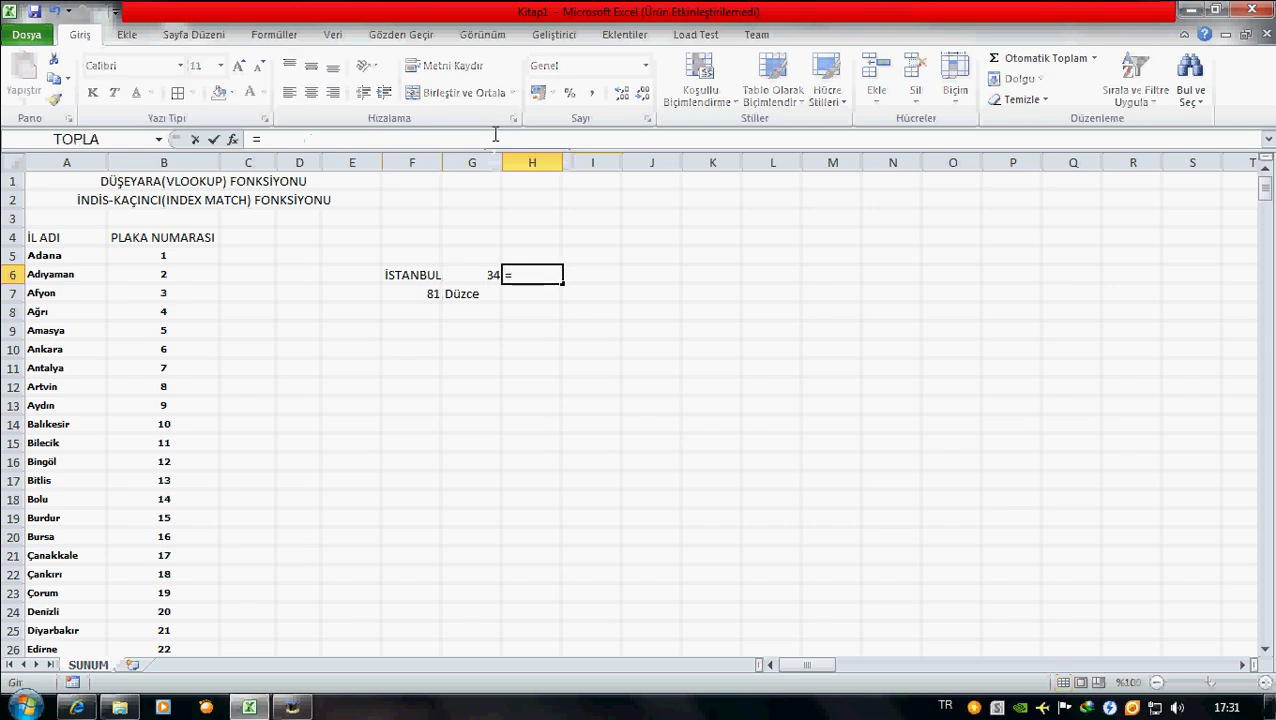
{"action": "type", "text": "İND"}
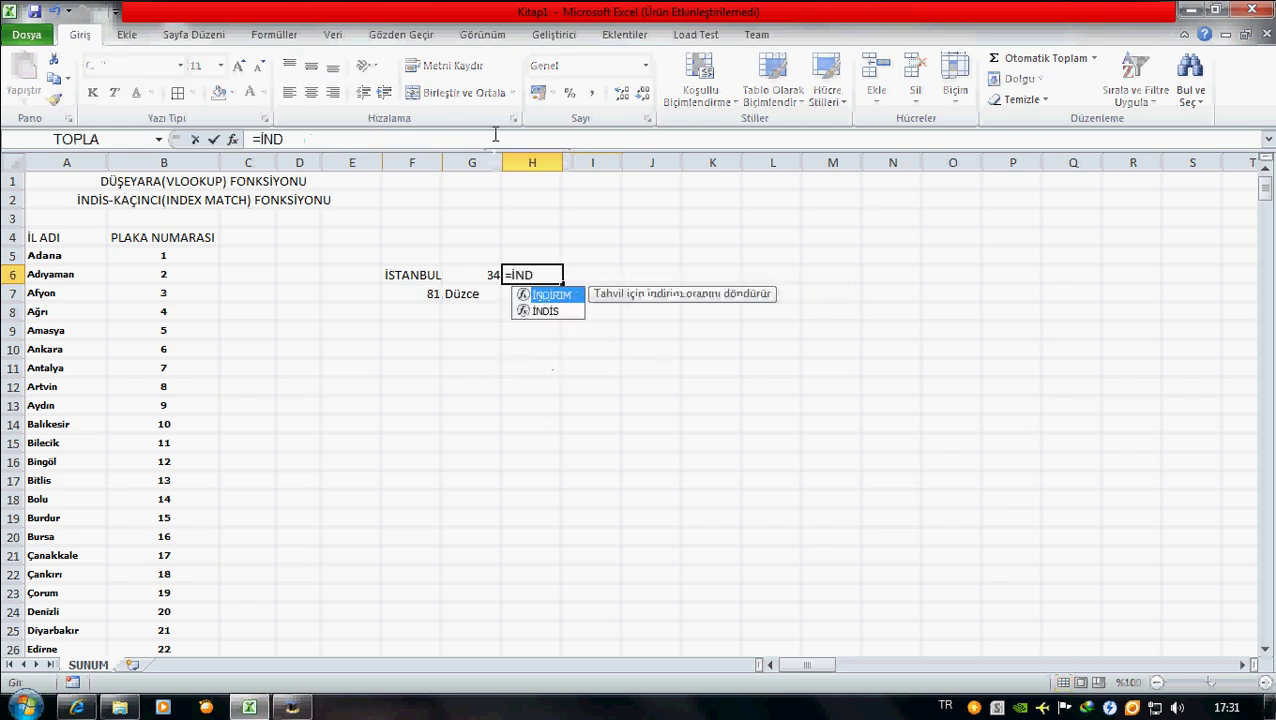
{"action": "double_click", "coordinate": [545, 312]}
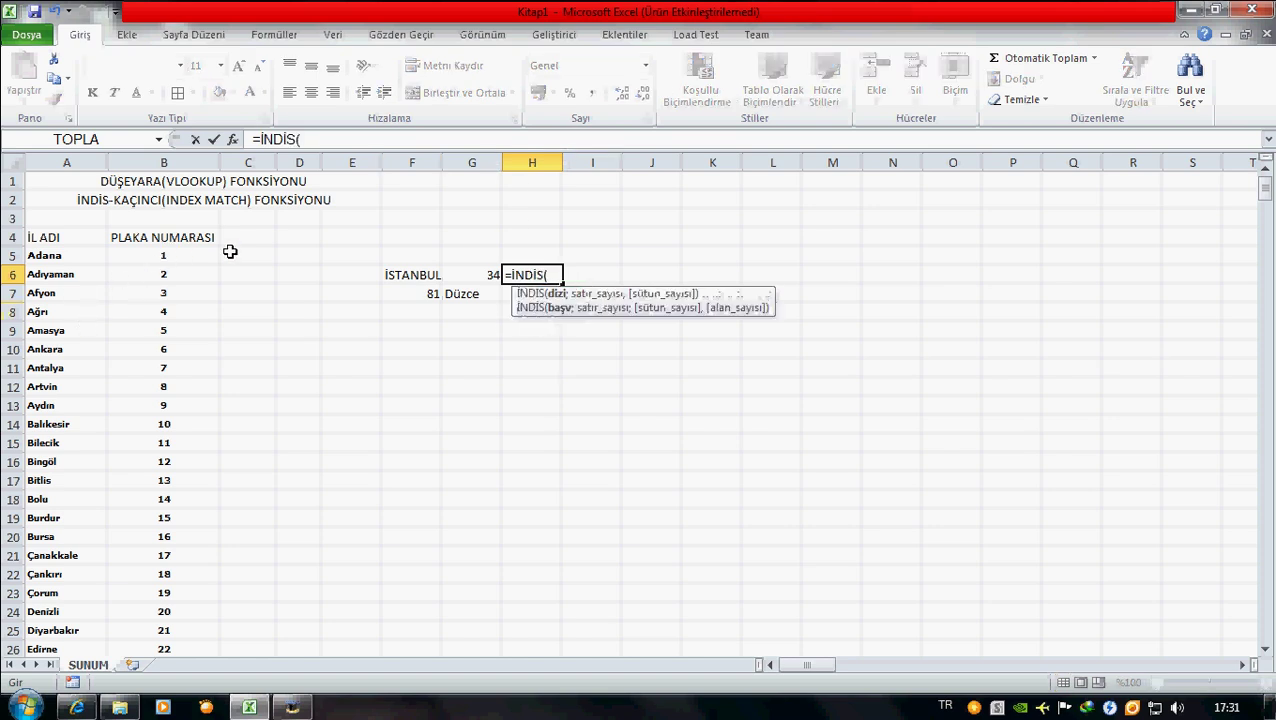
{"action": "left_click", "coordinate": [60, 257]}
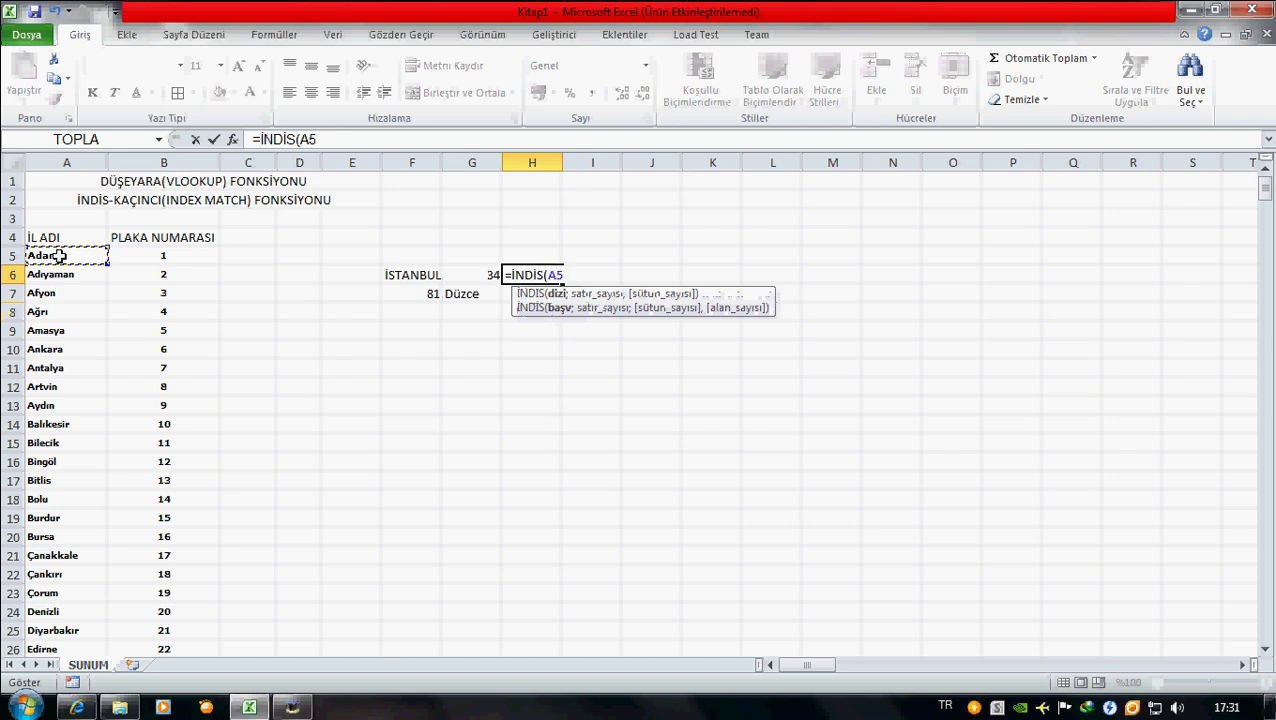
{"action": "key", "text": "shift+Down"}
{"action": "key", "text": "ctrl+shift+Down"}
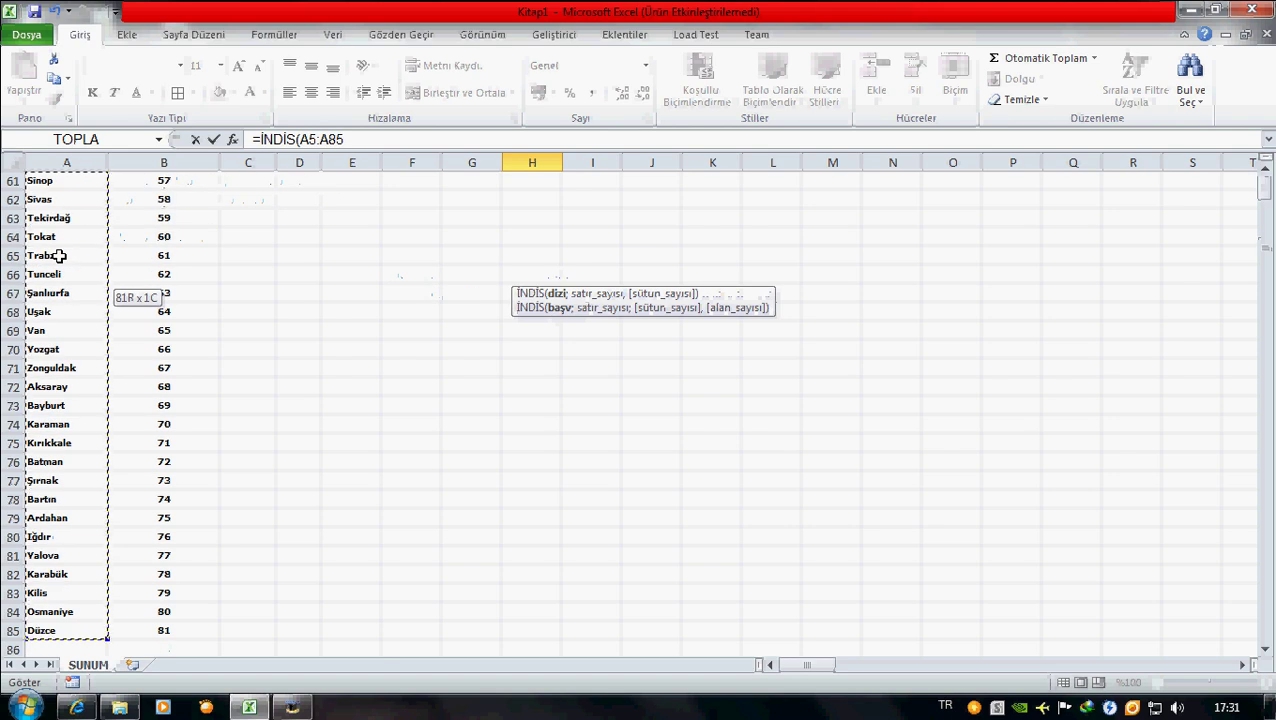
{"action": "type", "text": ","}
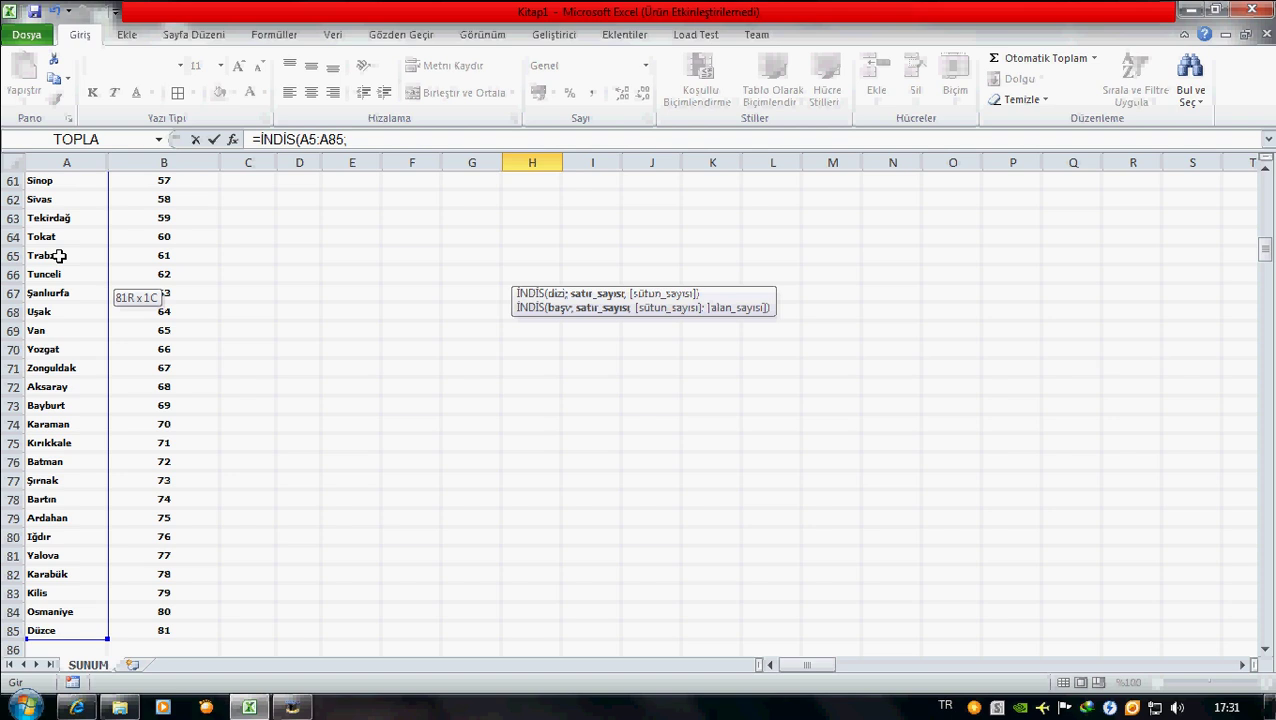
{"action": "key", "text": "Up"}
{"action": "key", "text": "Up"}
{"action": "key", "text": "Up"}
{"action": "key", "text": "Down"}
{"action": "key", "text": "Down"}
{"action": "key", "text": "Down"}
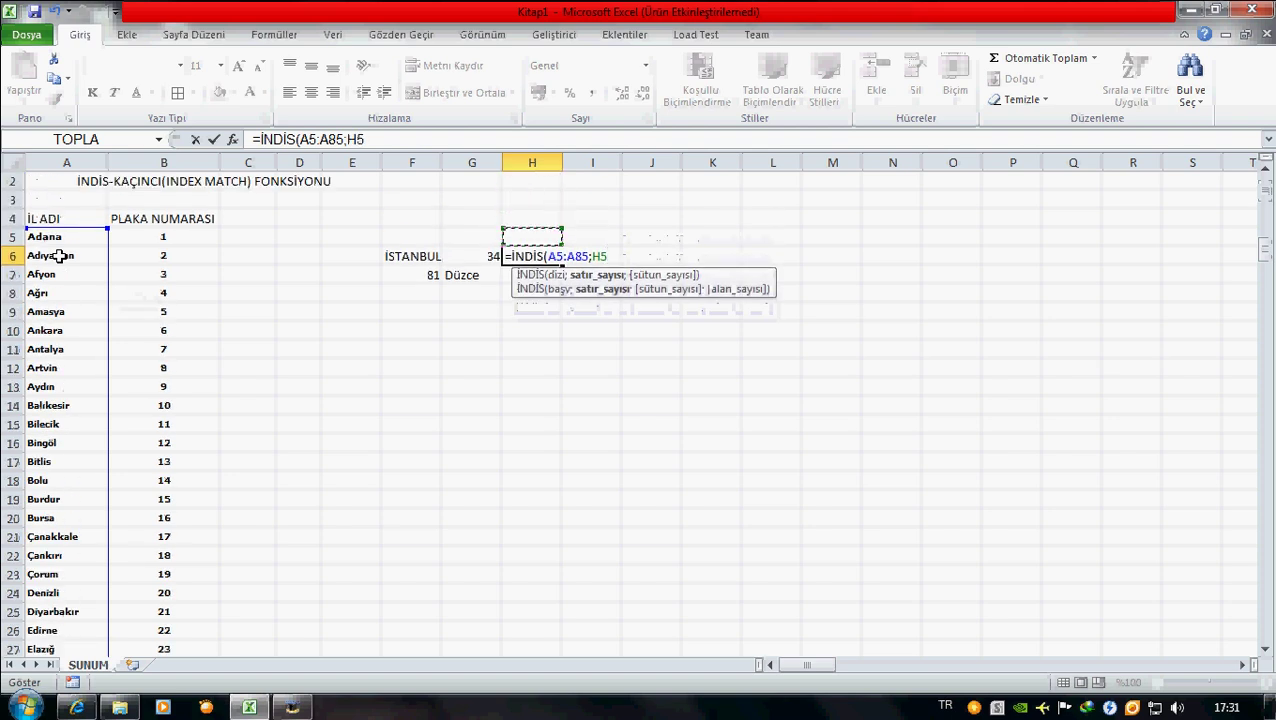
{"action": "key", "text": "BackSpace"}
{"action": "key", "text": "BackSpace"}
Add KAÇINCI(F6;A5:A85) as the row argument and try to commit the formula
{"action": "type", "text": "KA"}
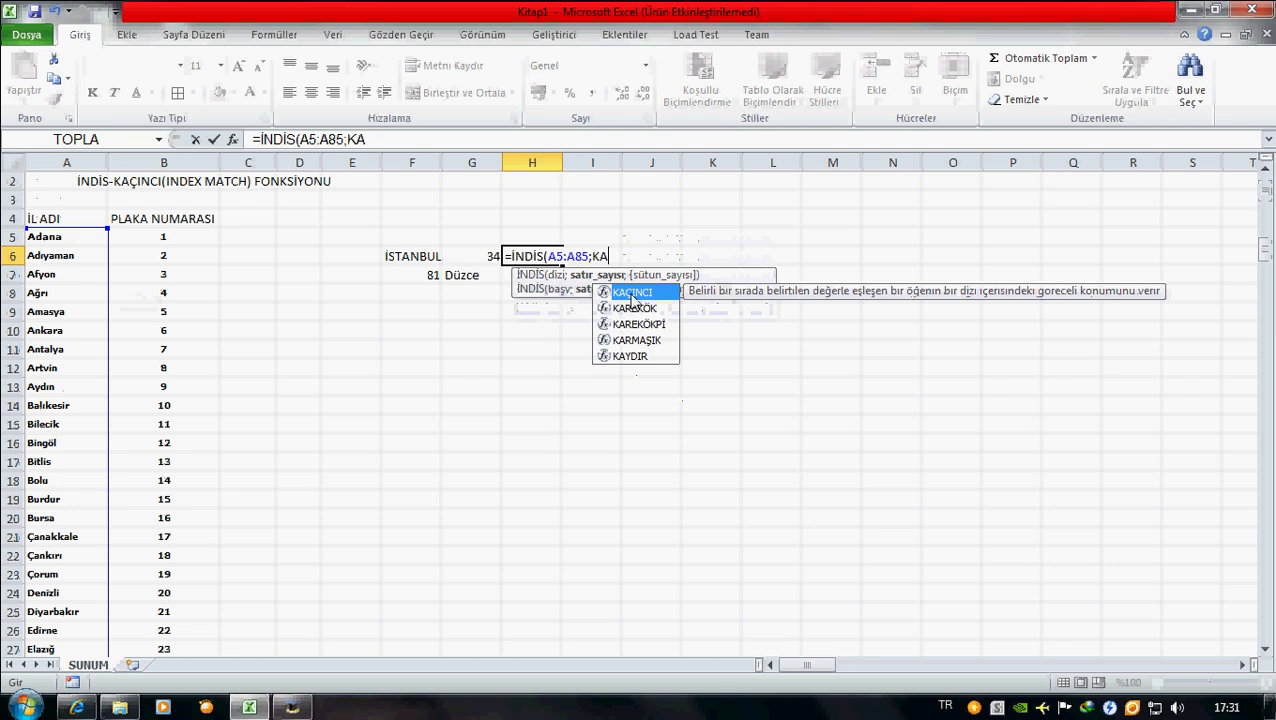
{"action": "double_click", "coordinate": [632, 292]}
{"action": "left_click", "coordinate": [410, 258]}
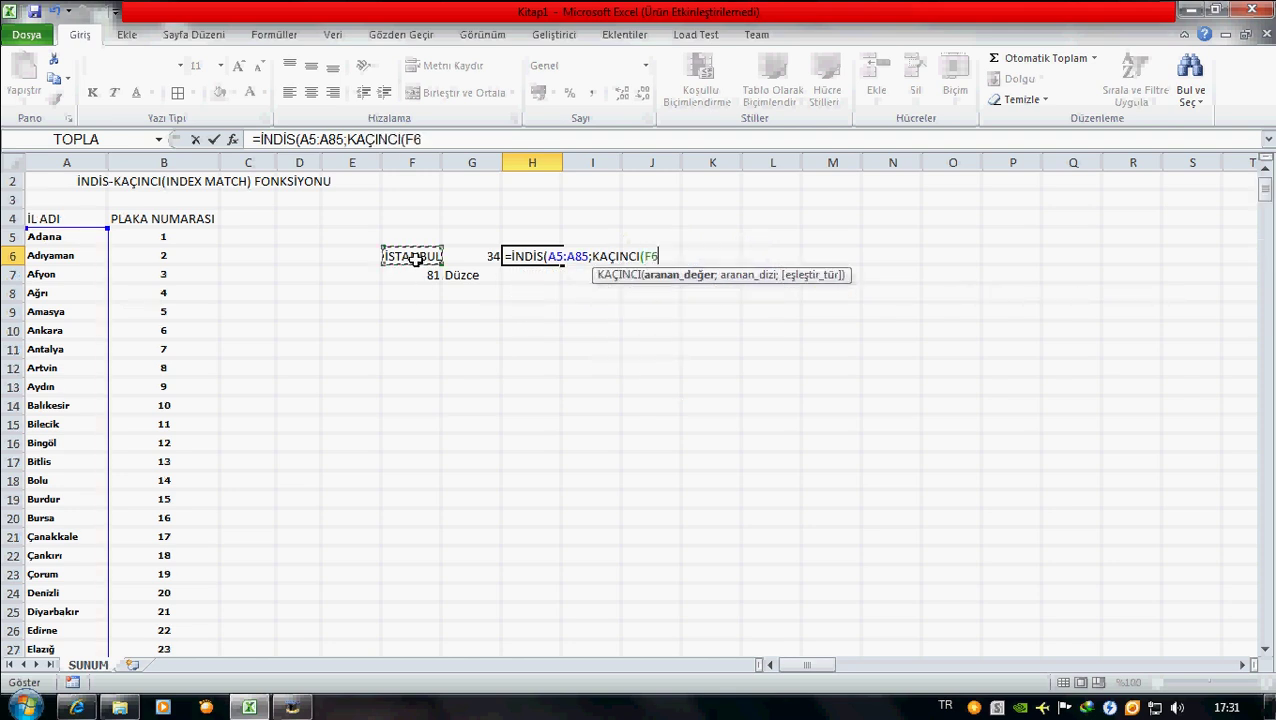
{"action": "type", "text": ";"}
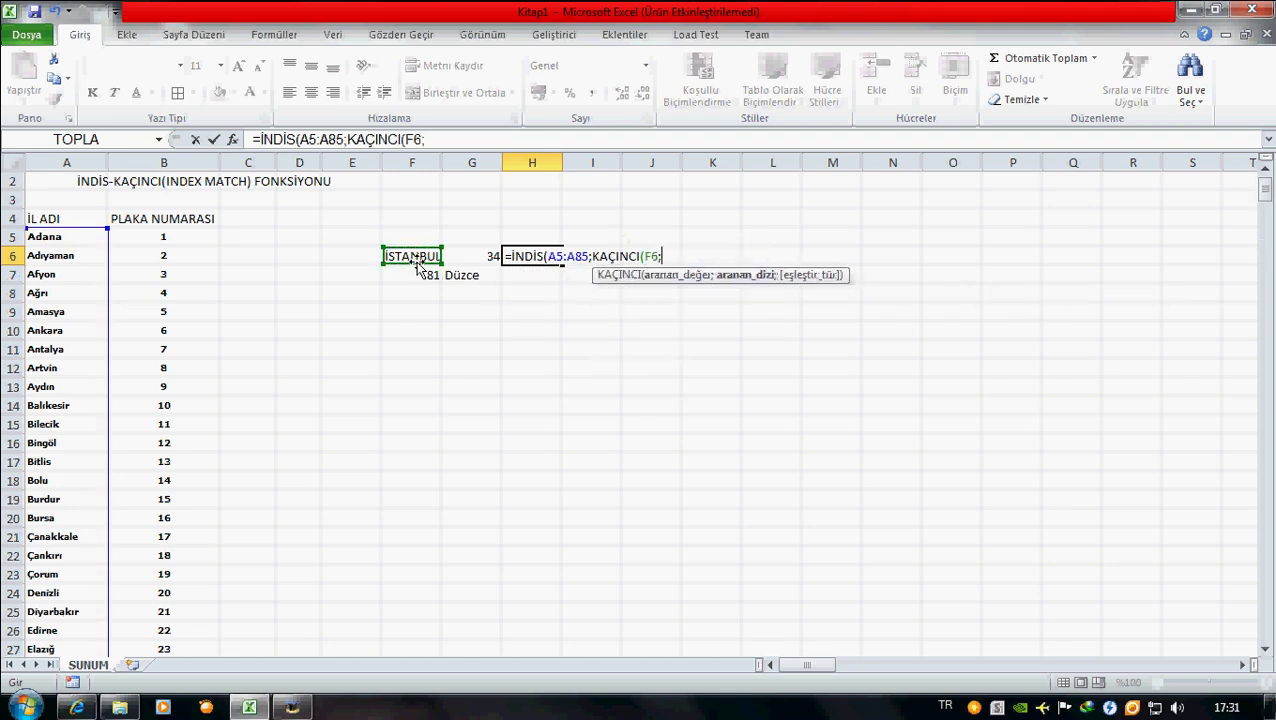
{"action": "left_click", "coordinate": [31, 238]}
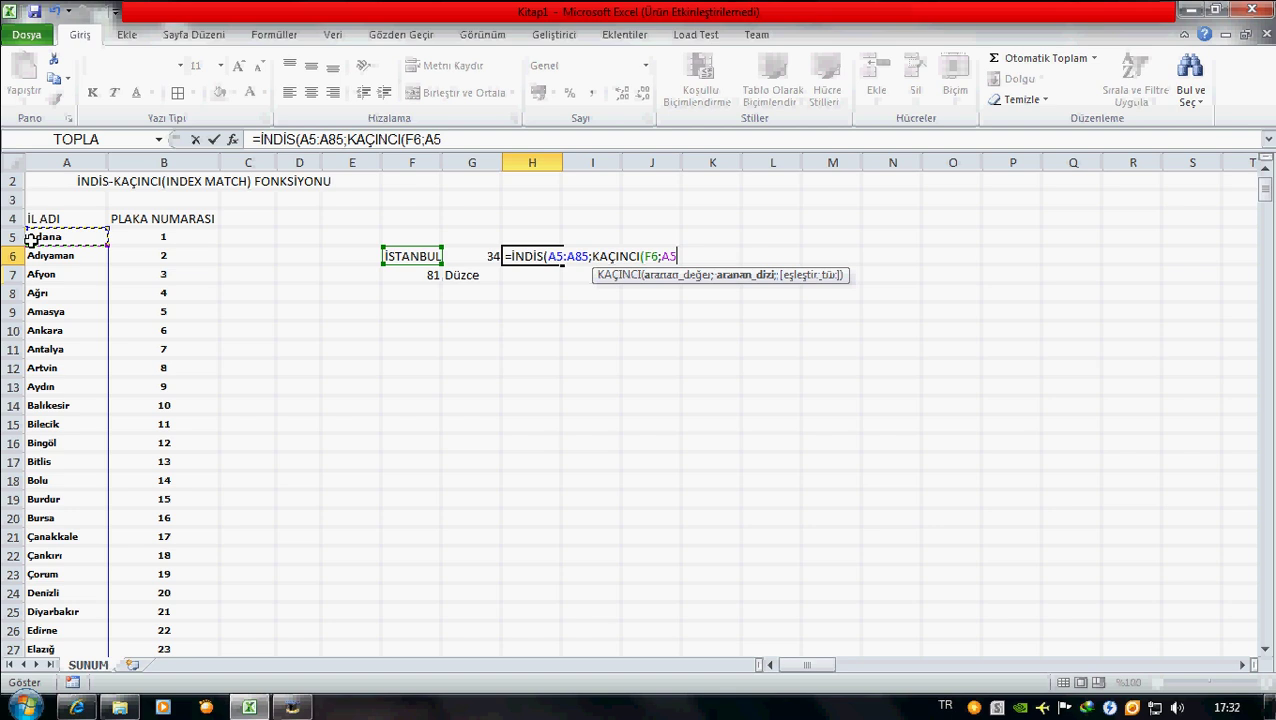
{"action": "key", "text": "ctrl+shift+Down"}
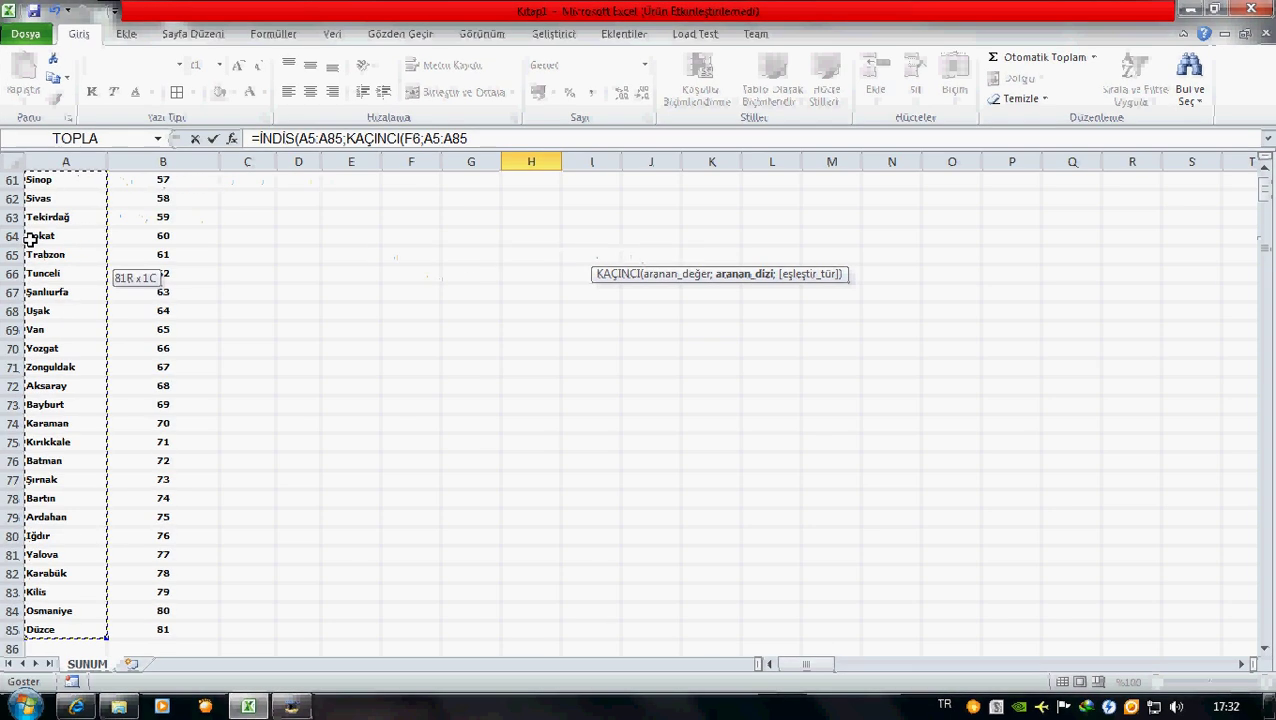
{"action": "type", "text": ")"}
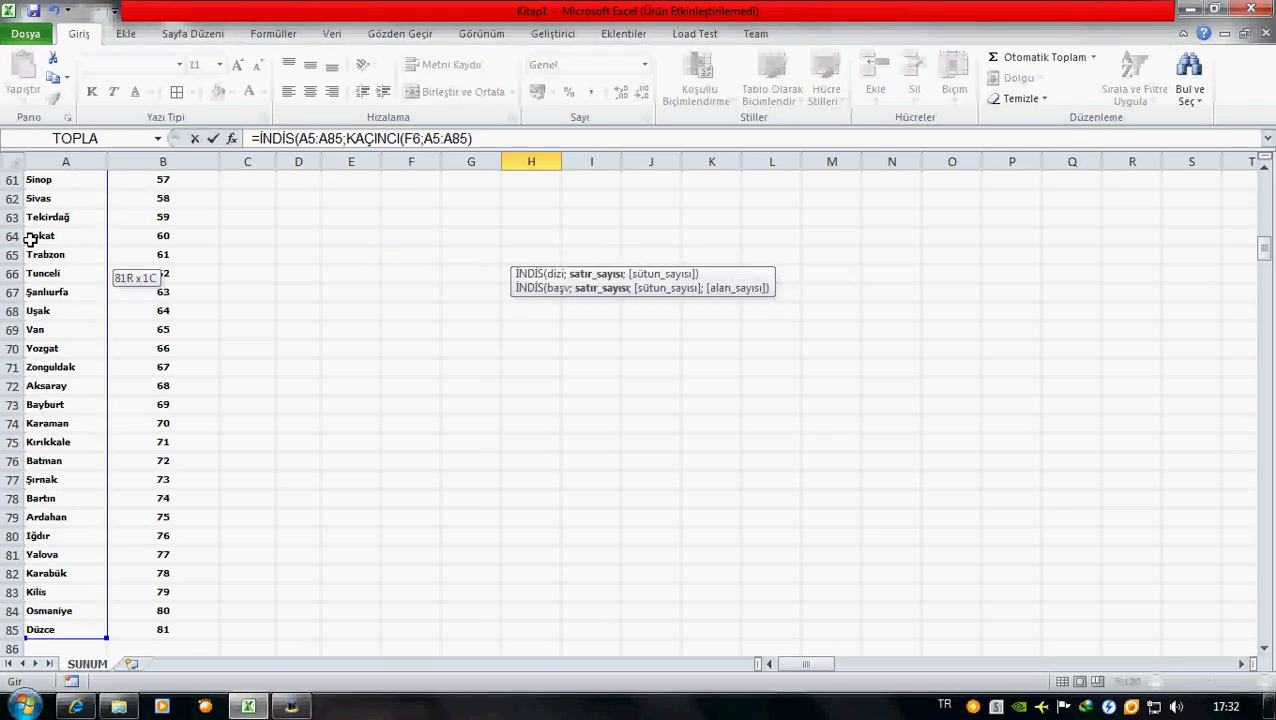
{"action": "key", "text": "Return"}
Decline the automatic parenthesis fix and dismiss the missing-parenthesis warning
{"action": "left_click", "coordinate": [694, 426]}
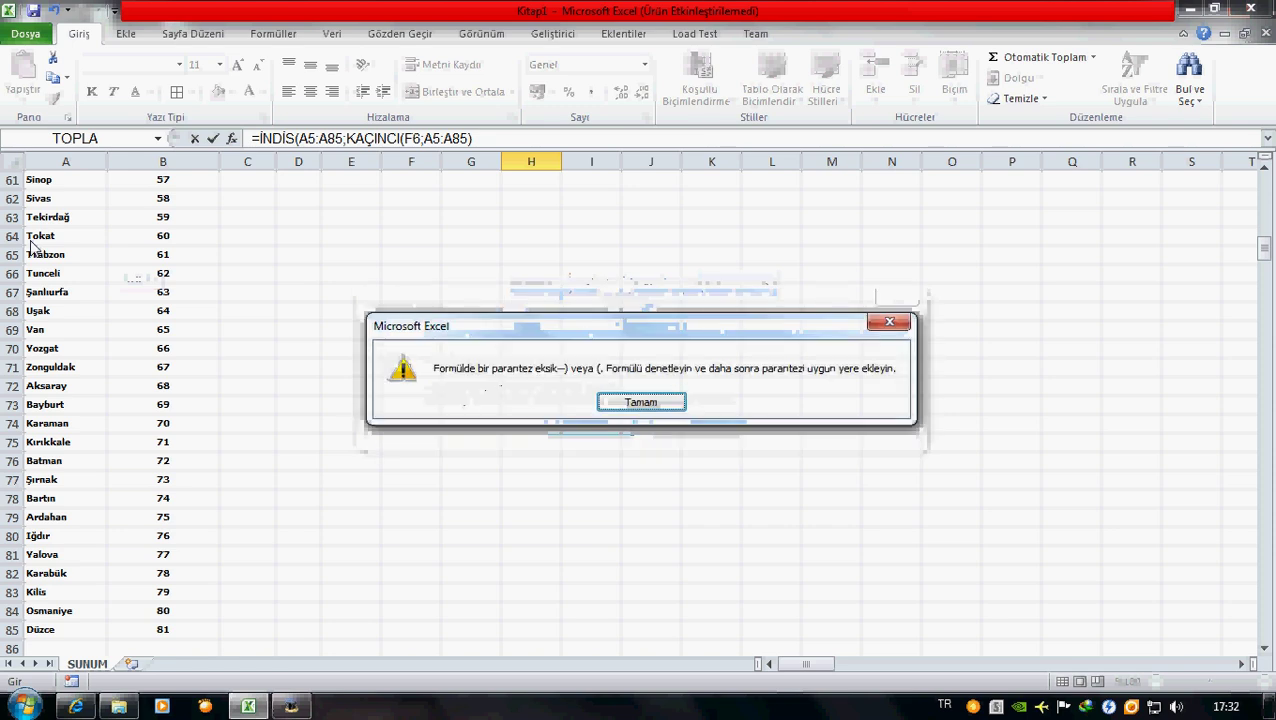
{"action": "left_click", "coordinate": [638, 401]}
{"action": "scroll", "coordinate": [251, 224], "scroll_direction": "up", "scroll_amount": 3}
{"action": "scroll", "coordinate": [251, 224], "scroll_direction": "up", "scroll_amount": 5}
{"action": "scroll", "coordinate": [251, 224], "scroll_direction": "up", "scroll_amount": 5}
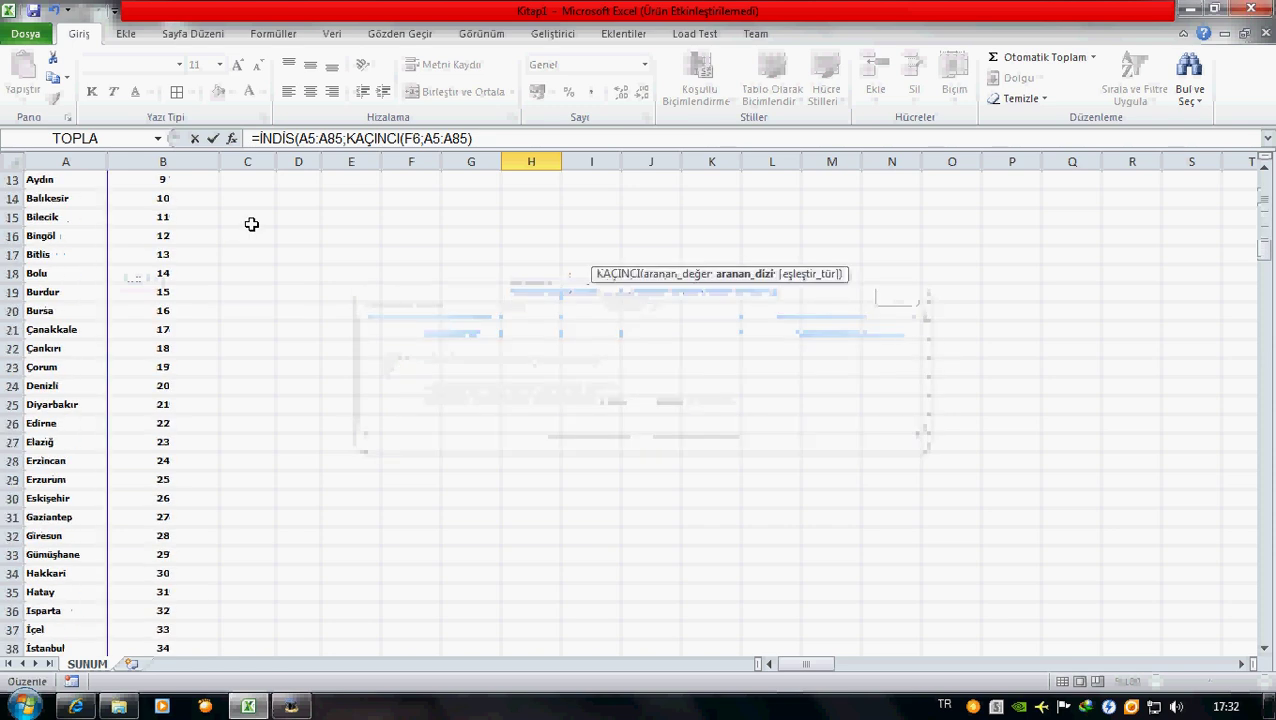
{"action": "scroll", "coordinate": [251, 224], "scroll_direction": "up", "scroll_amount": 6}
Point İNDİS at plate numbers B5:B85, close with ;0), and confirm H6 matches G6's 34
{"action": "left_click", "coordinate": [326, 139]}
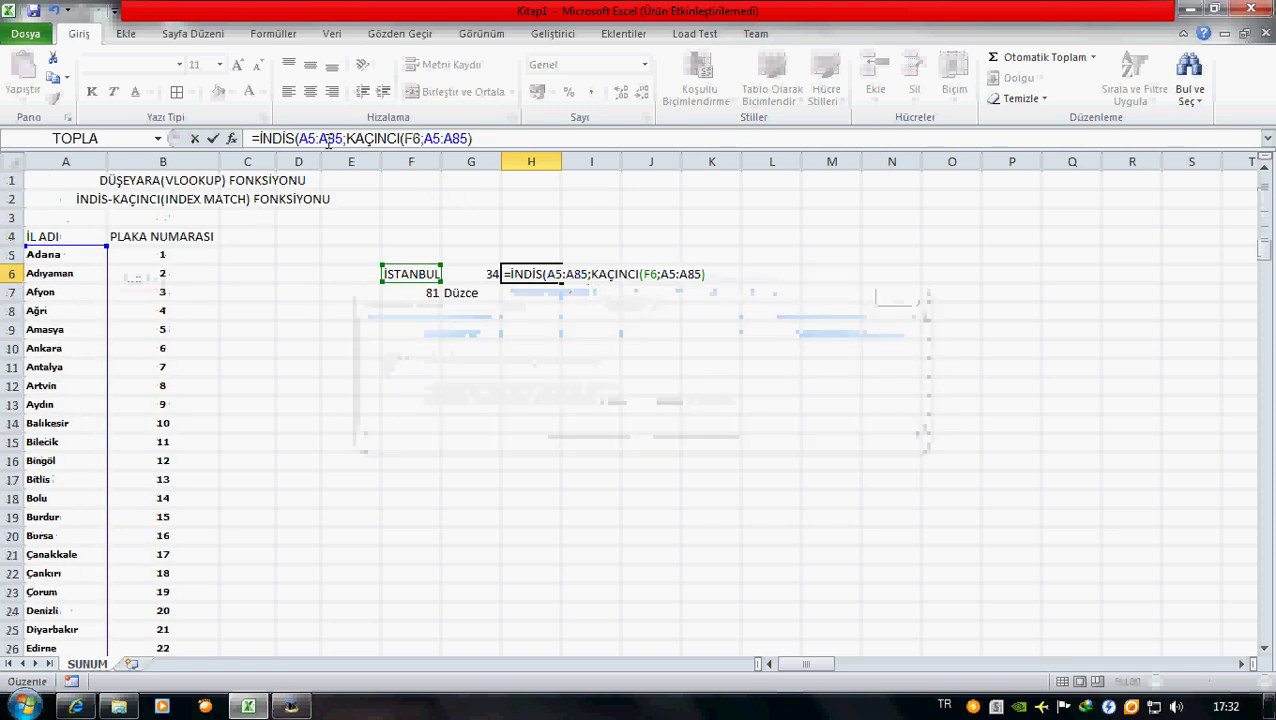
{"action": "left_click_drag", "start_coordinate": [99, 264], "coordinate": [142, 258]}
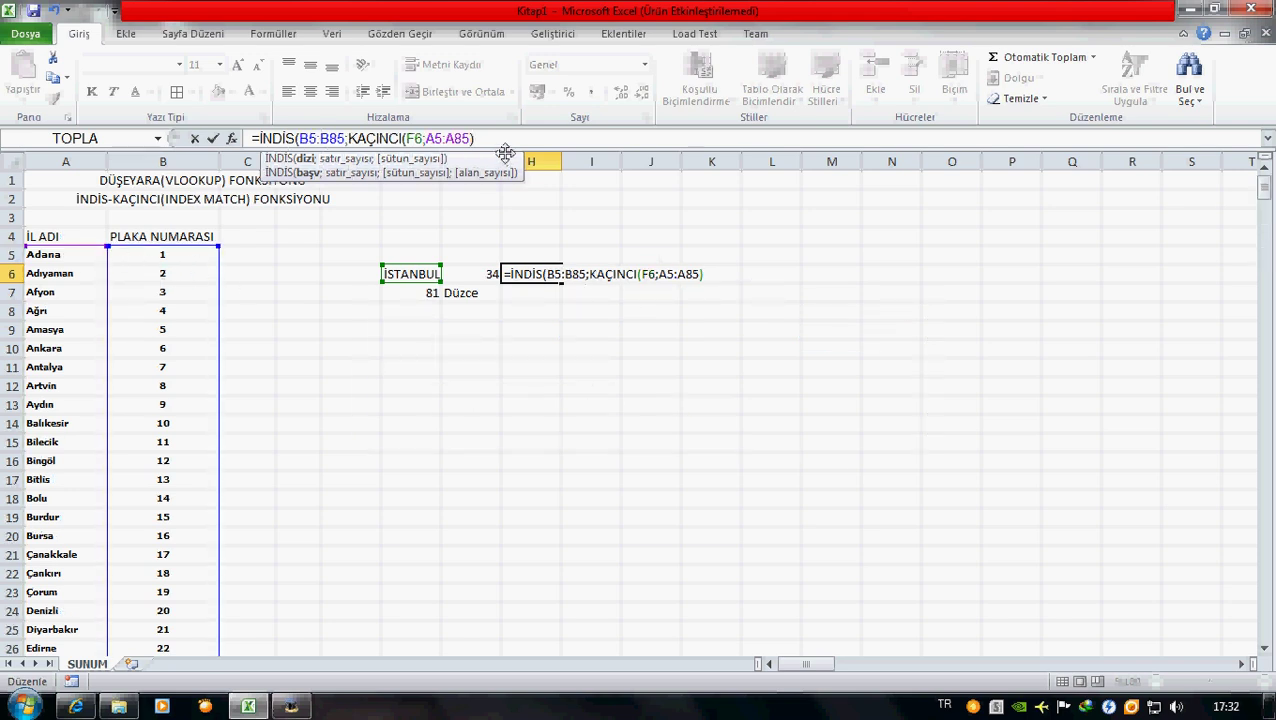
{"action": "type", "text": ";"}
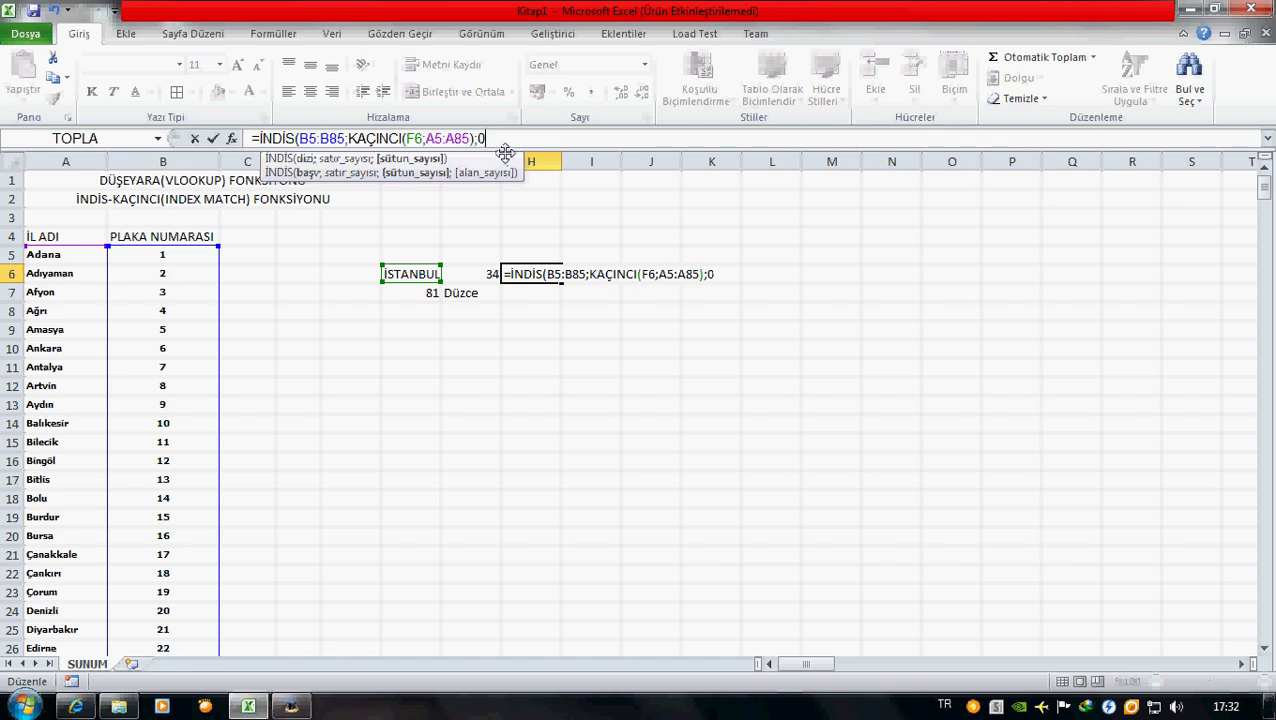
{"action": "type", "text": "0)"}
{"action": "key", "text": "Return"}
{"action": "key", "text": "Up"}
{"action": "key", "text": "Left"}
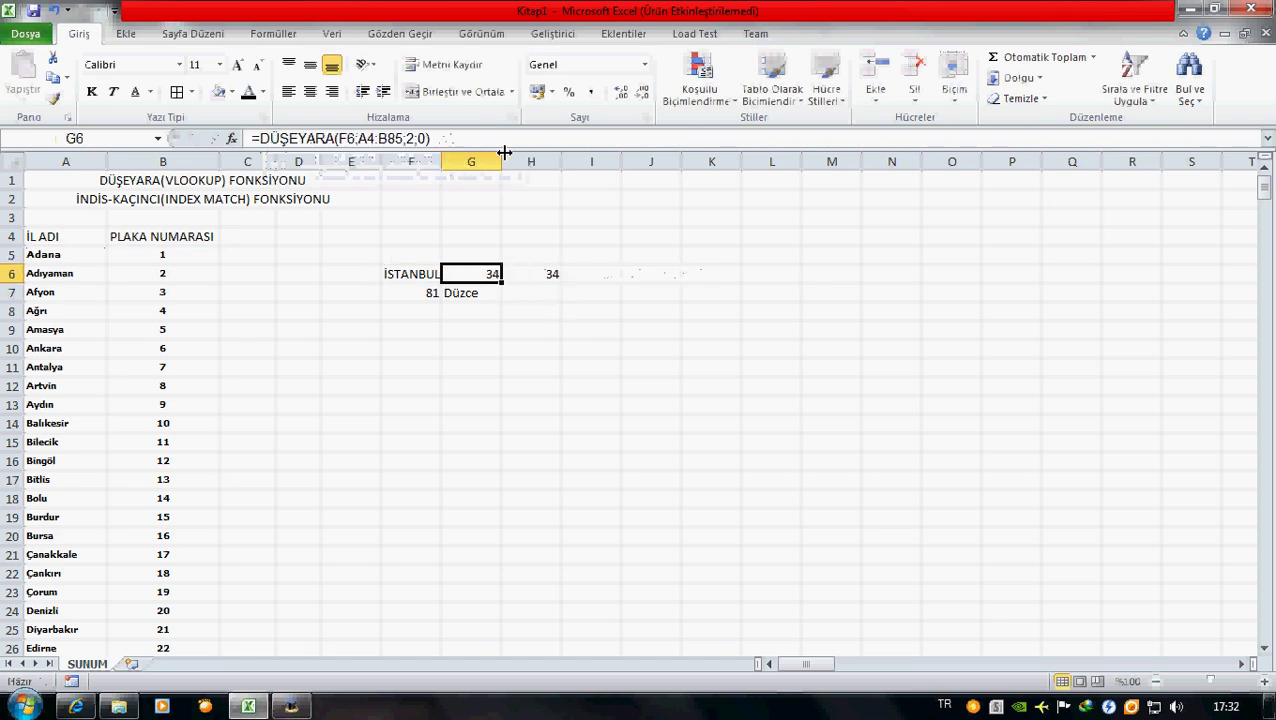
{"action": "key", "text": "Right"}
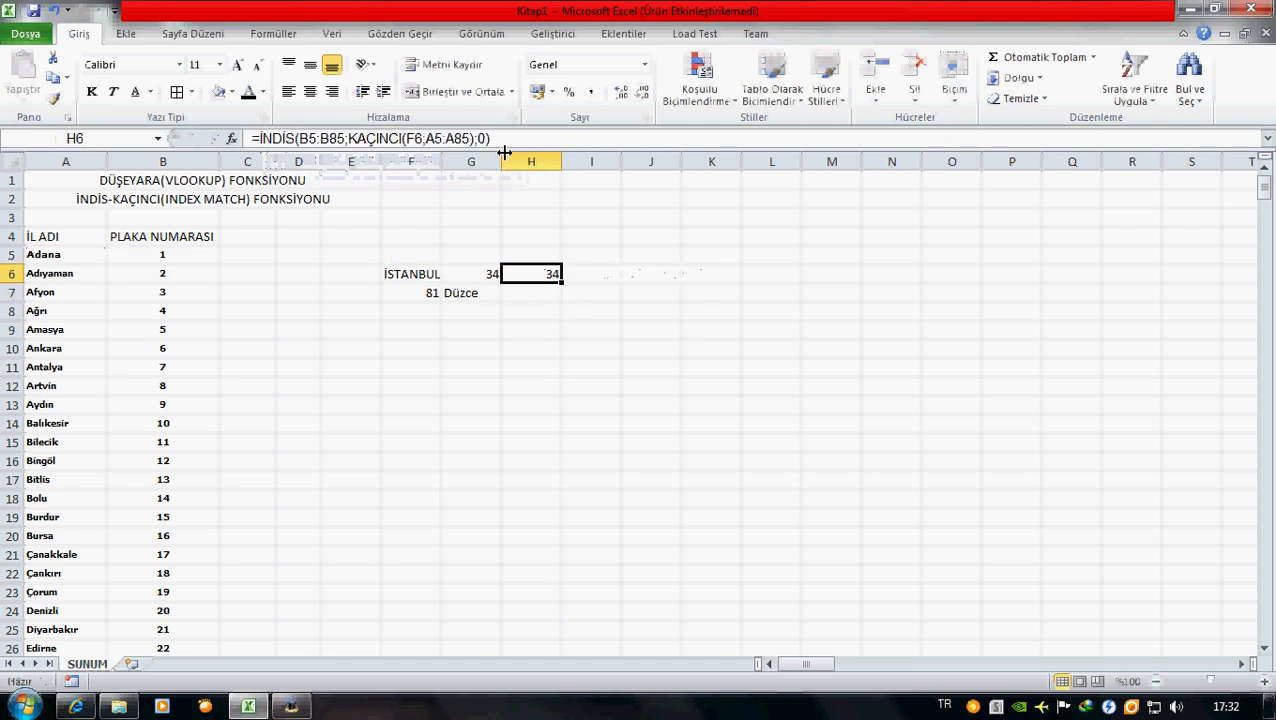
Enter 6 in F6 as a test value and see G6 return #YOK
{"action": "key", "text": "Left"}
{"action": "key", "text": "Left"}
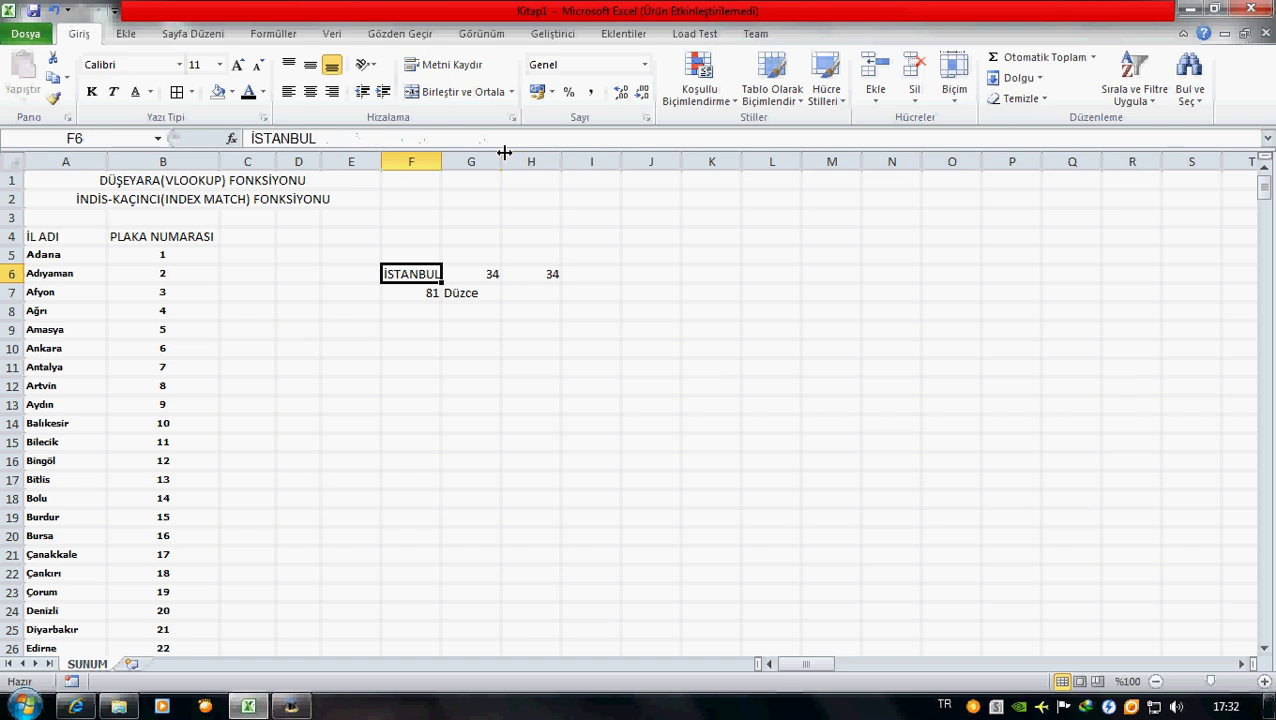
{"action": "type", "text": "6"}
{"action": "key", "text": "Return"}
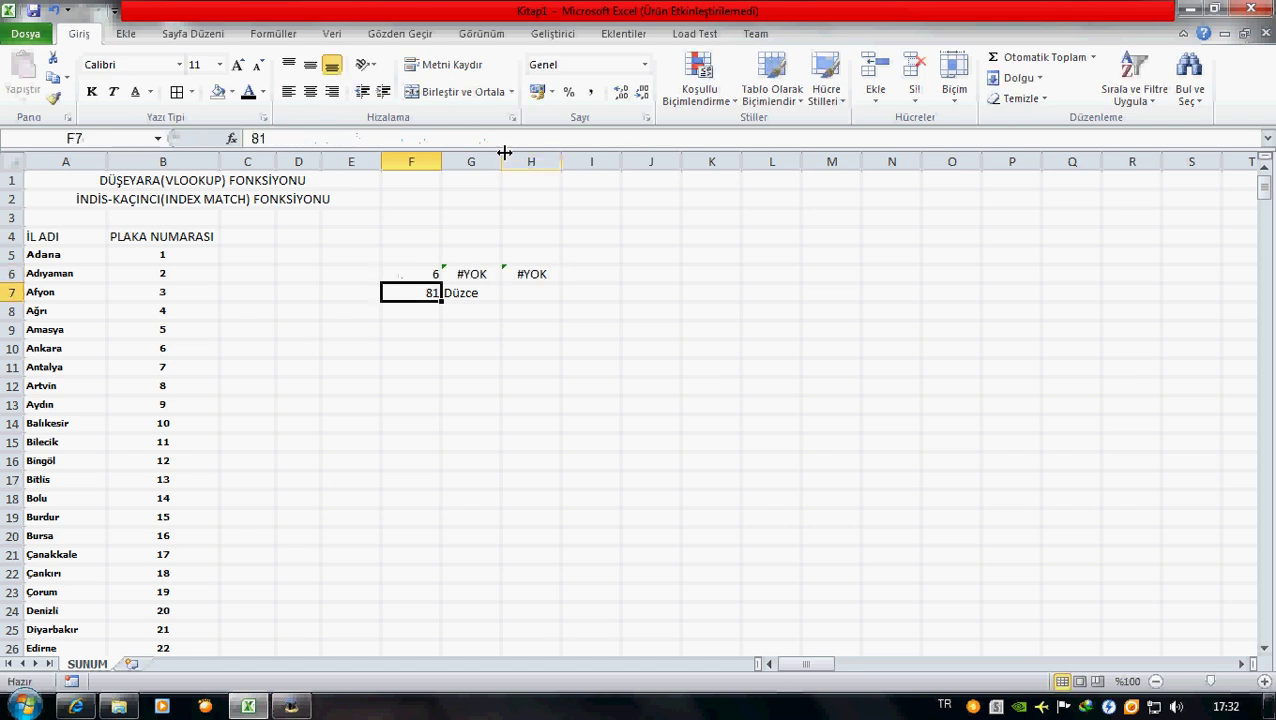
{"action": "key", "text": "Up"}
{"action": "key", "text": "Right"}
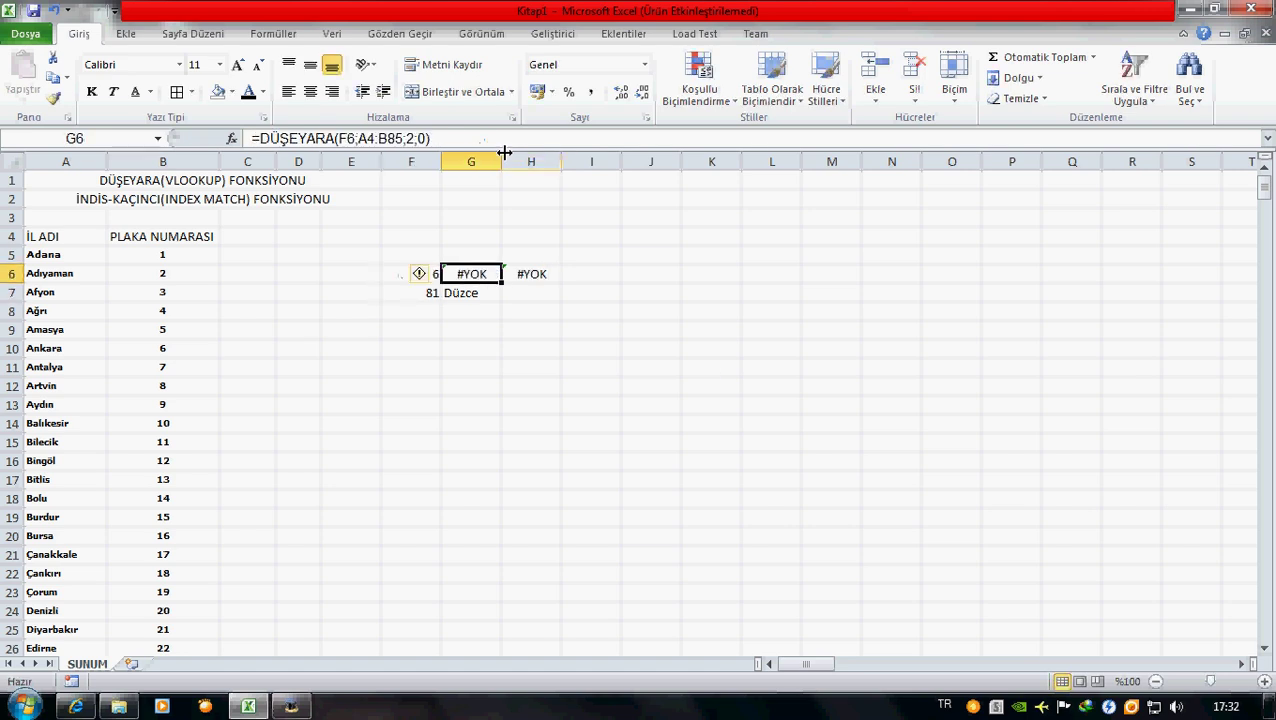
{"action": "key", "text": "Left"}
Try ANKARA, then BURSA in F6, confirming G6 and H6 both return 16
{"action": "type", "text": "ANKAR"}
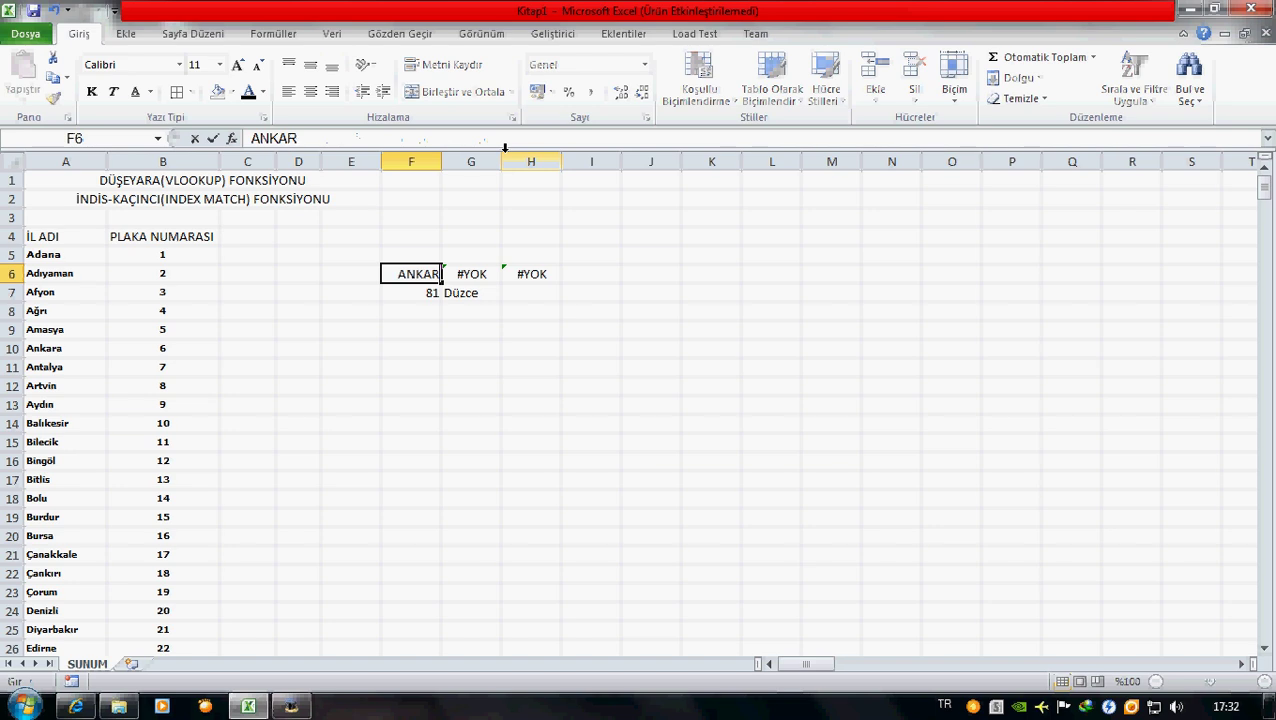
{"action": "type", "text": "A"}
{"action": "key", "text": "Return"}
{"action": "key", "text": "Up"}
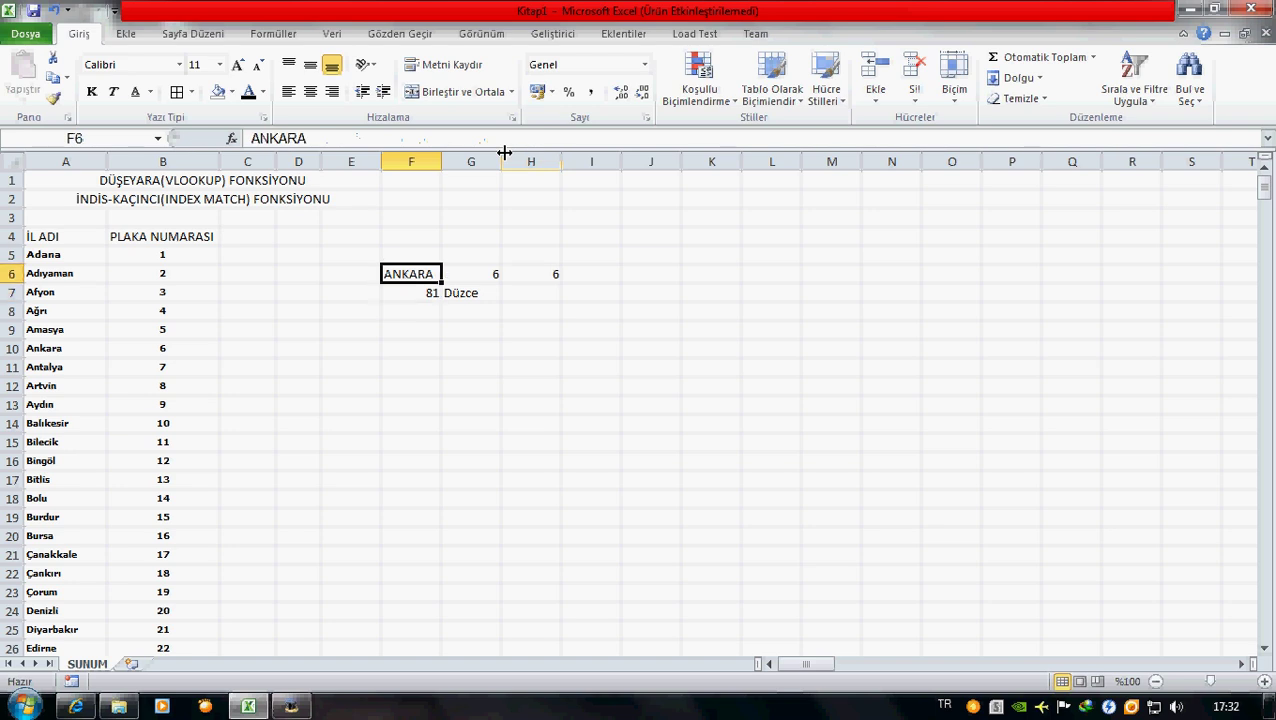
{"action": "type", "text": "BURSA"}
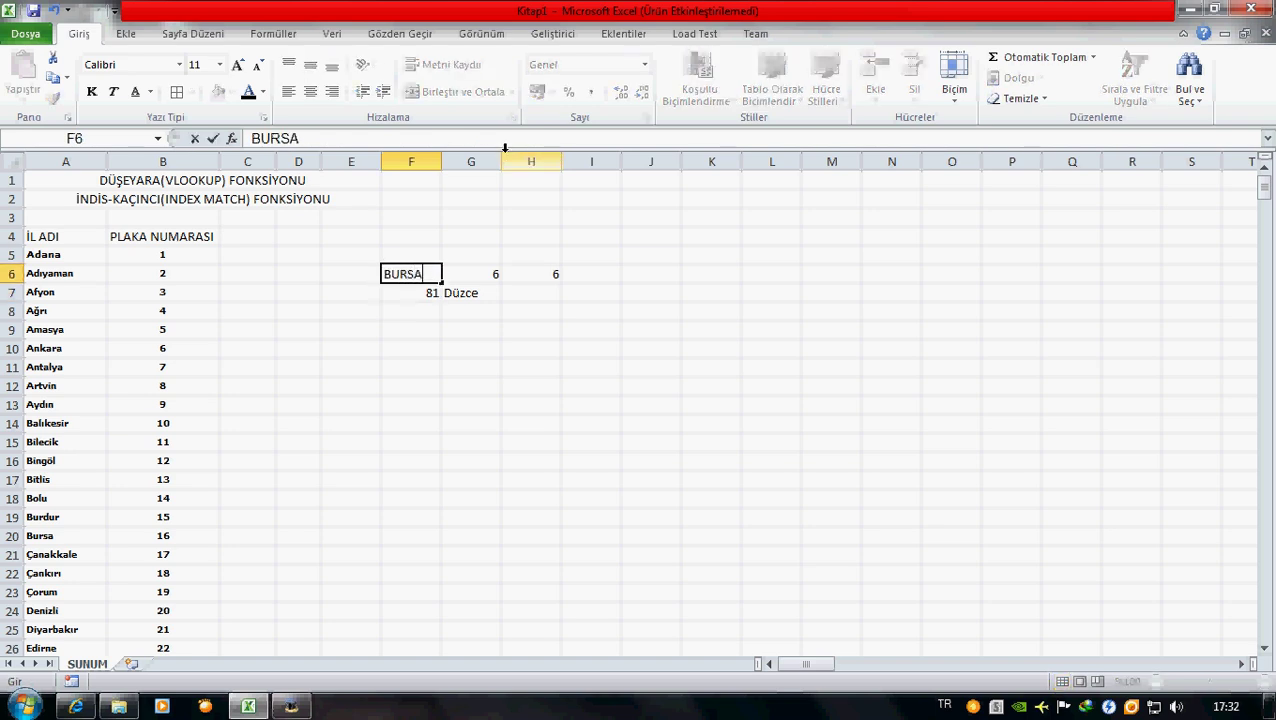
{"action": "key", "text": "Return"}
{"action": "key", "text": "Up"}
{"action": "key", "text": "Right"}
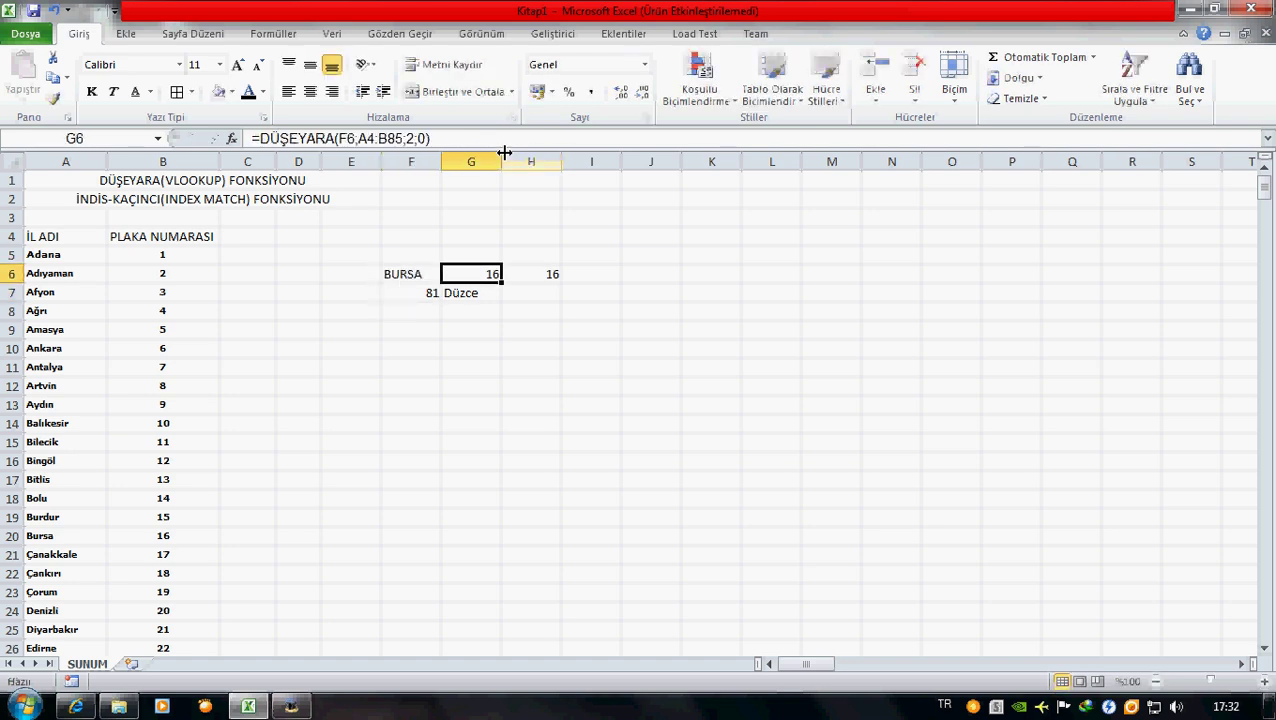
{"action": "key", "text": "Right"}
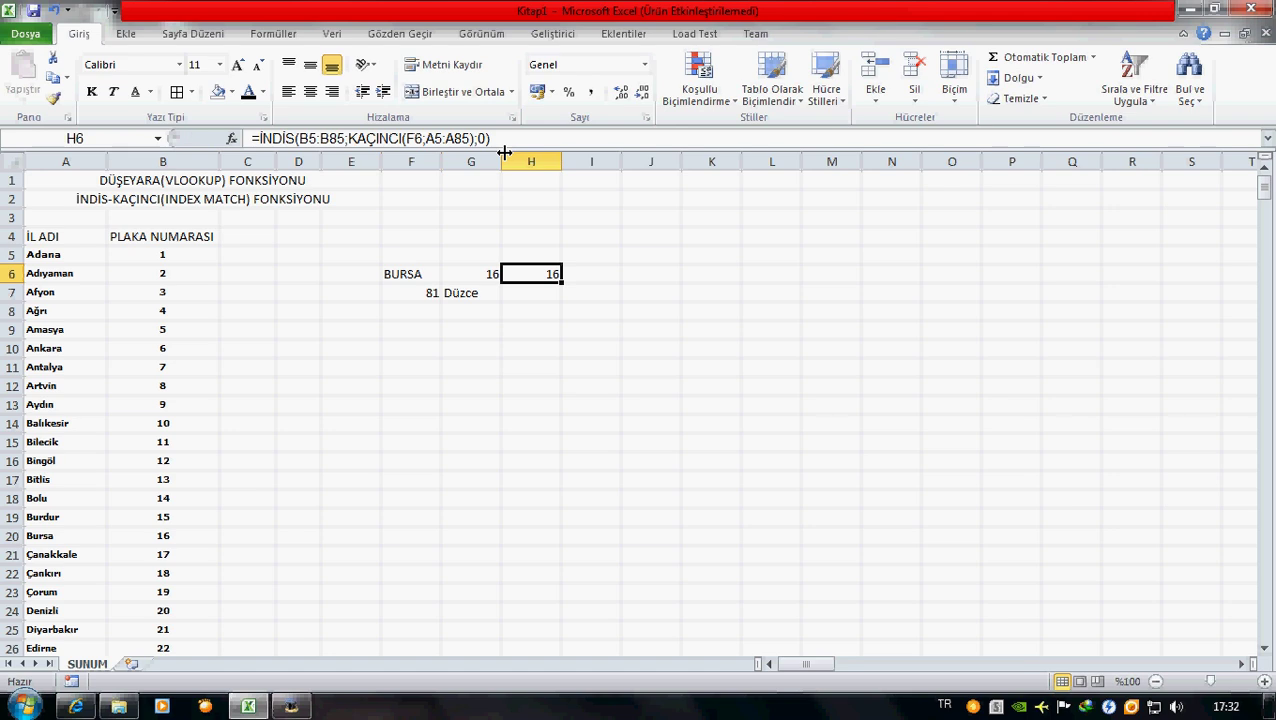
{"action": "left_click", "coordinate": [421, 139]}
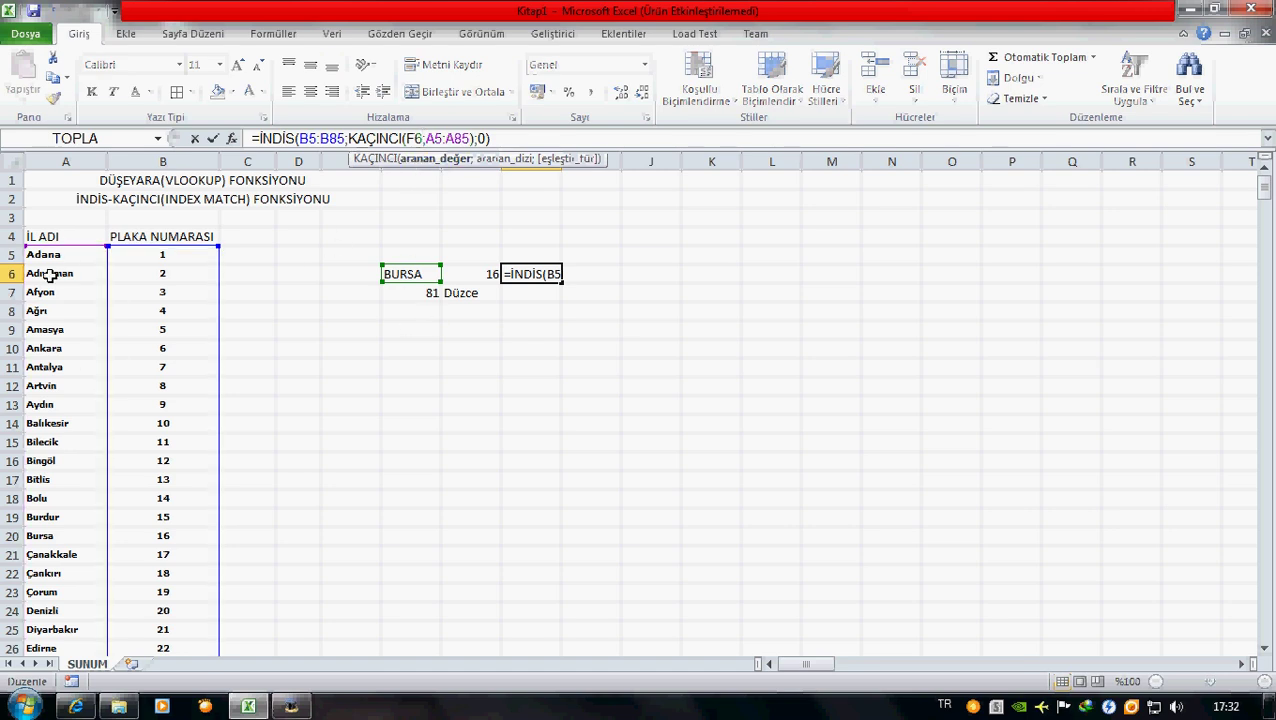
{"action": "left_click_drag", "start_coordinate": [348, 139], "coordinate": [490, 139]}
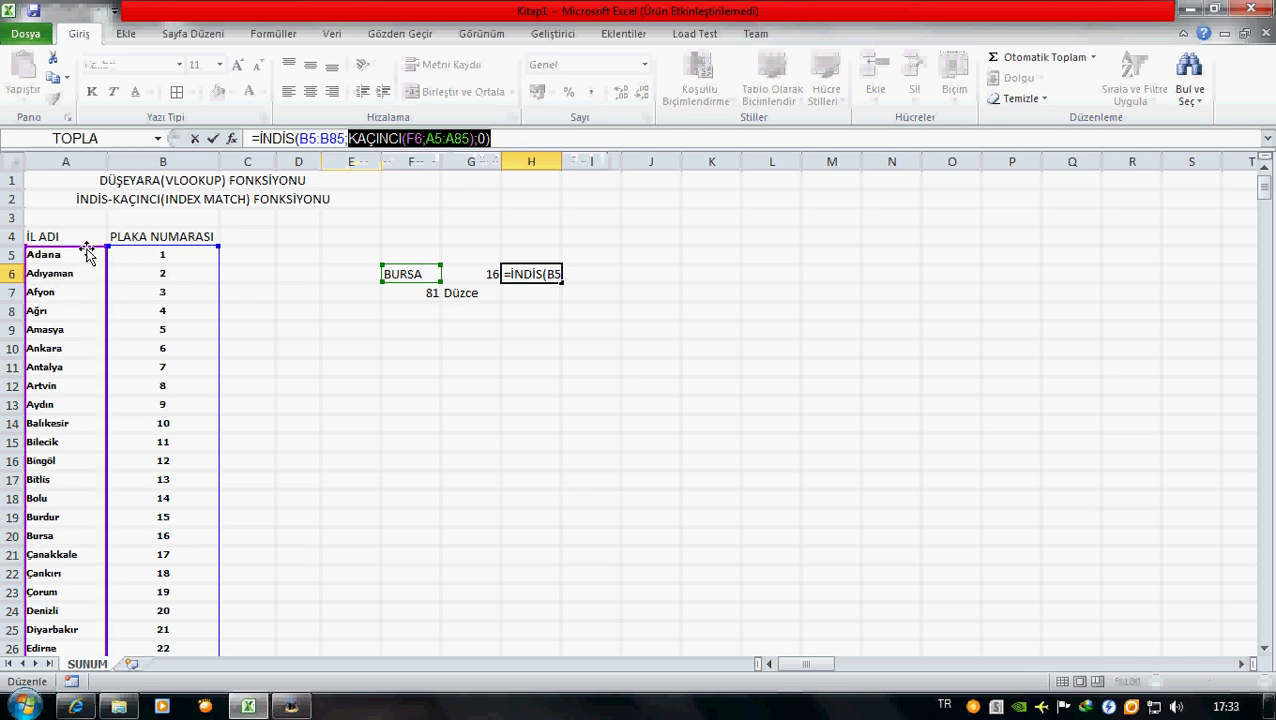
{"action": "left_click", "coordinate": [368, 139]}
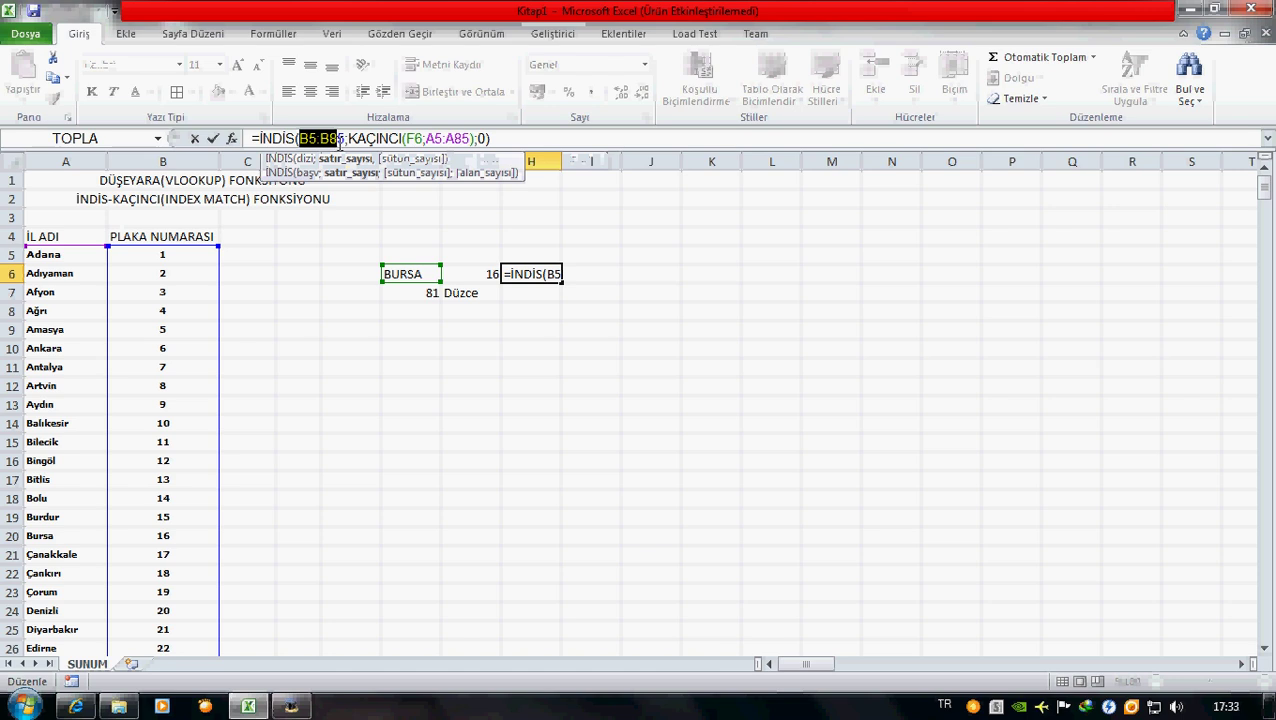
{"action": "left_click_drag", "start_coordinate": [298, 139], "coordinate": [348, 139]}
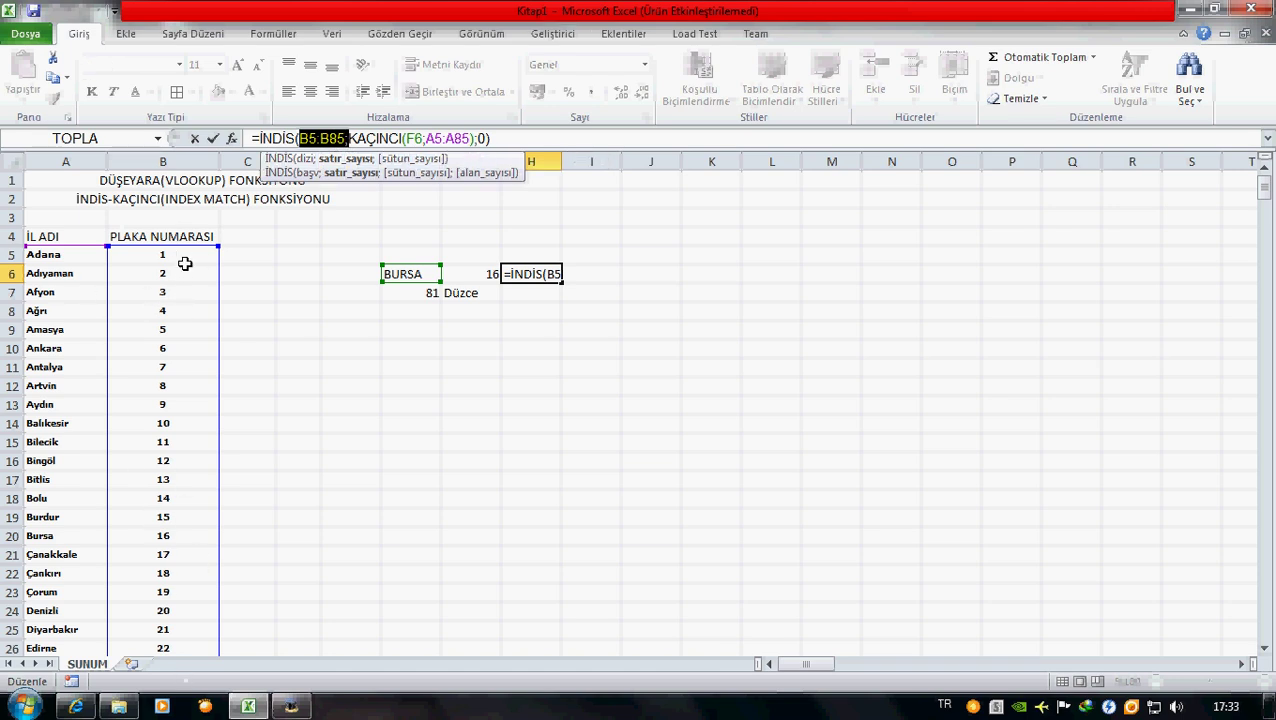
{"action": "left_click", "coordinate": [423, 139]}
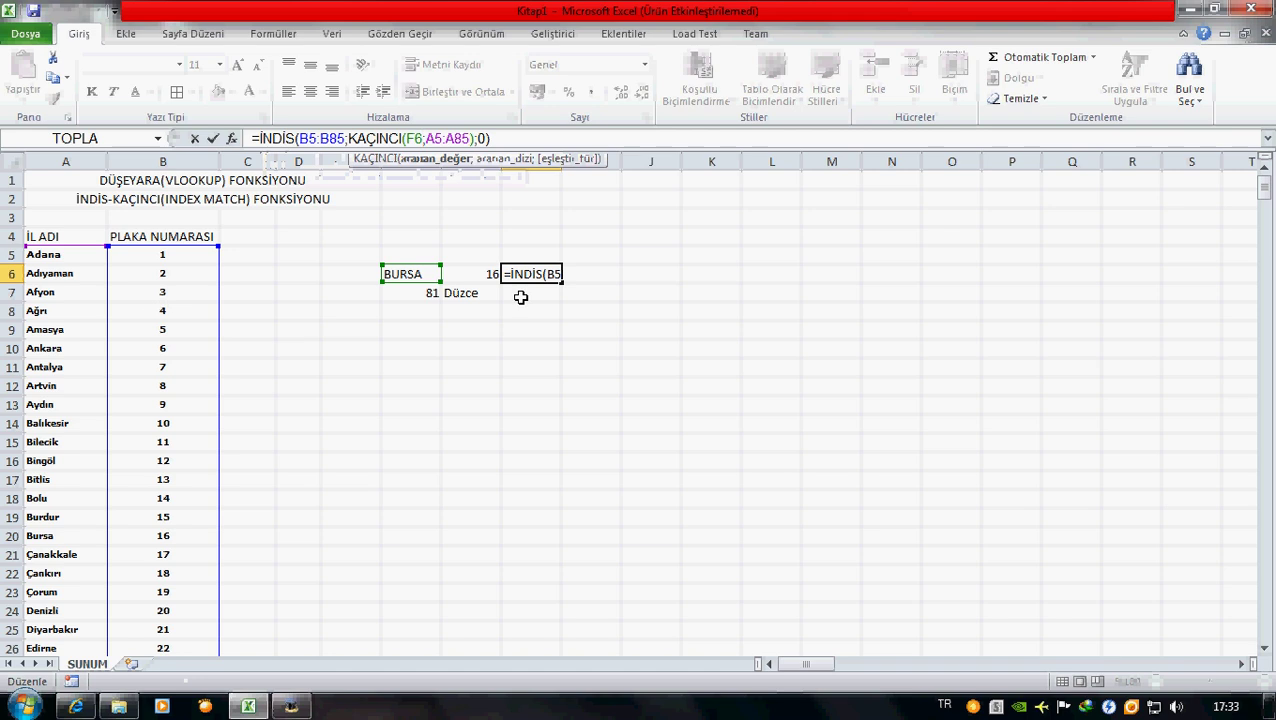
{"action": "key", "text": "ctrl+Return"}
{"action": "left_click", "coordinate": [468, 276]}
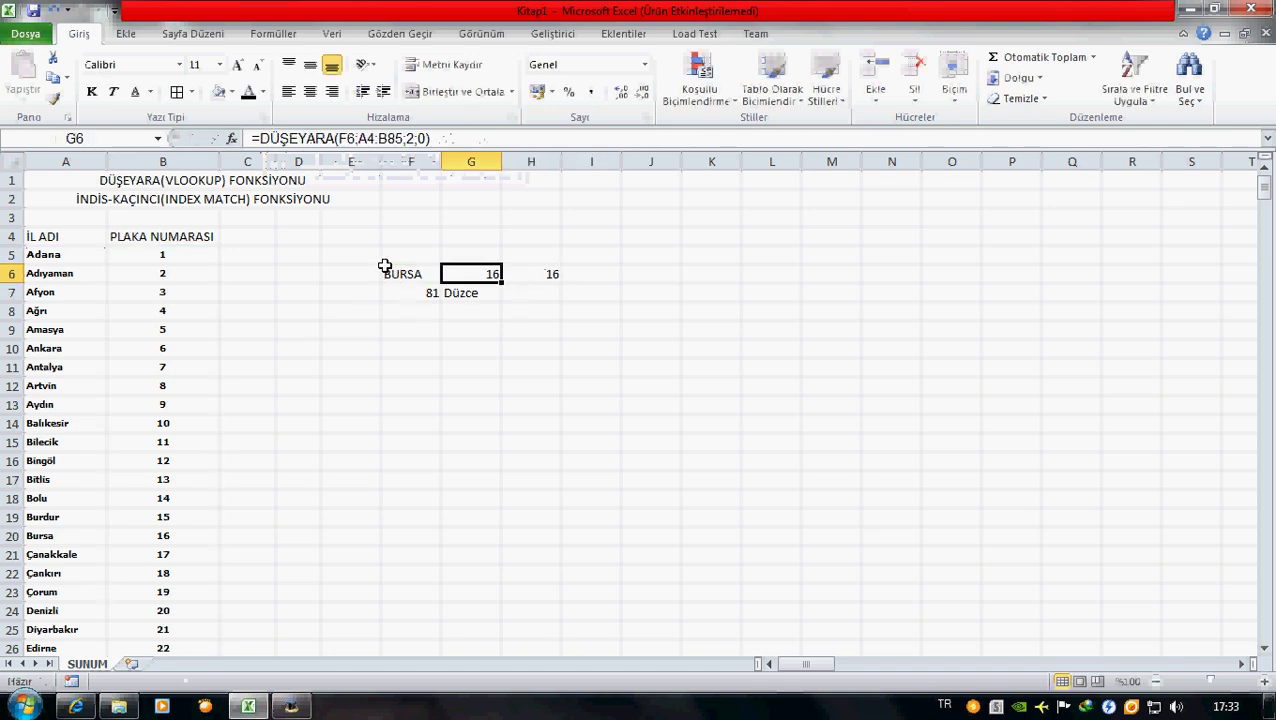